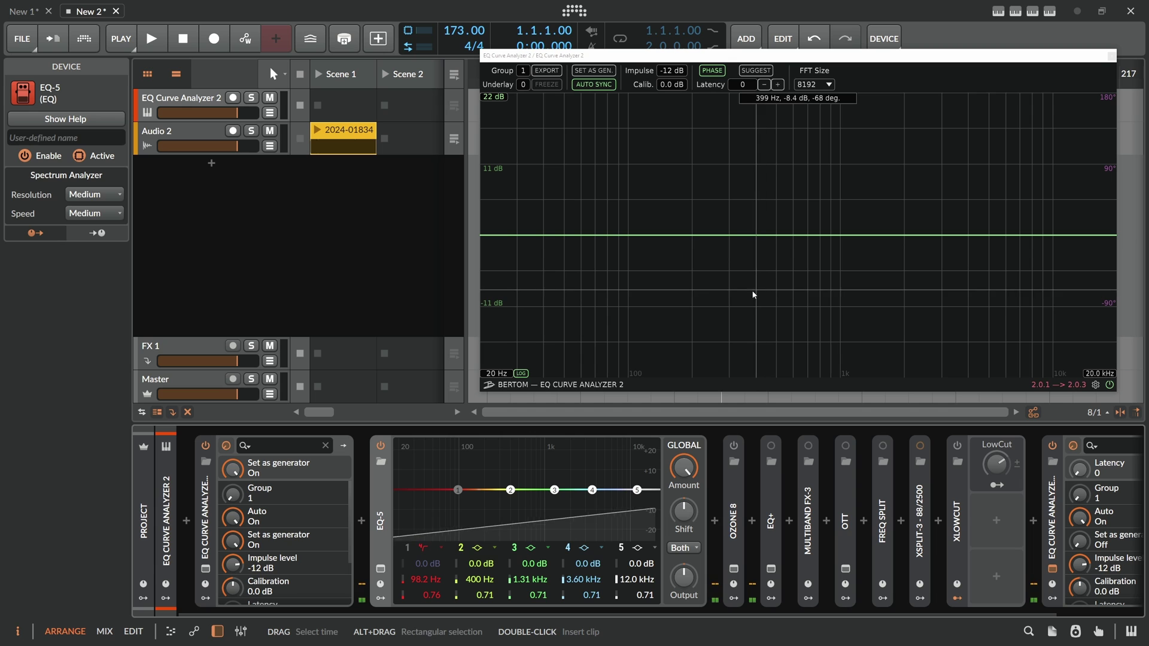
- Try a cut of about 19.2 dB at 444 Hz on EQ-5's band 2 and reset the band
left_click_drag(511, 490, 515, 534)
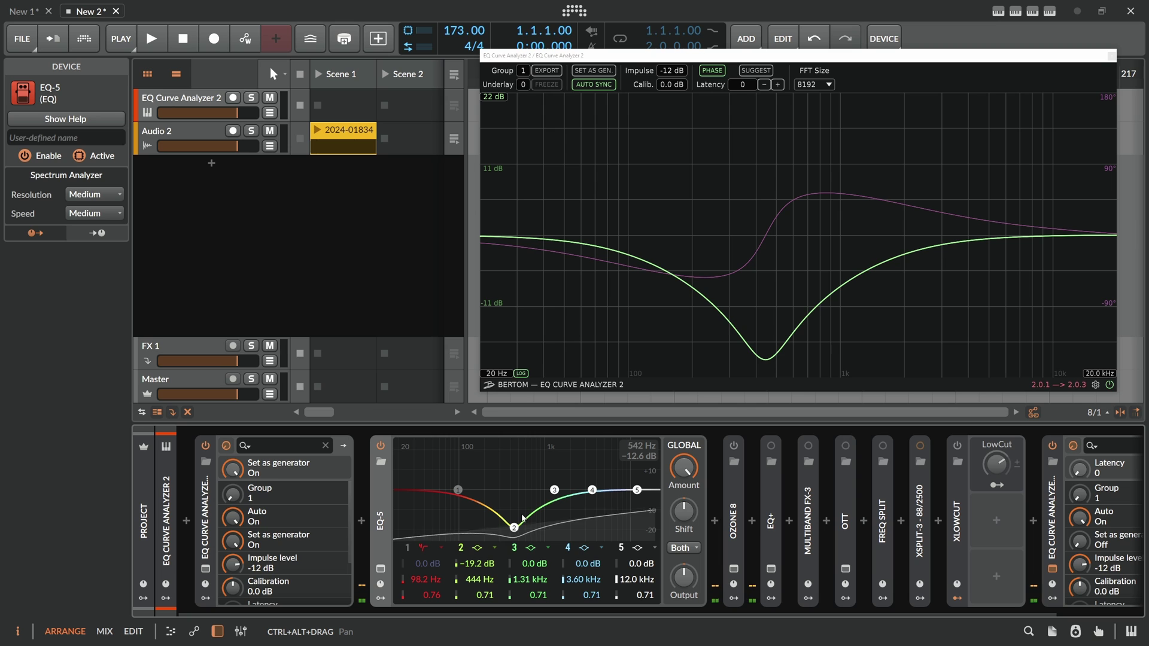
left_click_drag(515, 528, 525, 491)
double_click(526, 492)
- Enable the low-cut filter on EQ-5's band 1, try it at about 229 Hz, and lower its cutoff to about 78.5 Hz
left_click(411, 544)
left_click_drag(458, 490, 490, 491)
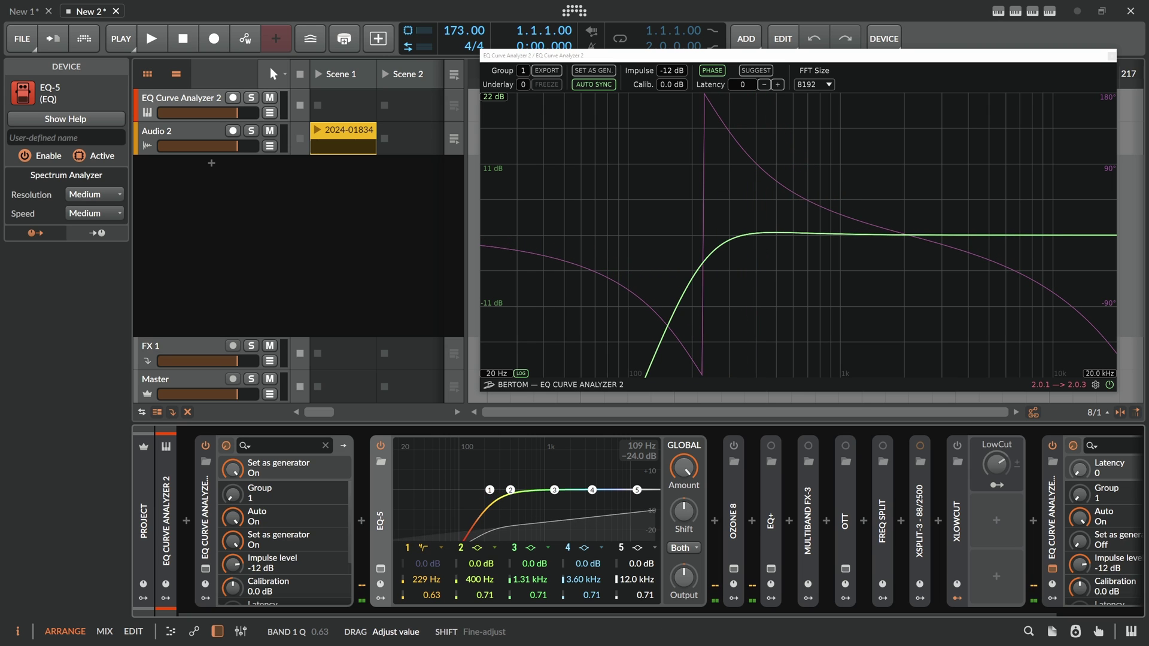
mouse_move(706, 99)
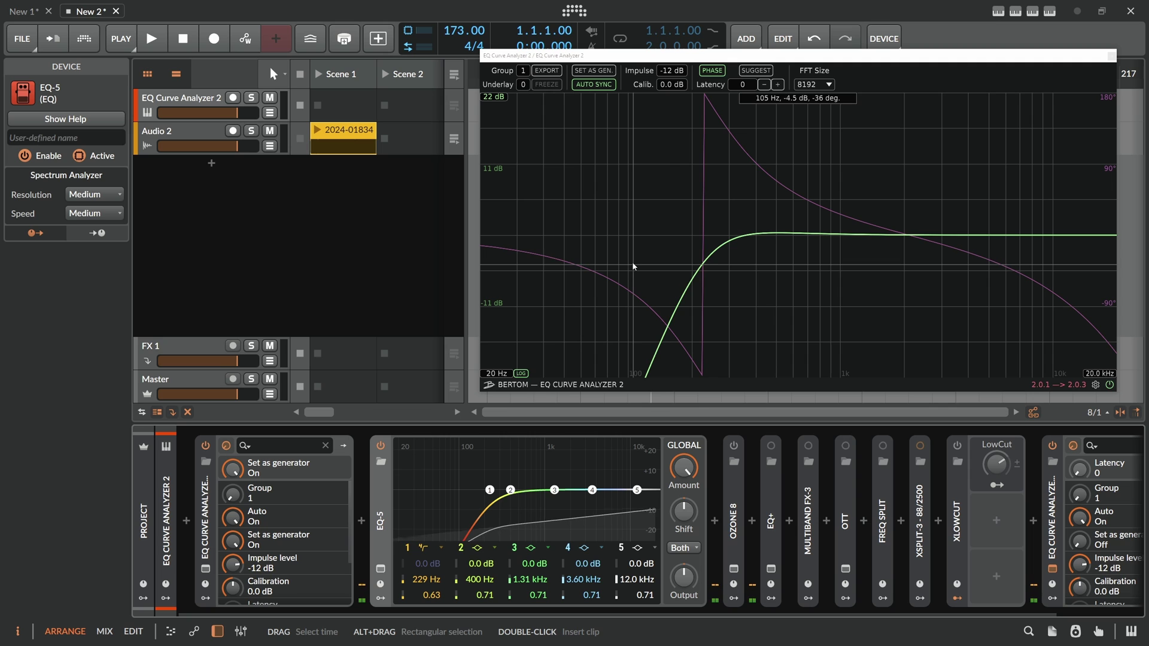
left_click_drag(489, 490, 455, 490)
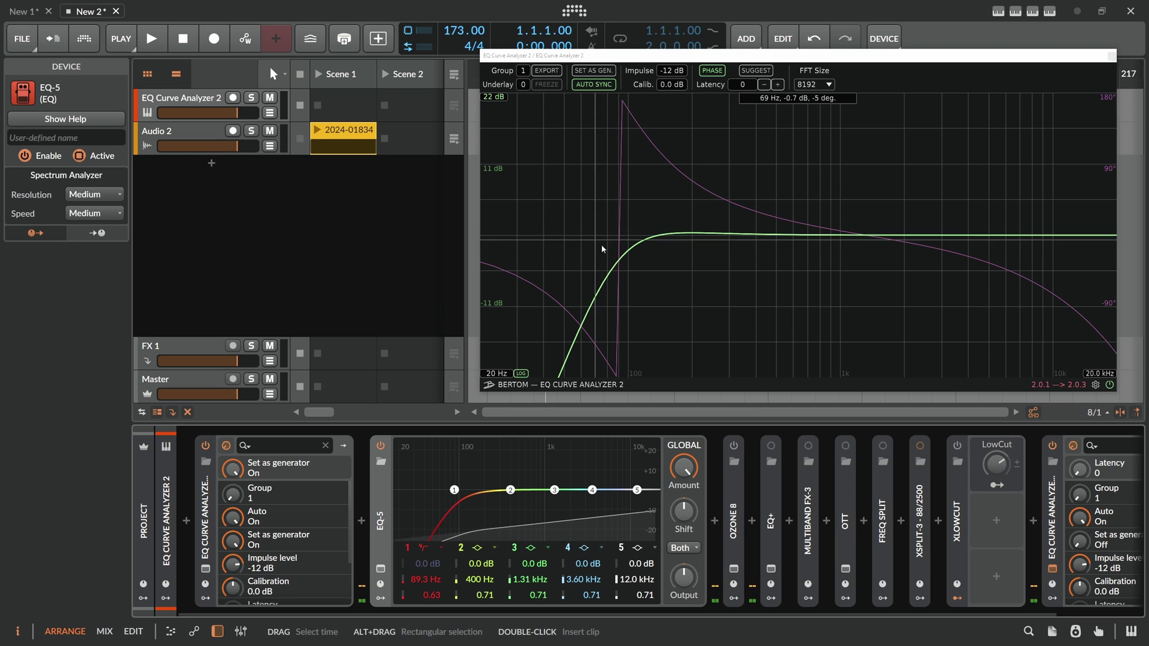
mouse_move(454, 490)
left_mouse_down()
mouse_move(442, 489)
mouse_move(479, 492)
mouse_move(449, 489)
left_mouse_up()
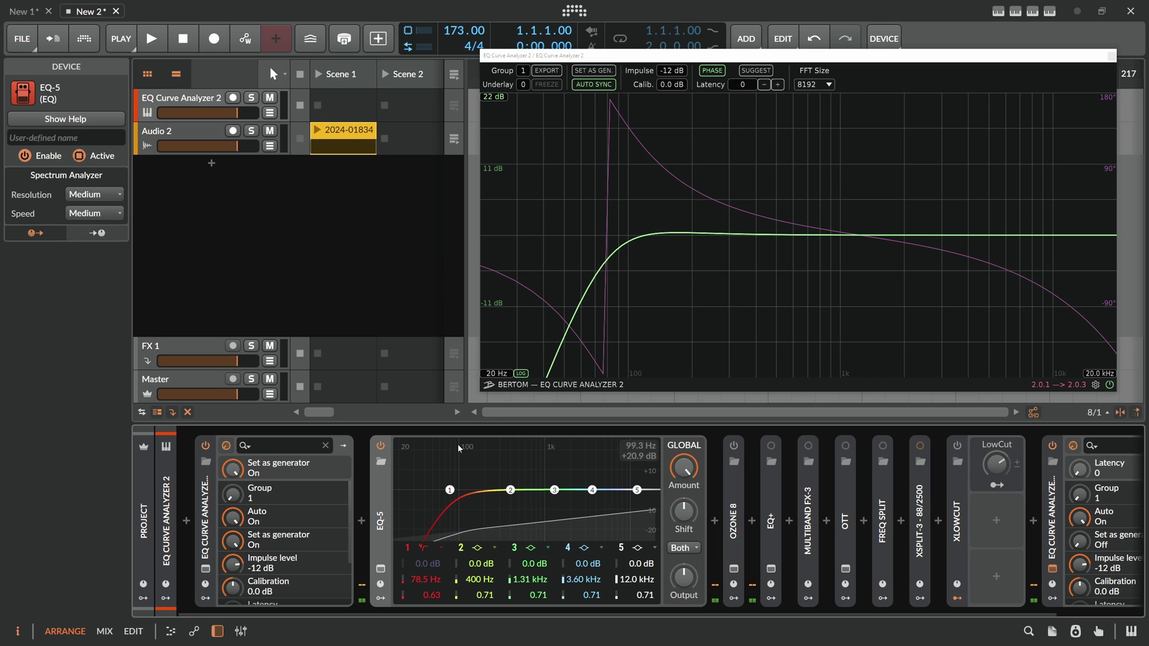
- Disable and collapse EQ-5, and enable Ozone 8 with its plug-in window open beside the analyzer
left_click(381, 446)
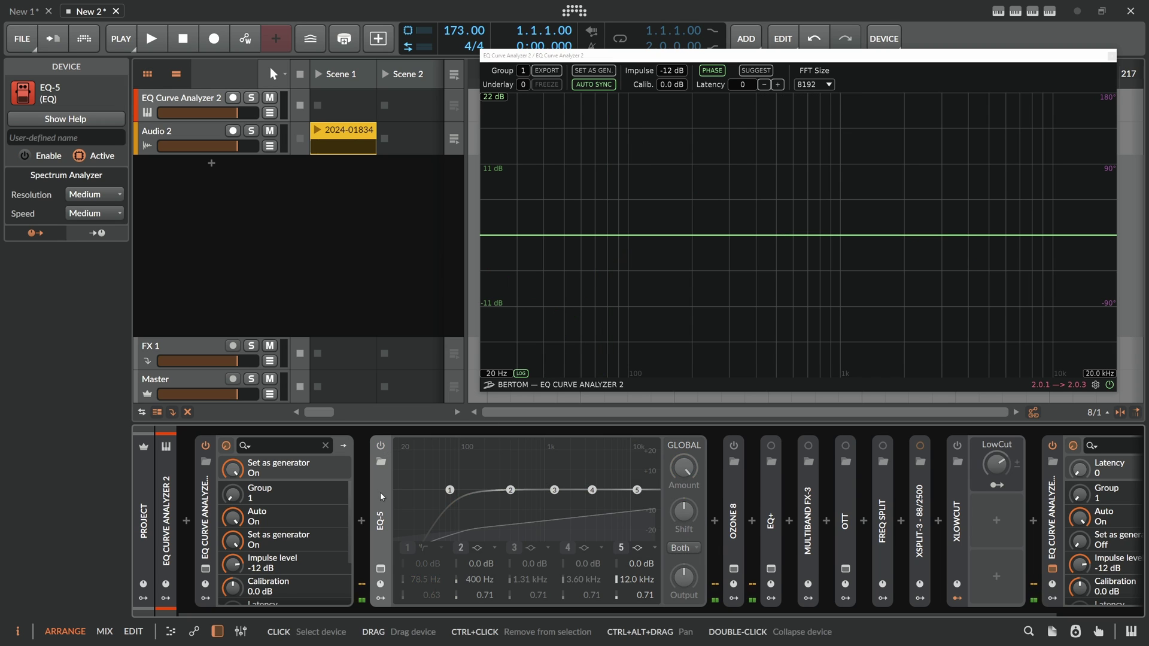
double_click(380, 493)
left_click(421, 474)
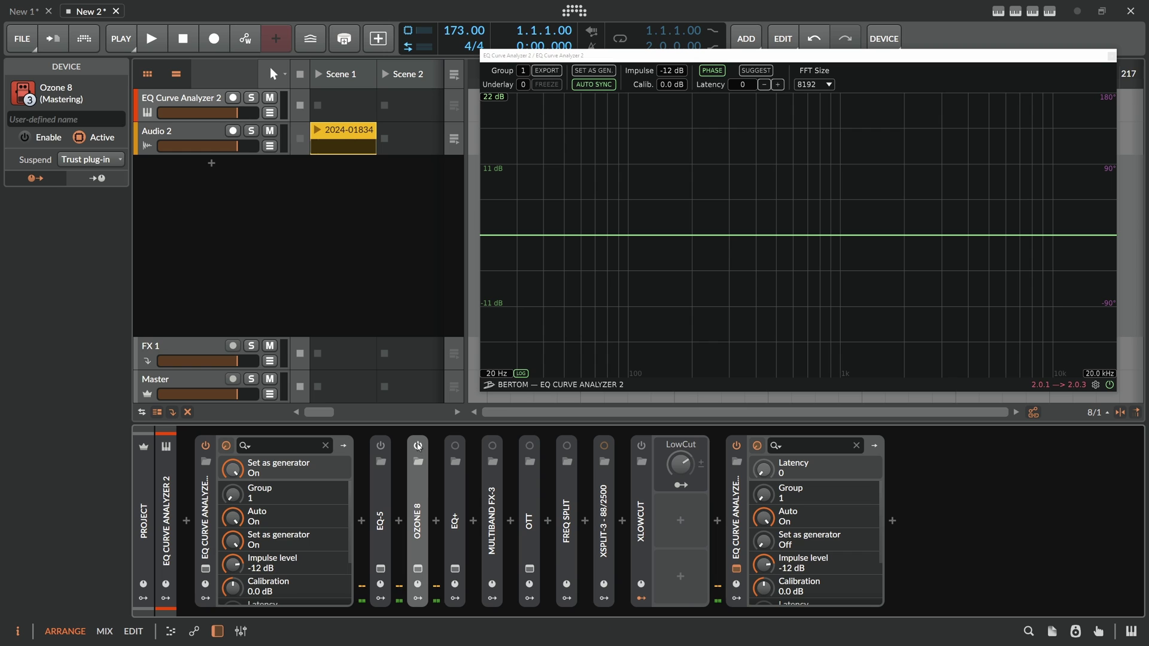
left_click(418, 568)
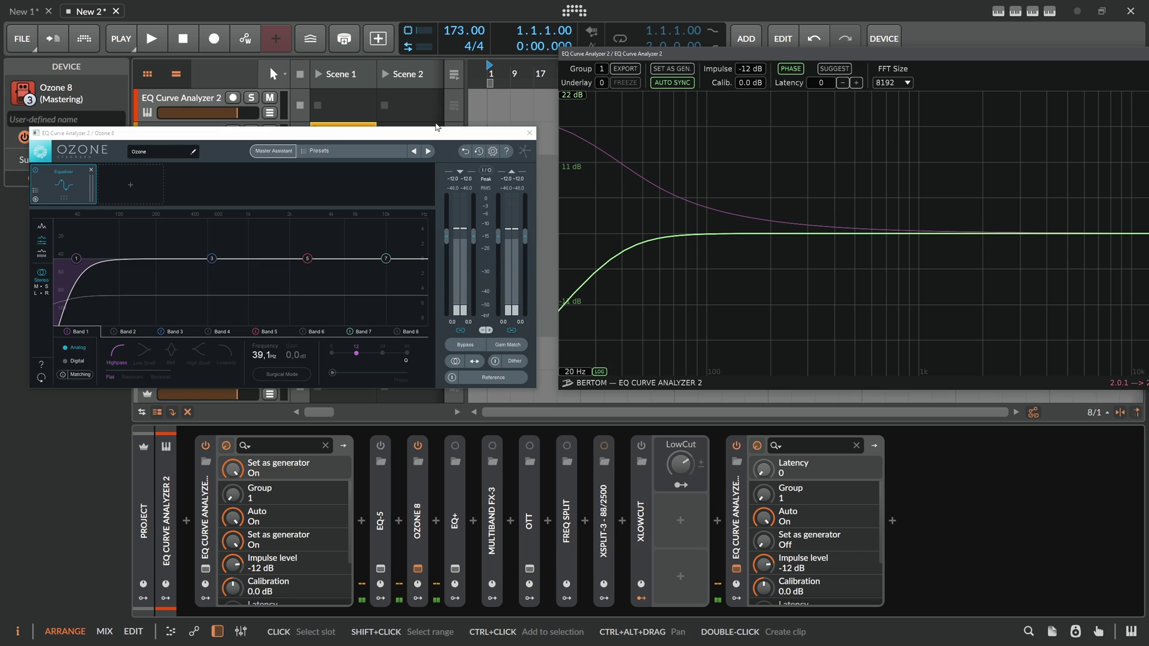
left_click_drag(437, 126, 406, 137)
- Move Ozone's Band 1 highpass to about 436.6 Hz and set its slope to 24
left_click_drag(66, 258, 186, 259)
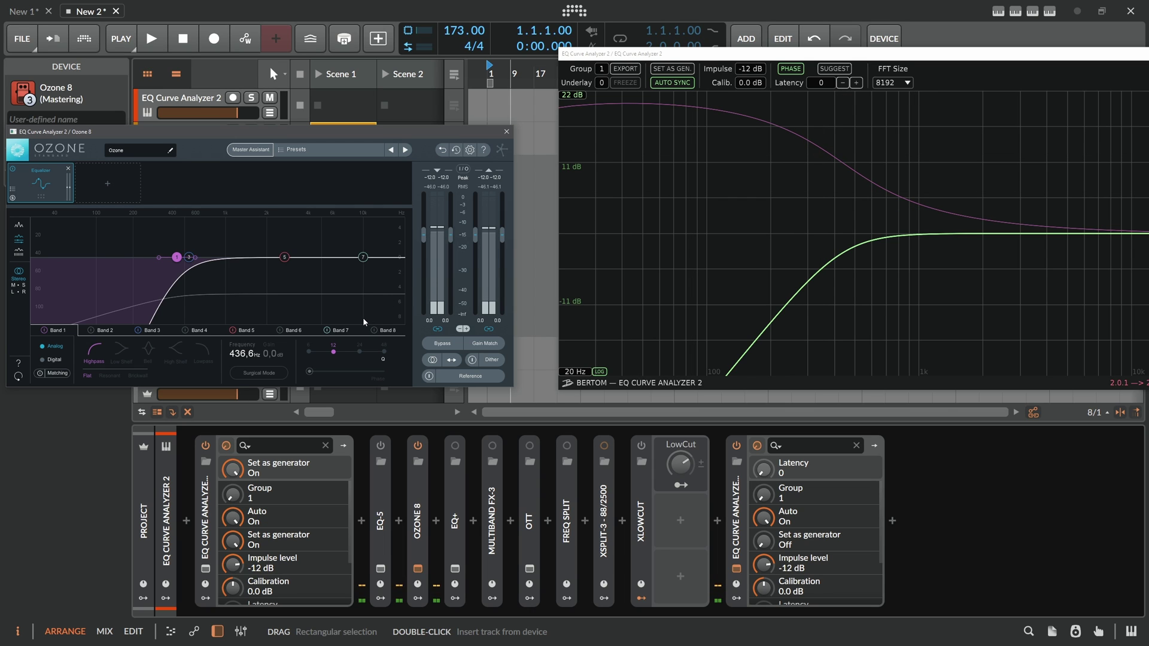
left_click(360, 349)
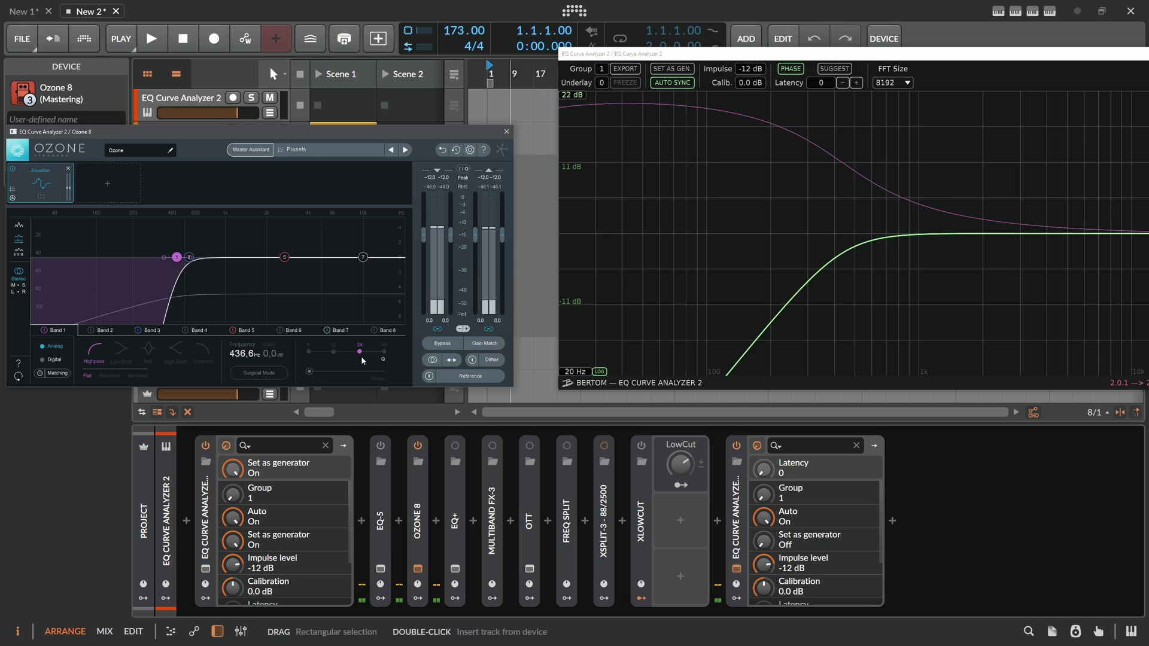
left_click(384, 351)
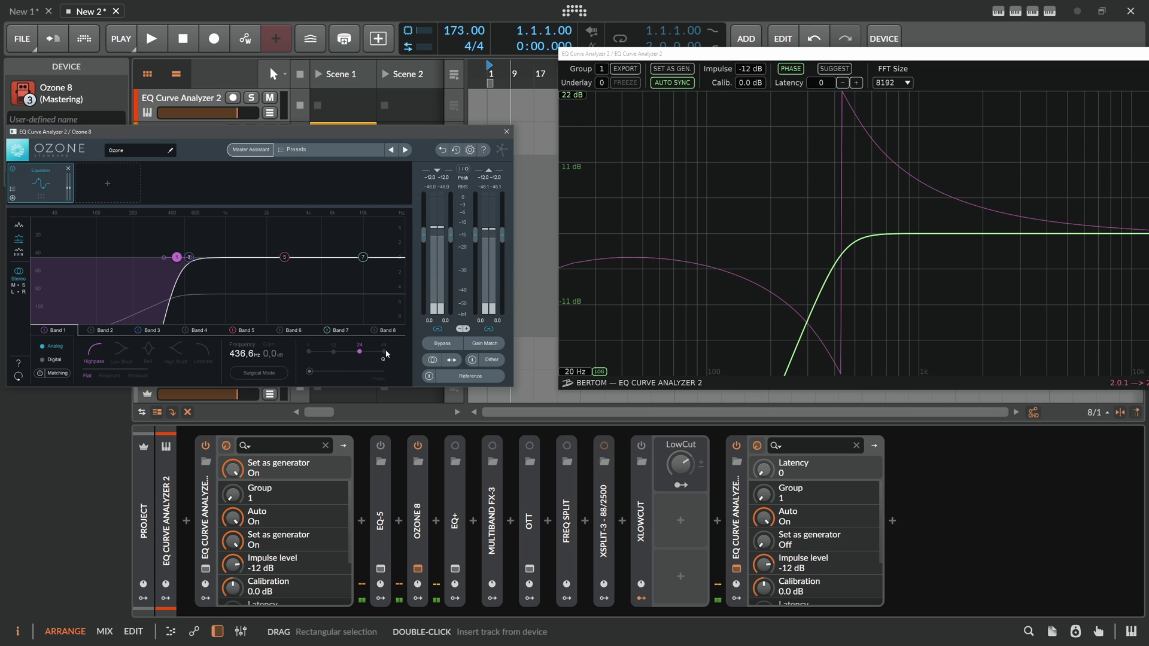
left_click(360, 351)
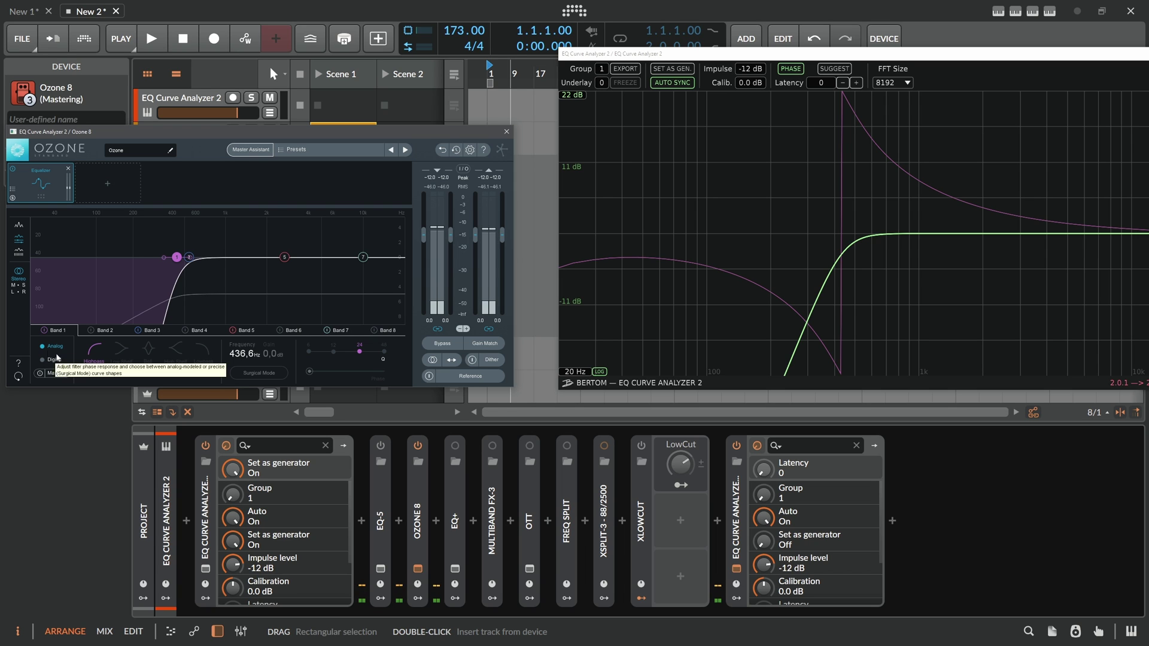
- Switch Ozone's equalizer to Digital mode and set the Band 1 highpass to slope 12 at about 754.1 Hz
left_click_drag(239, 131, 274, 128)
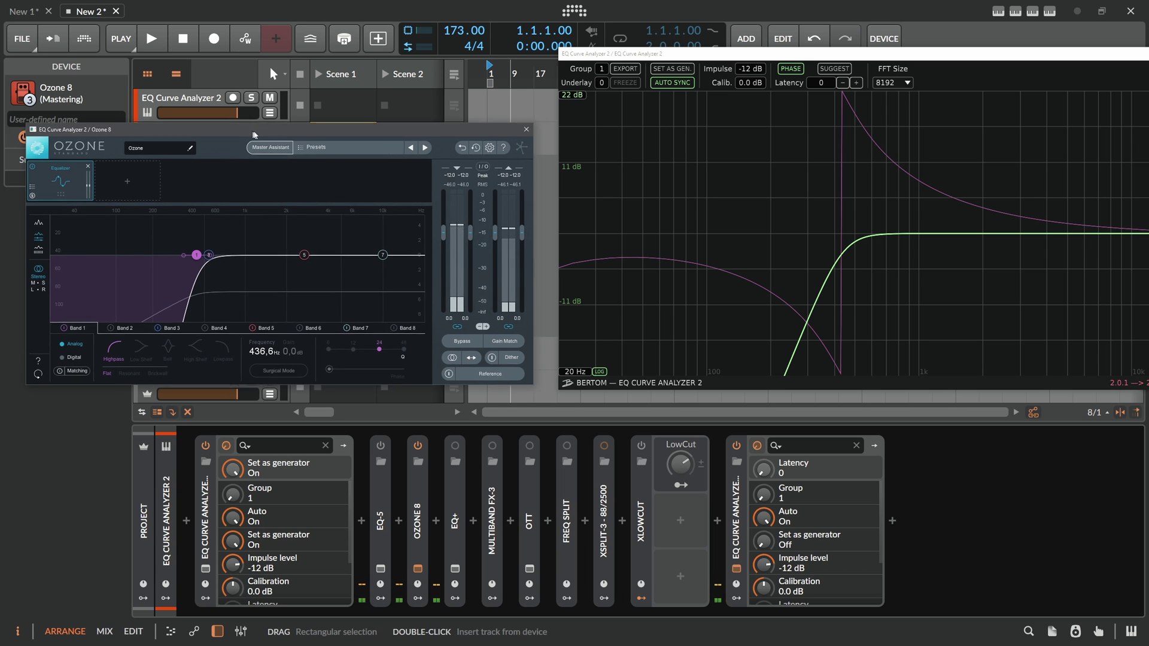
left_click(80, 356)
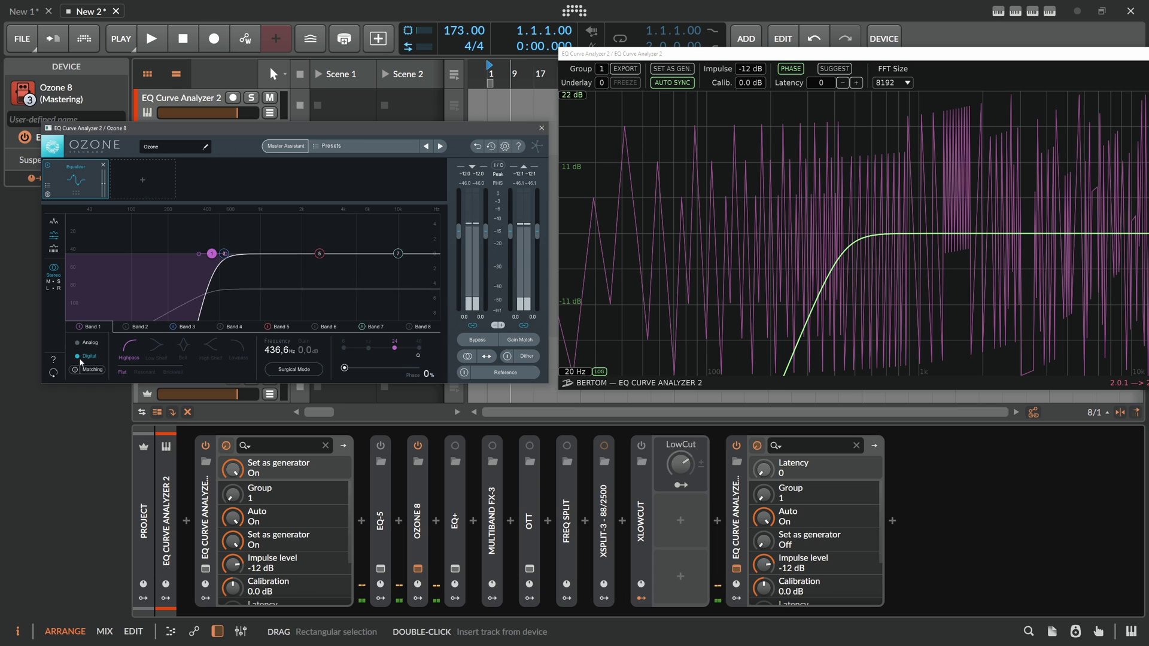
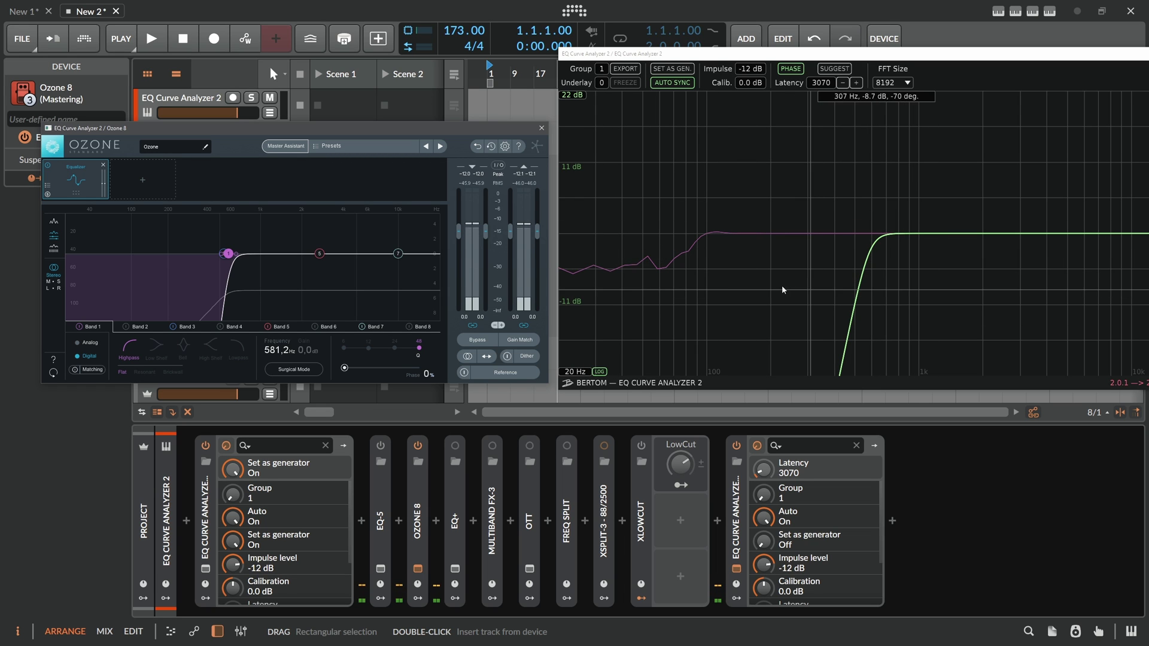
left_click(393, 349)
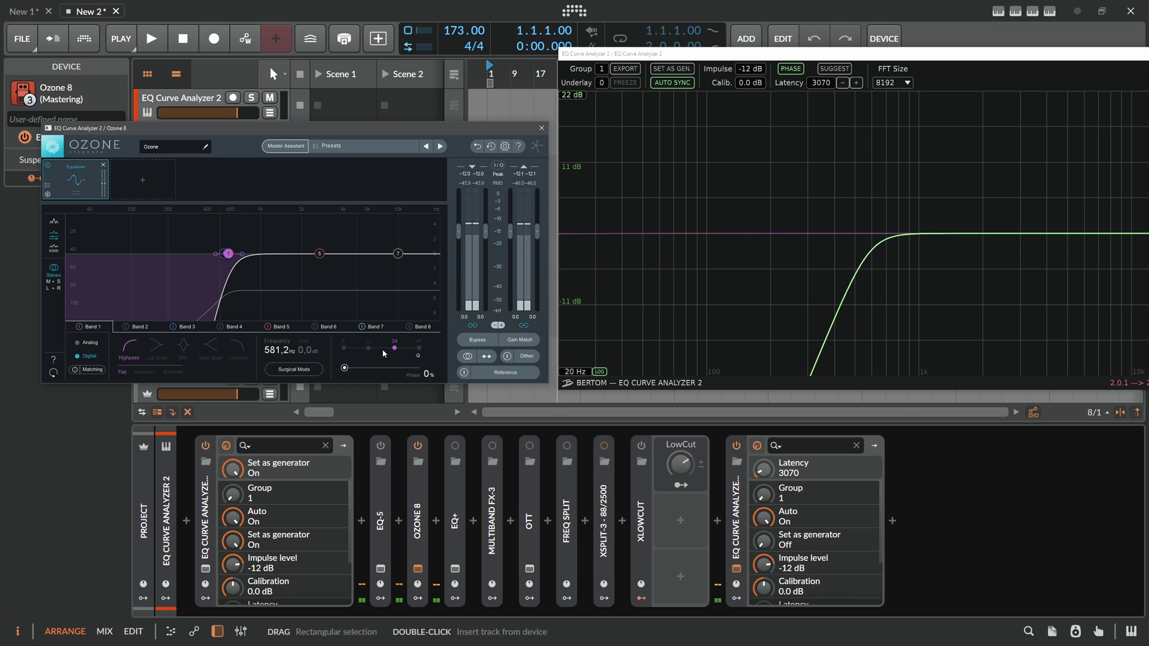
left_click(369, 349)
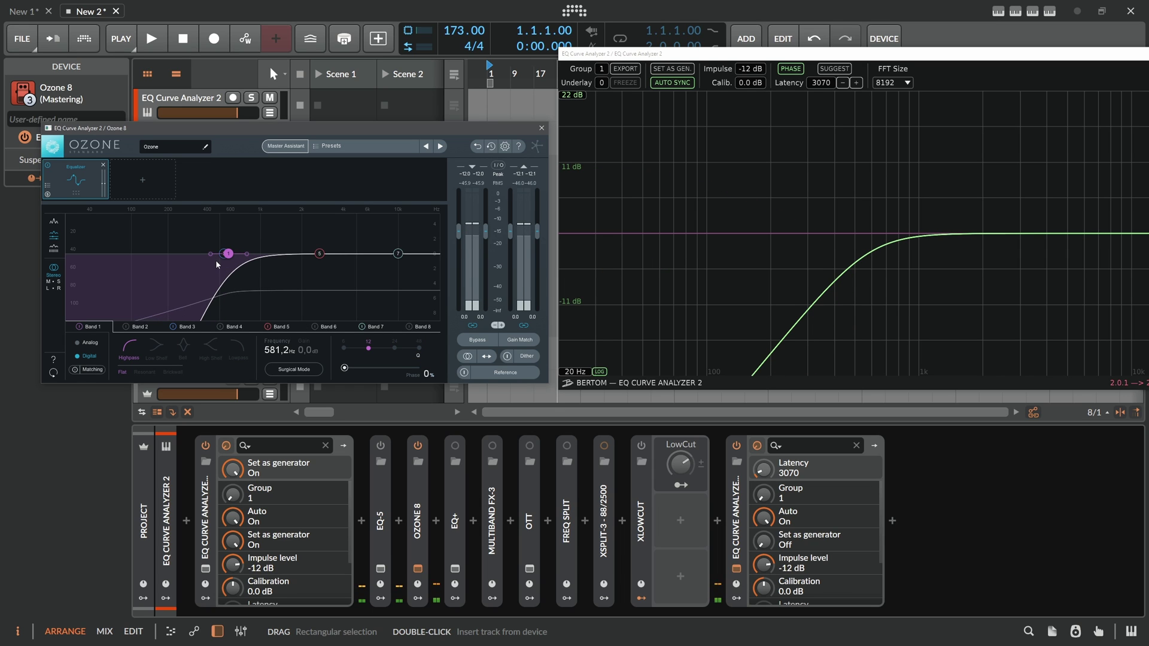
mouse_move(231, 262)
left_mouse_down()
mouse_move(203, 258)
mouse_move(246, 256)
left_mouse_up()
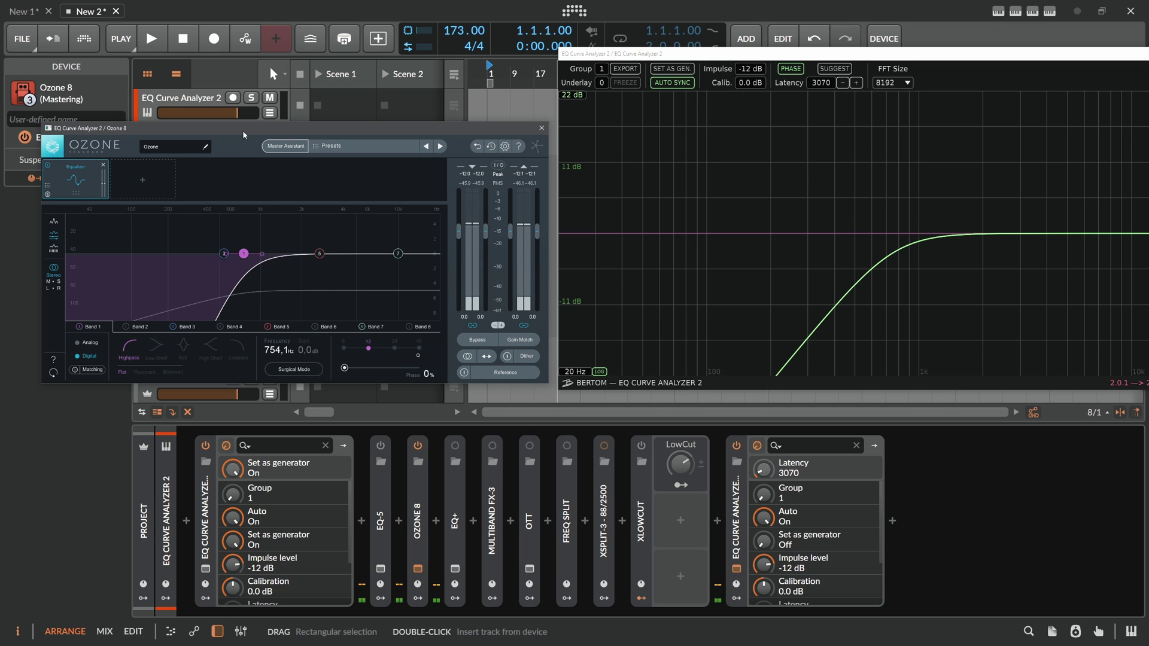
- Compare the track's processing latency and the phase curve with Ozone's equalizer in Digital and Analog mode
left_click_drag(242, 131, 502, 127)
left_click(160, 355)
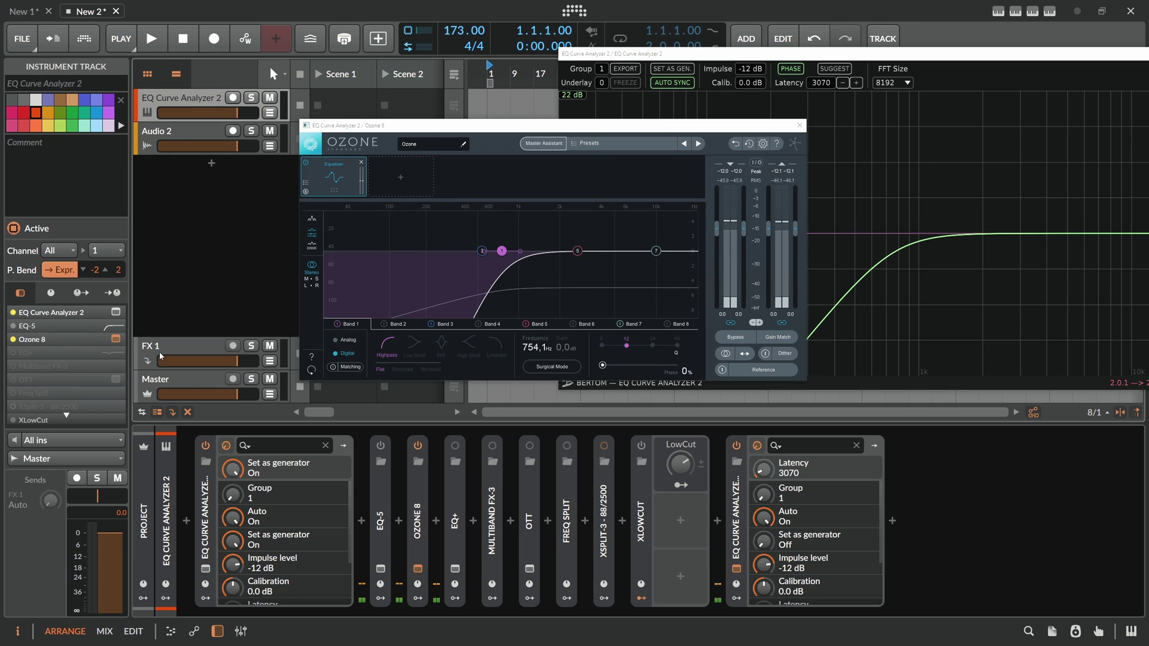
scroll(105, 361, "down", 2)
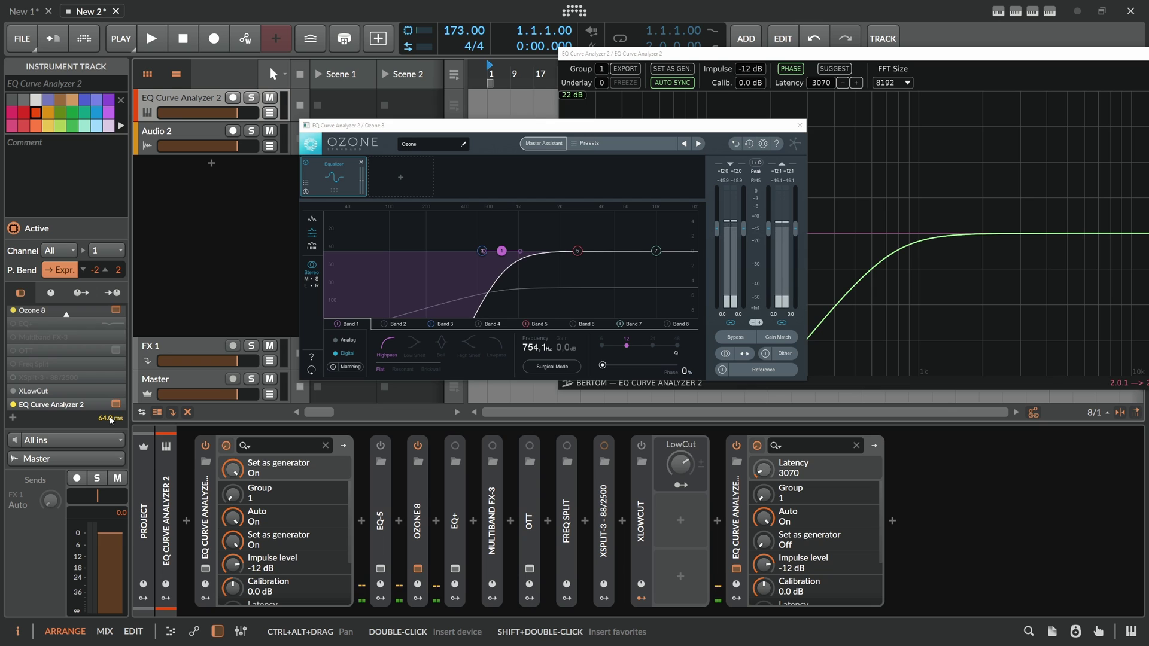
mouse_move(111, 420)
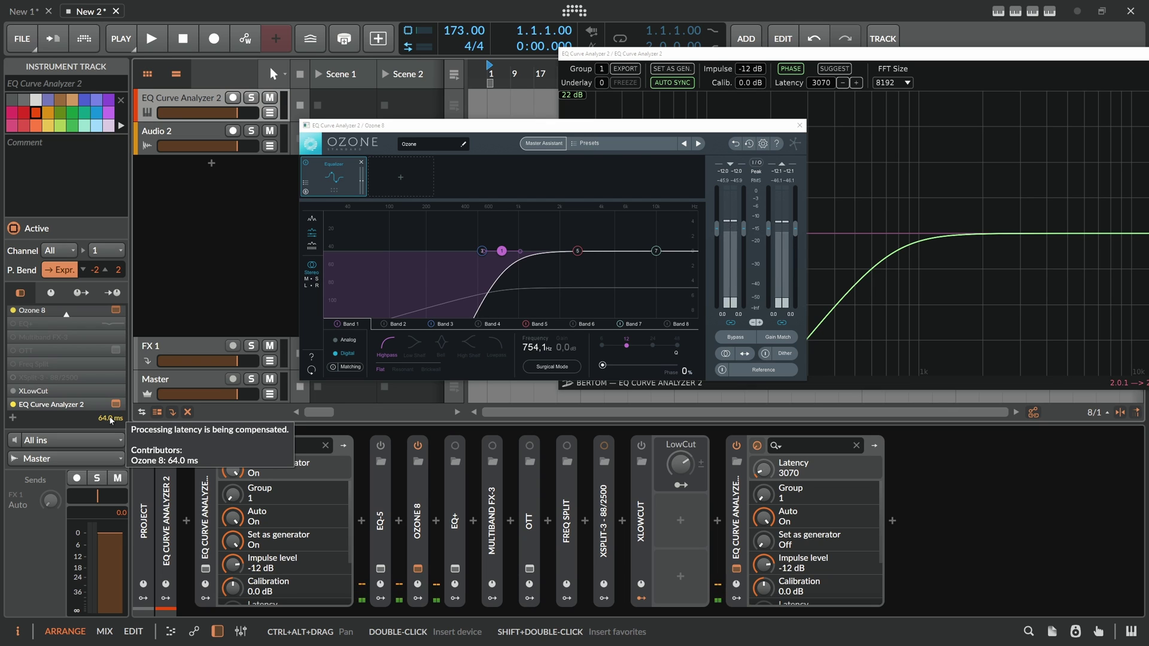
left_click(335, 340)
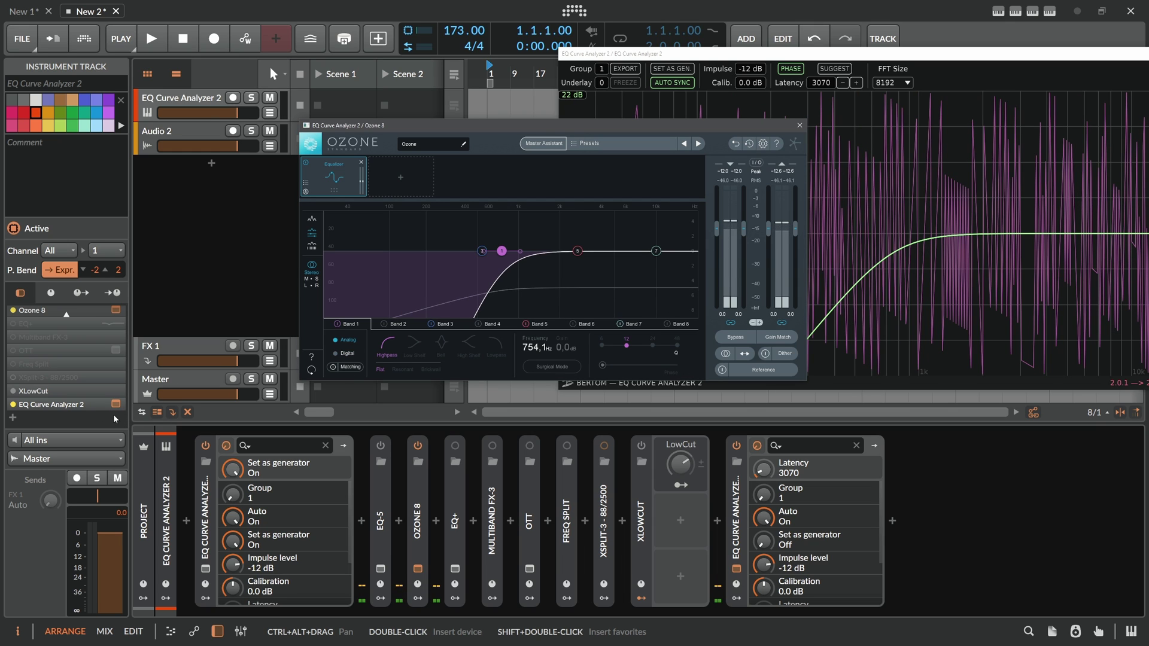
left_click(336, 353)
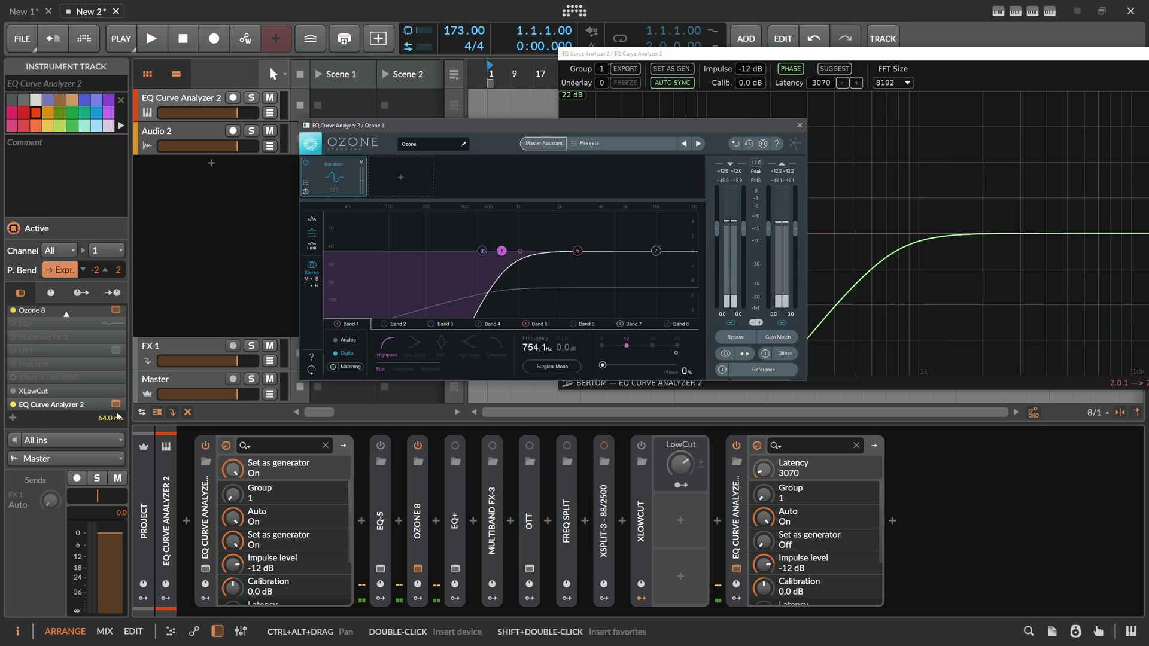
left_click(778, 229)
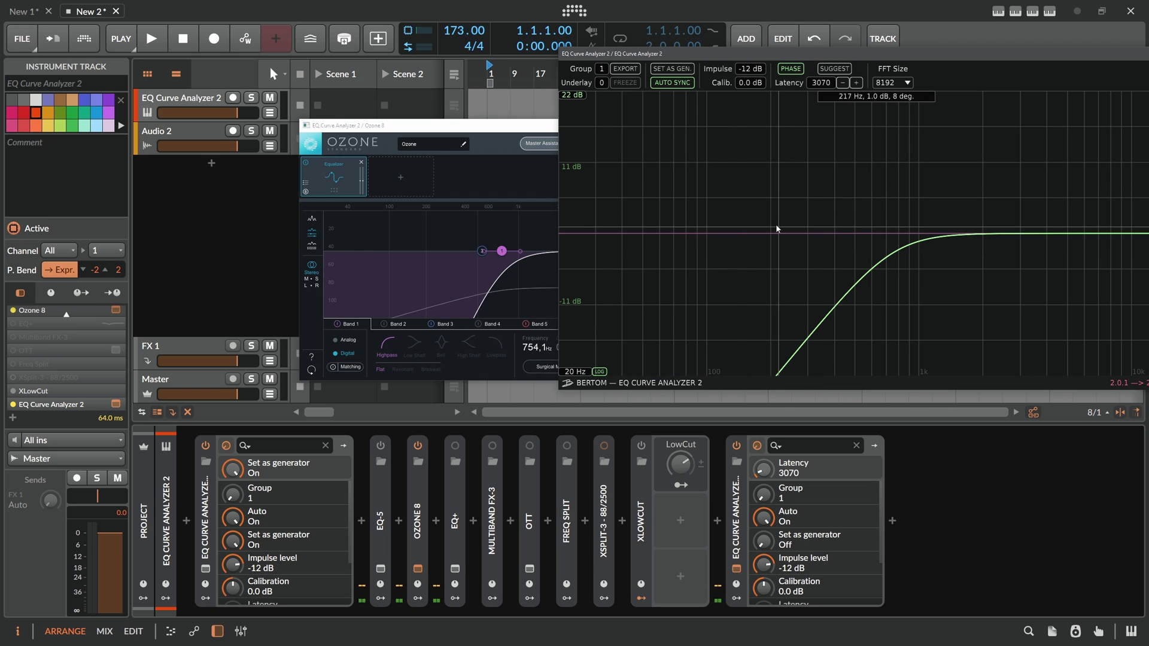
- Close and deactivate Ozone 8, and reset the analyzer's latency to the suggested value of 0
left_click_drag(516, 130, 300, 140)
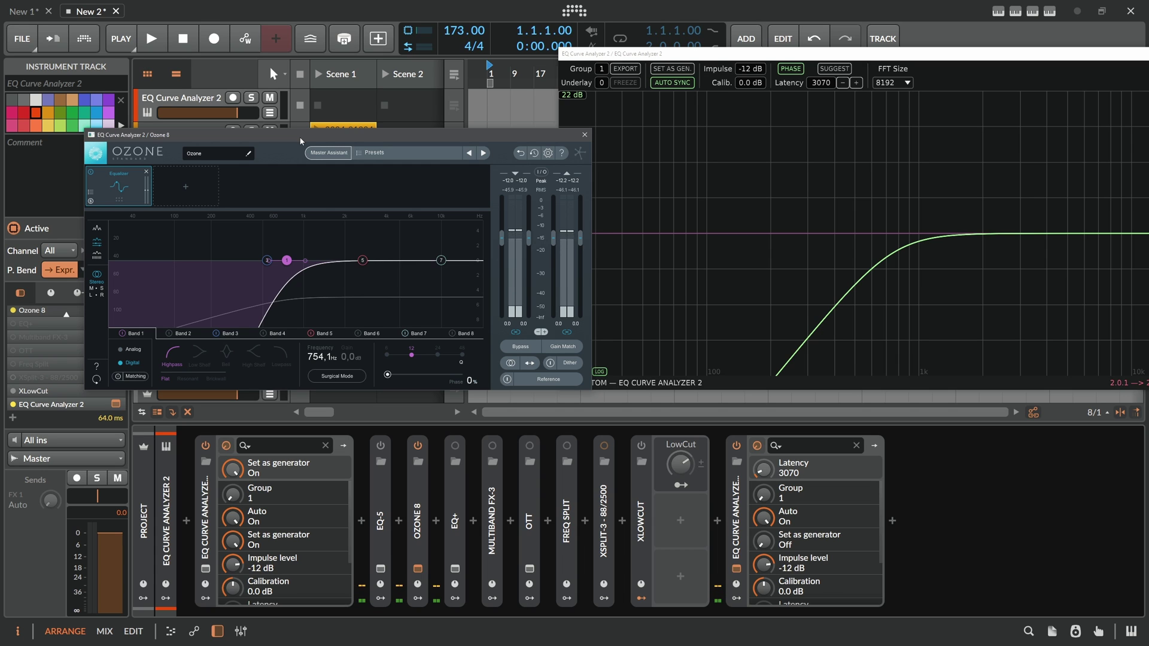
left_click(584, 134)
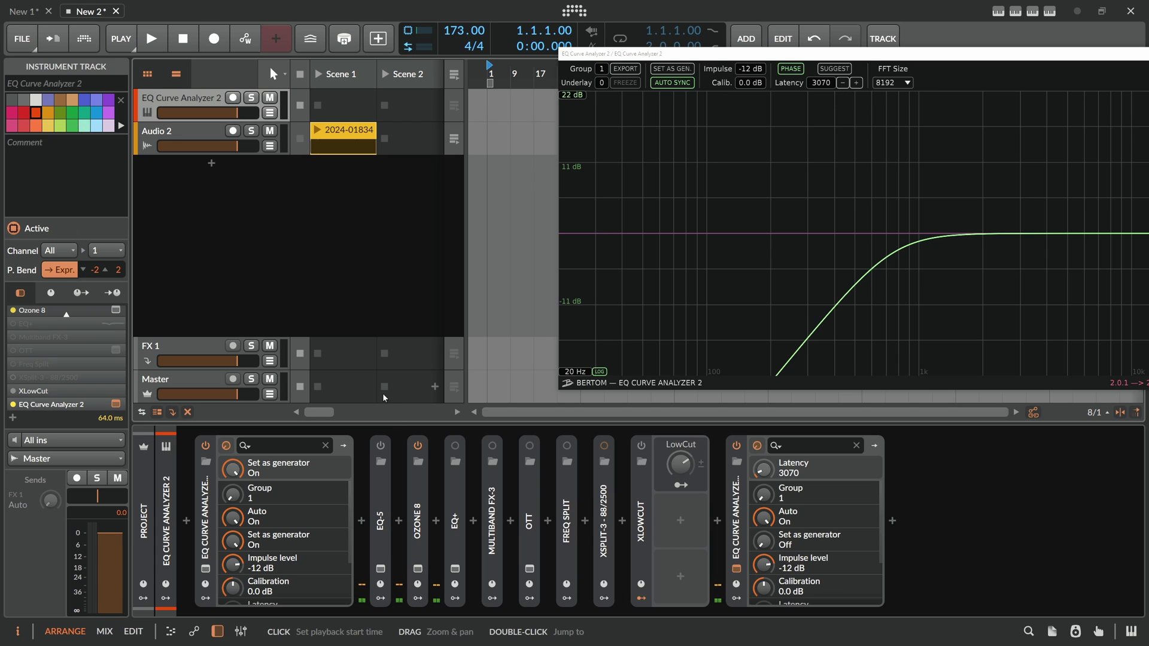
left_click(418, 446)
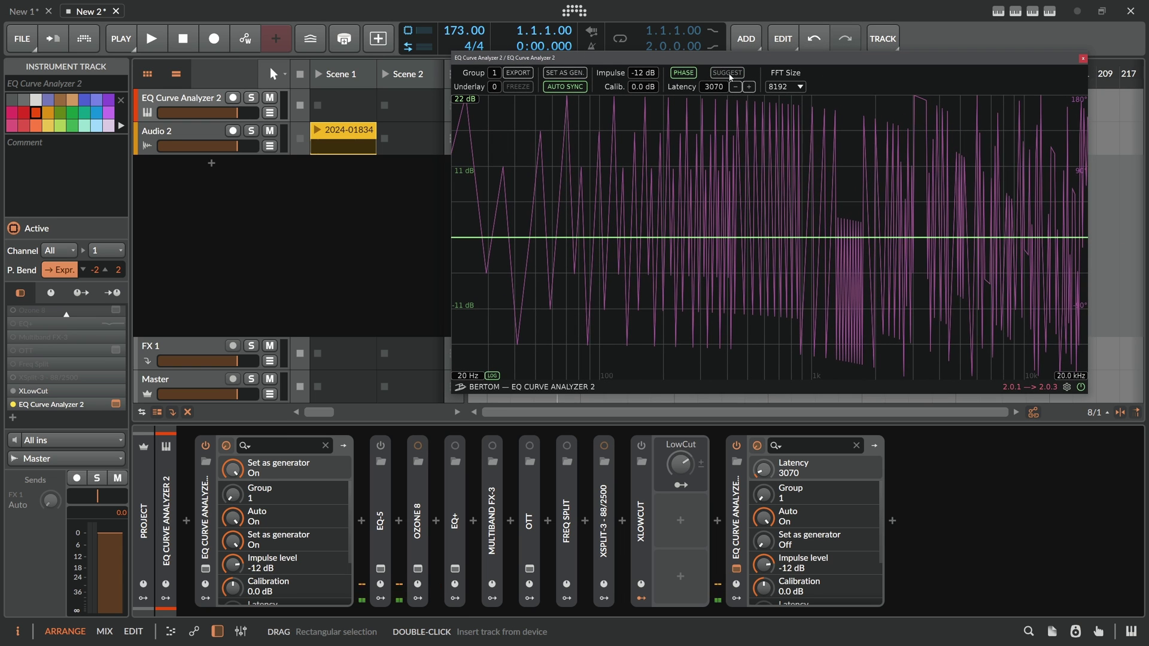
left_click(727, 73)
- Activate, enable and expand EQ+, and remove its existing bell point at 205 Hz
left_click(458, 450)
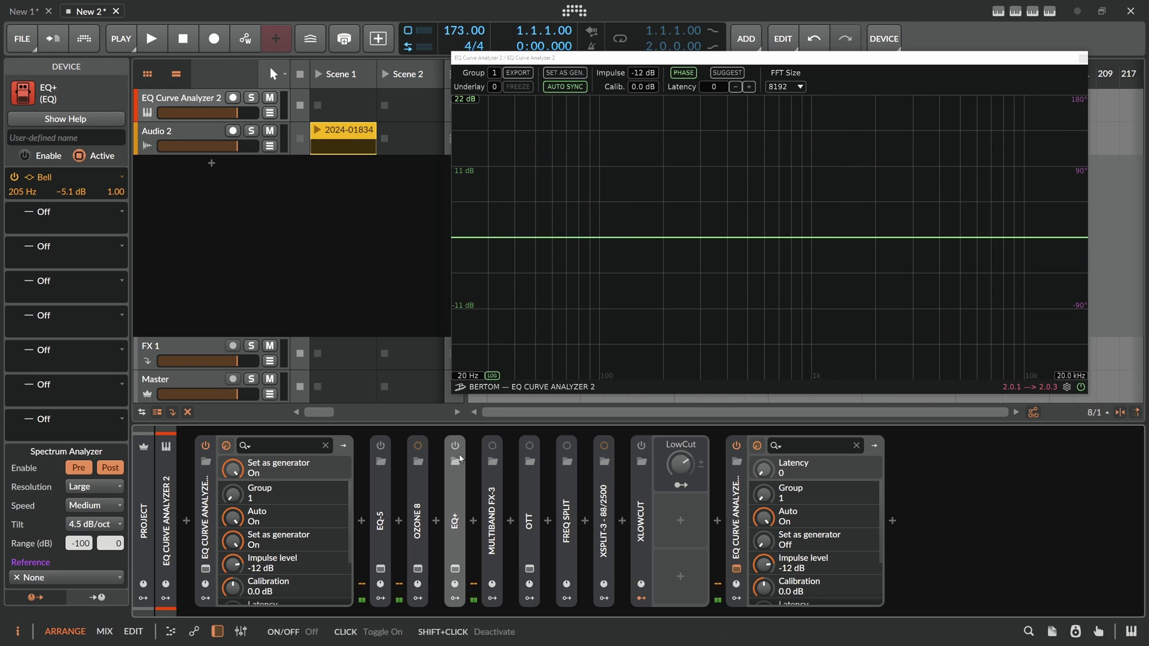
left_click(456, 446)
left_click(456, 483)
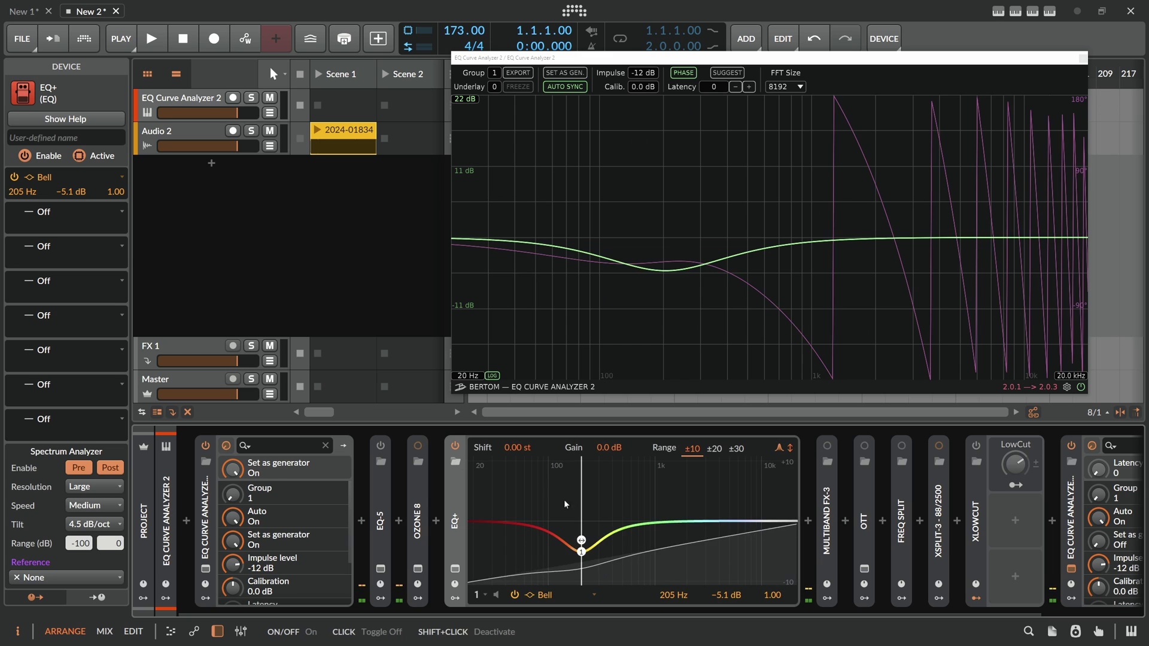
double_click(582, 546)
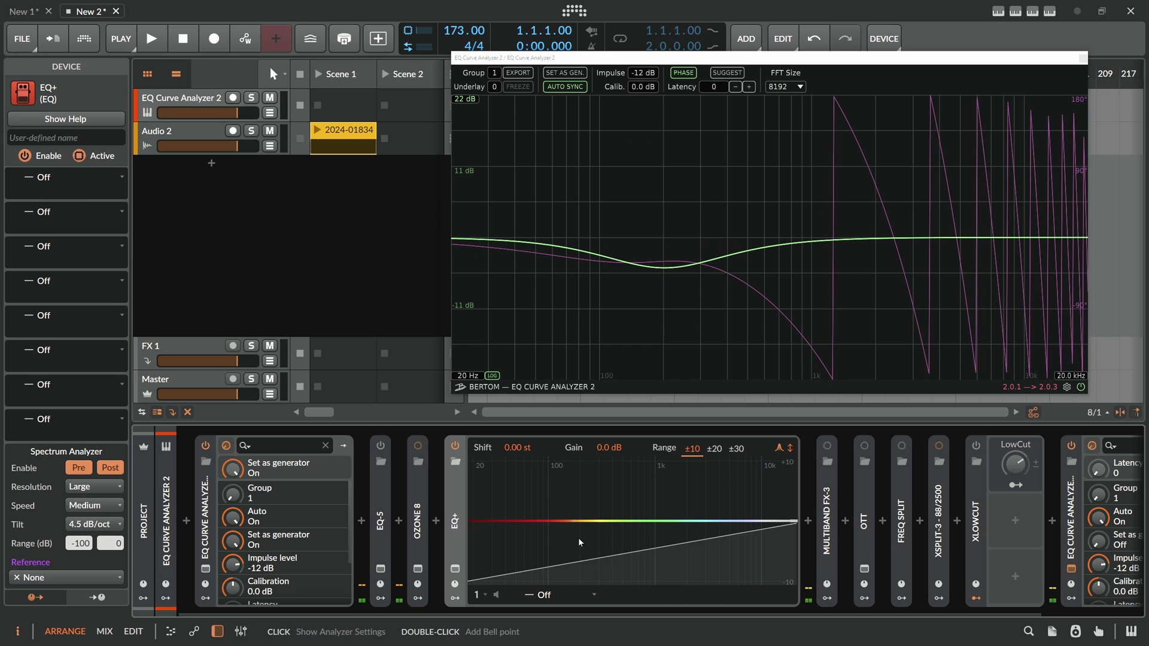
- Set the analyzer's latency compensation to 21 and check the track's processing latency with EQ+ enabled
left_click(747, 88)
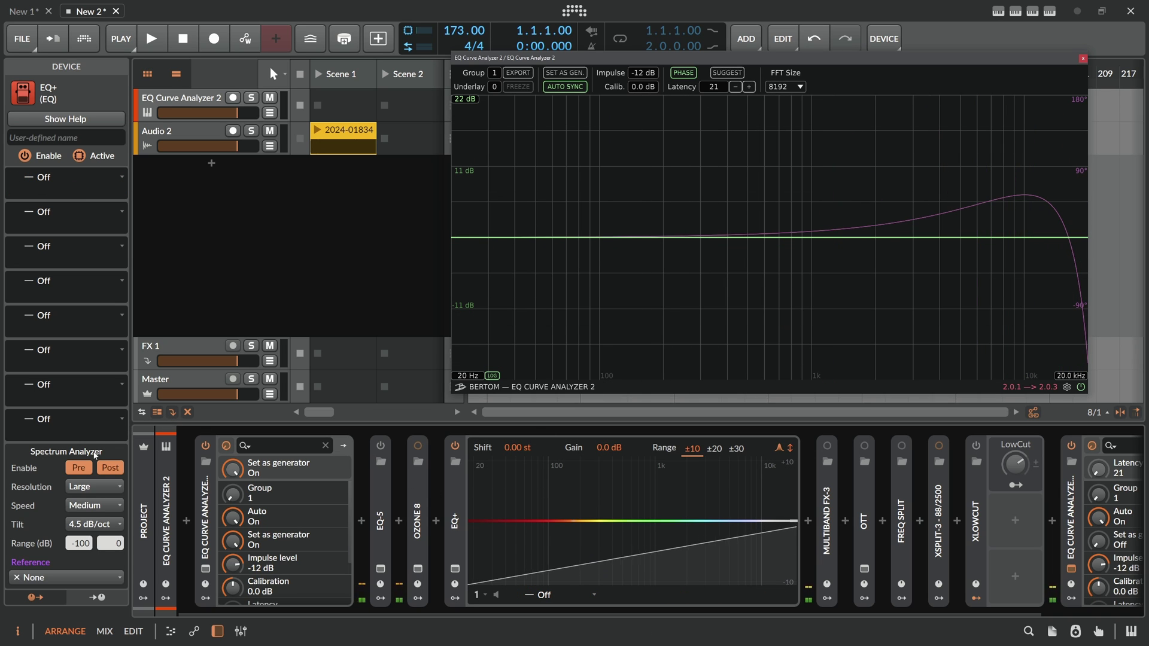
left_click(166, 514)
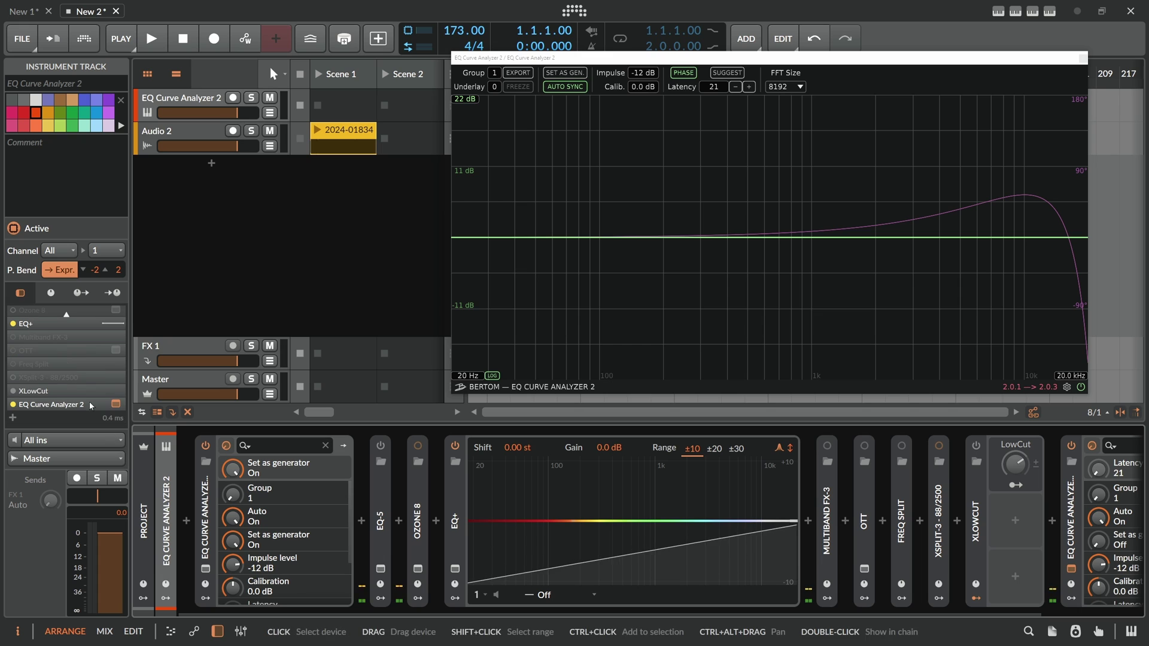
mouse_move(110, 418)
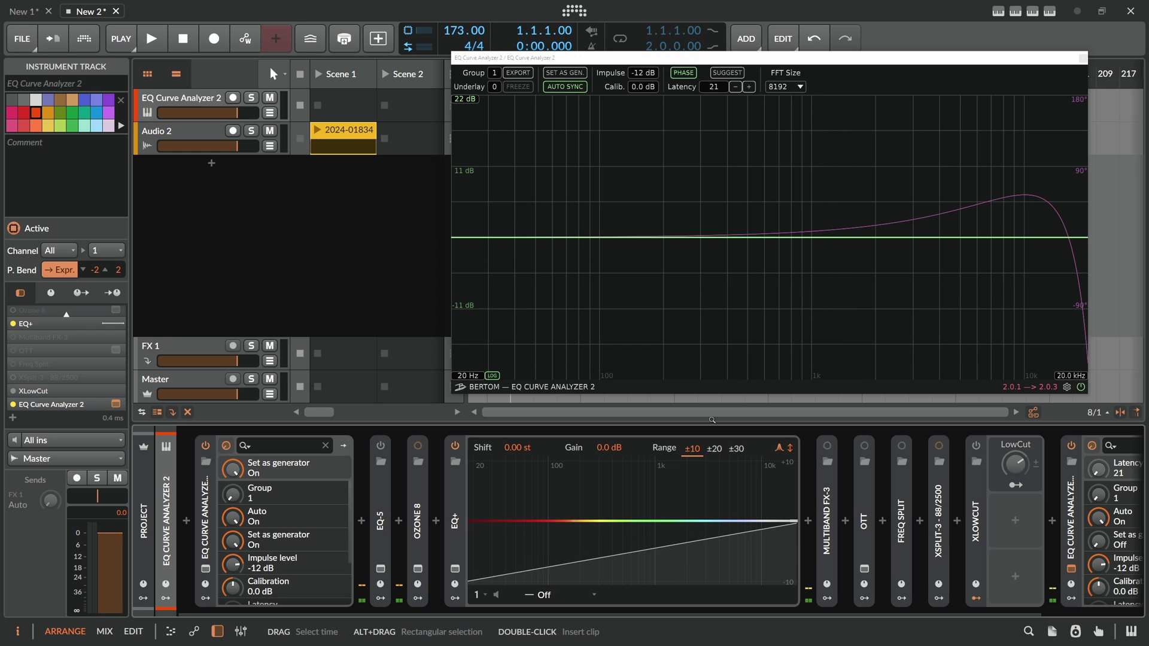
- Add a bell point in EQ+ at about 301 Hz with a gain of about −8.3 dB
left_click(614, 493)
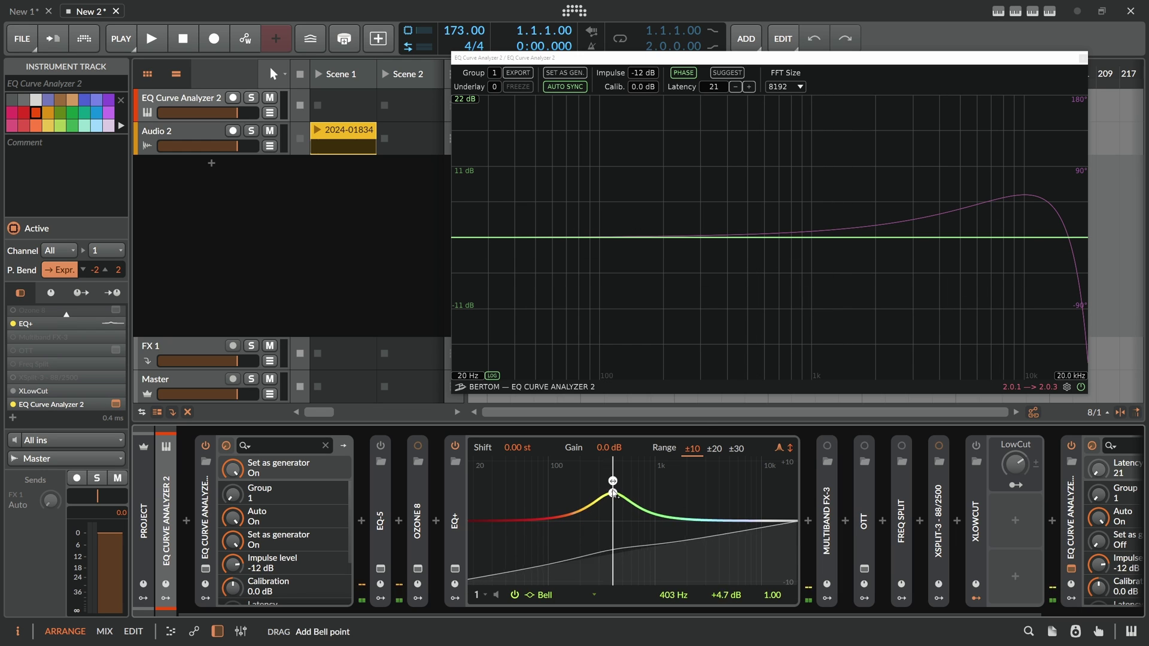
left_click_drag(614, 494, 599, 578)
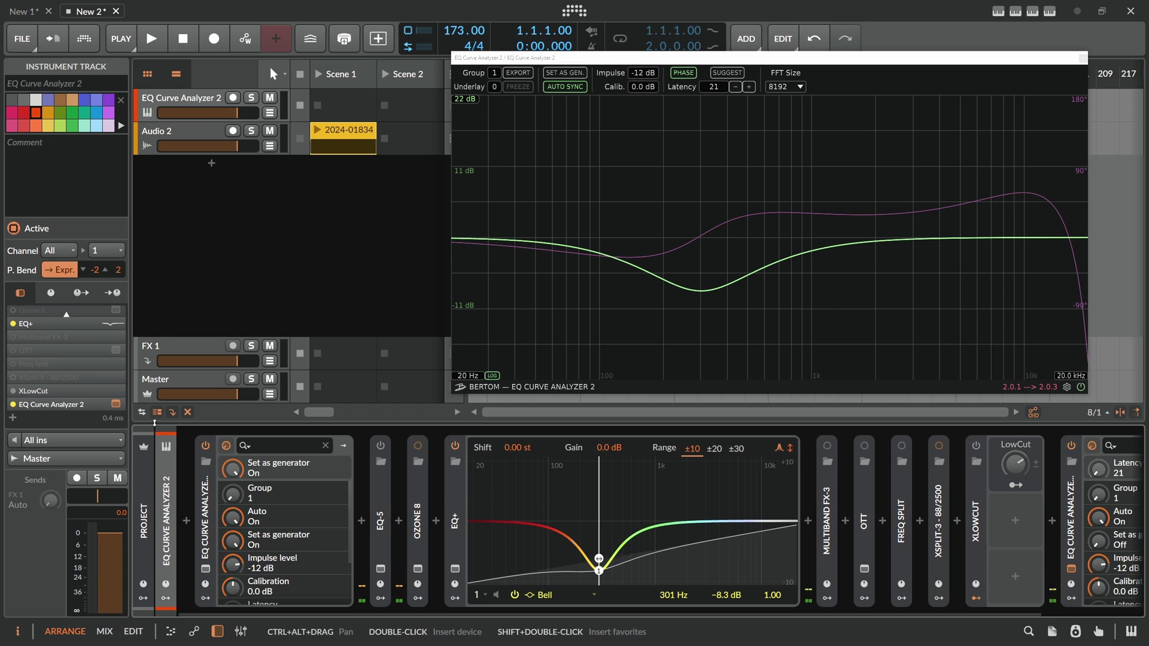
- Deactivate and collapse EQ+, and expand, activate and enable Multiband FX-3
left_click(456, 489)
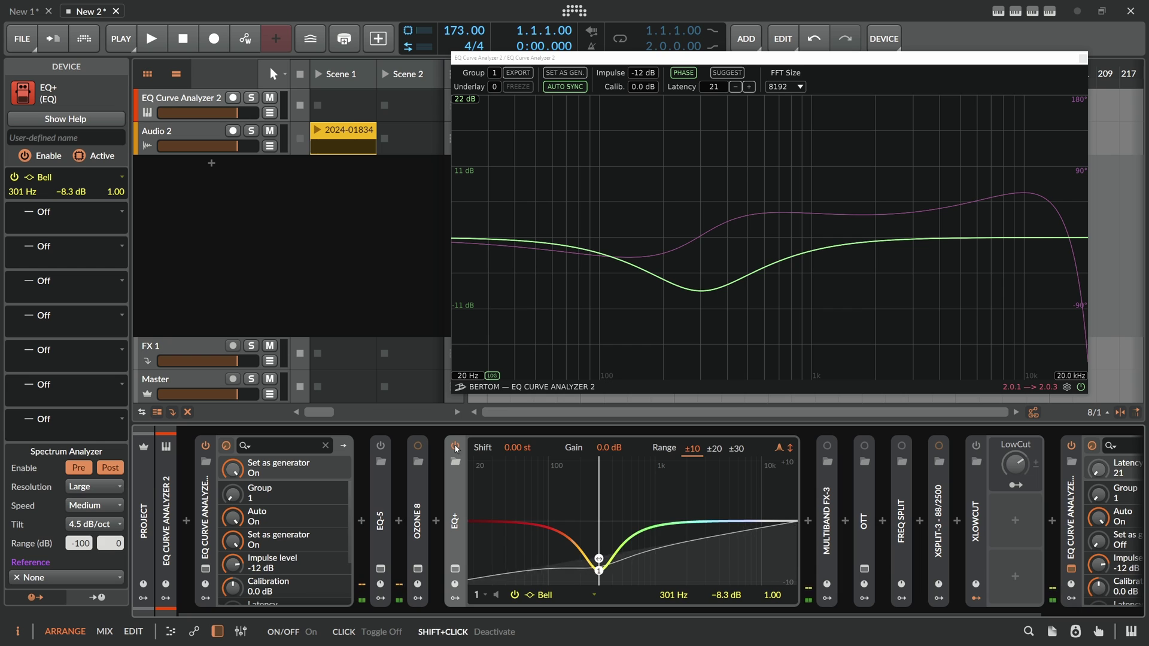
left_click(456, 447, "shift")
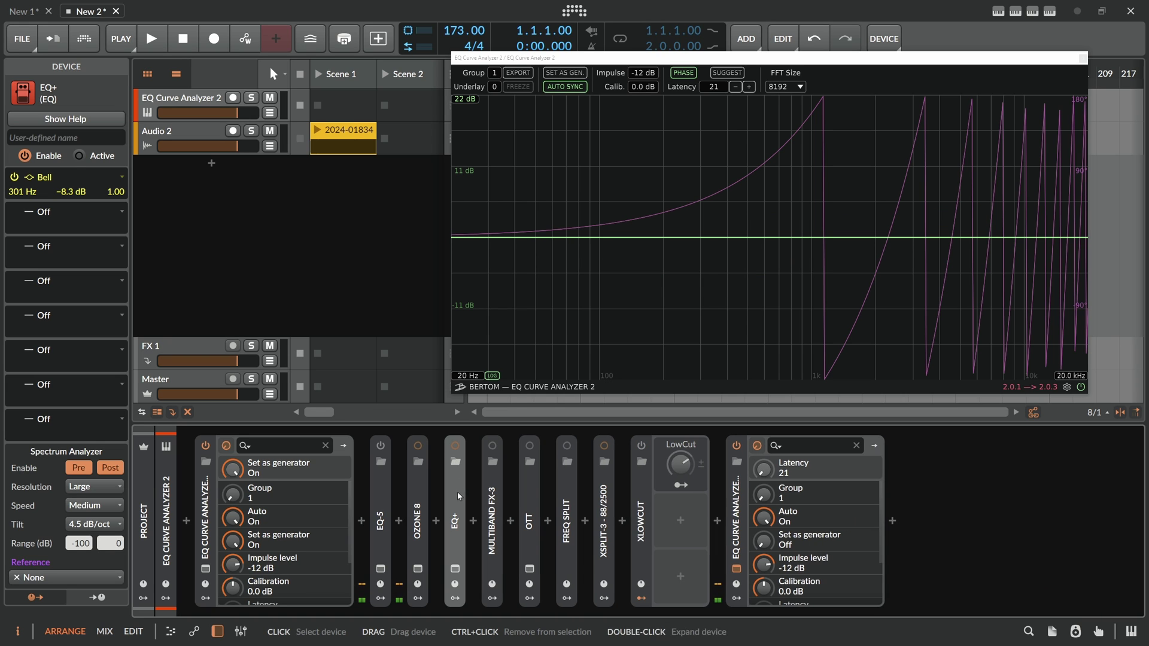
double_click(494, 501)
left_click(492, 447, "shift")
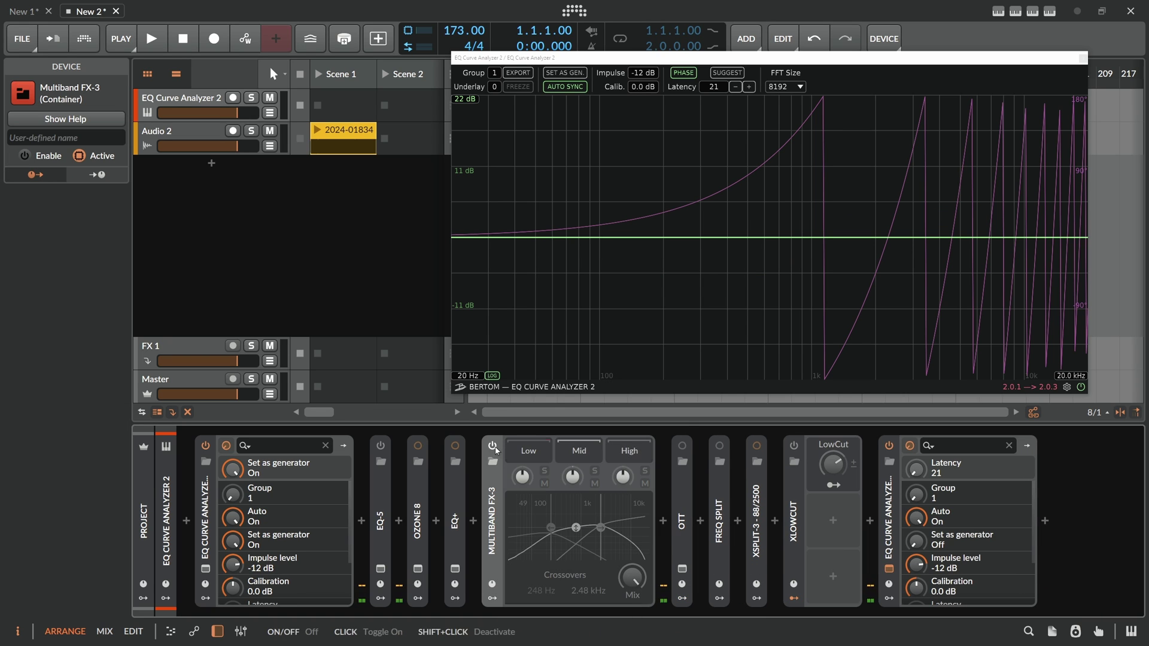
left_click(492, 446)
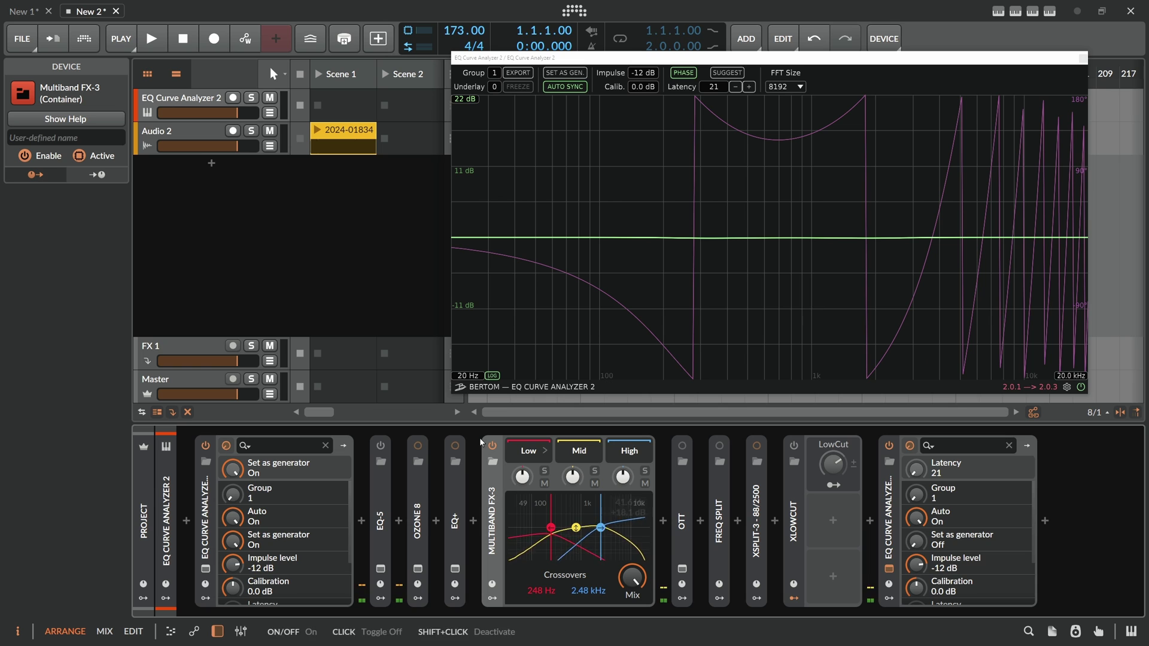
- Apply the analyzer's suggested latency of 0 and check the track's processing latency with Multiband FX-3 enabled
left_click(727, 72)
left_click(163, 467)
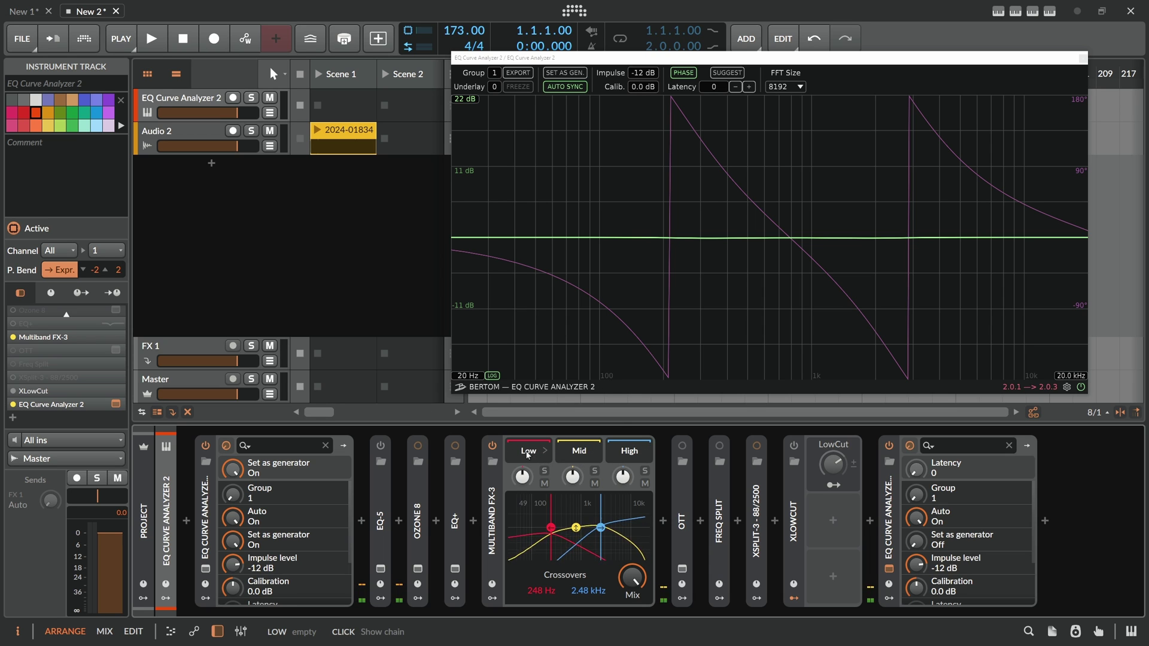
- Try different gains on the Low, Mid and High bands of Multiband FX-3 and reset each to its default
left_click_drag(523, 477, 625, 477)
double_click(523, 476)
double_click(571, 477)
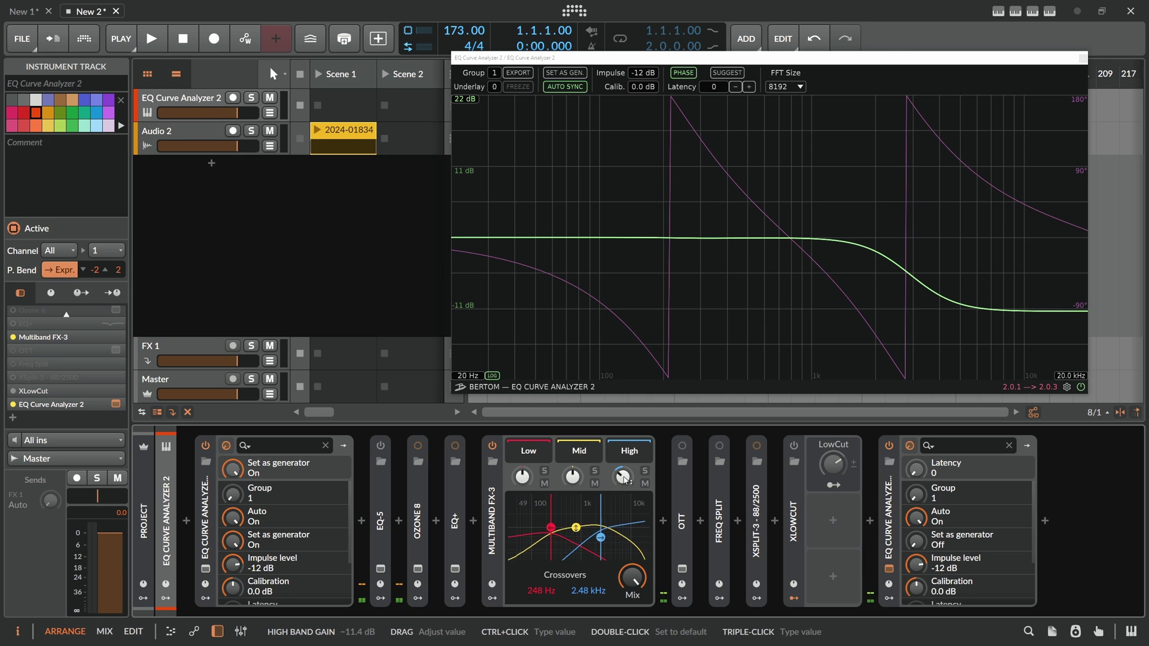
double_click(624, 477)
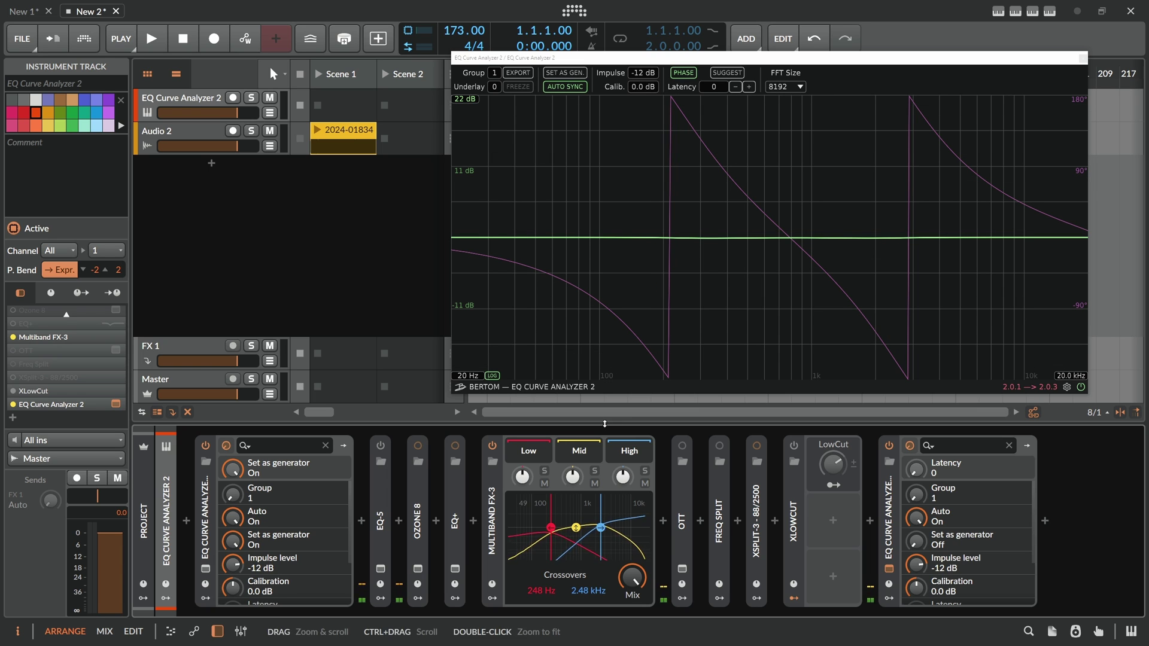
- Move the Multiband FX-3 crossovers to about 235 Hz for the low and about 1.64 kHz for the high
left_click_drag(546, 592, 602, 468)
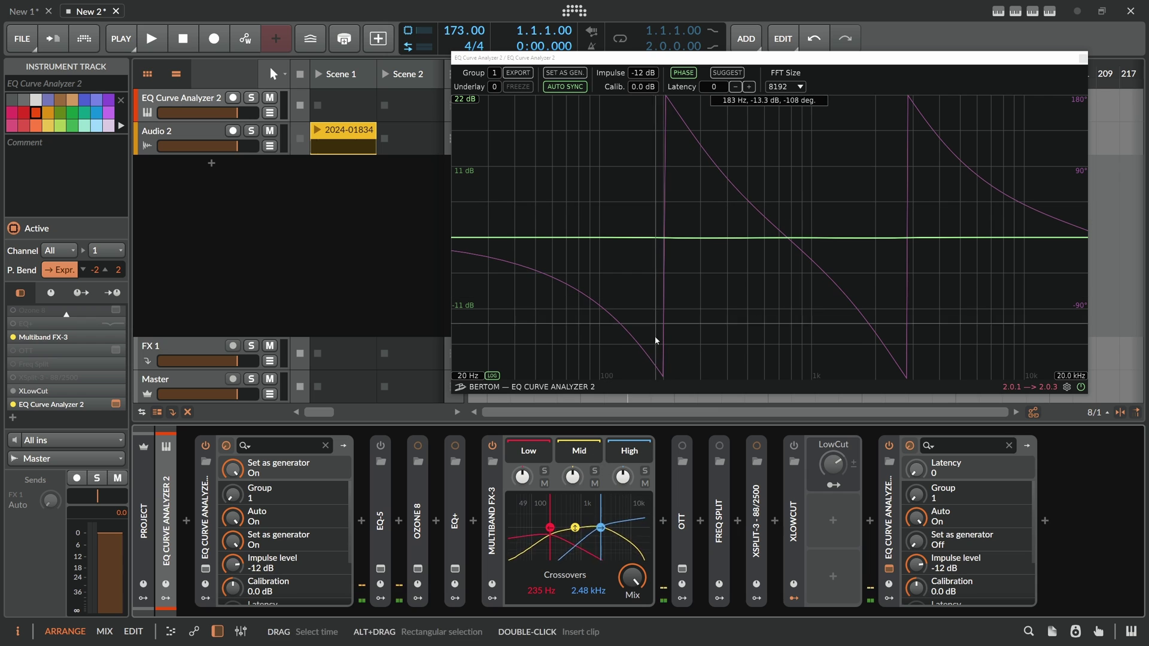
mouse_move(601, 528)
left_mouse_down()
mouse_move(626, 527)
mouse_move(591, 527)
left_mouse_up()
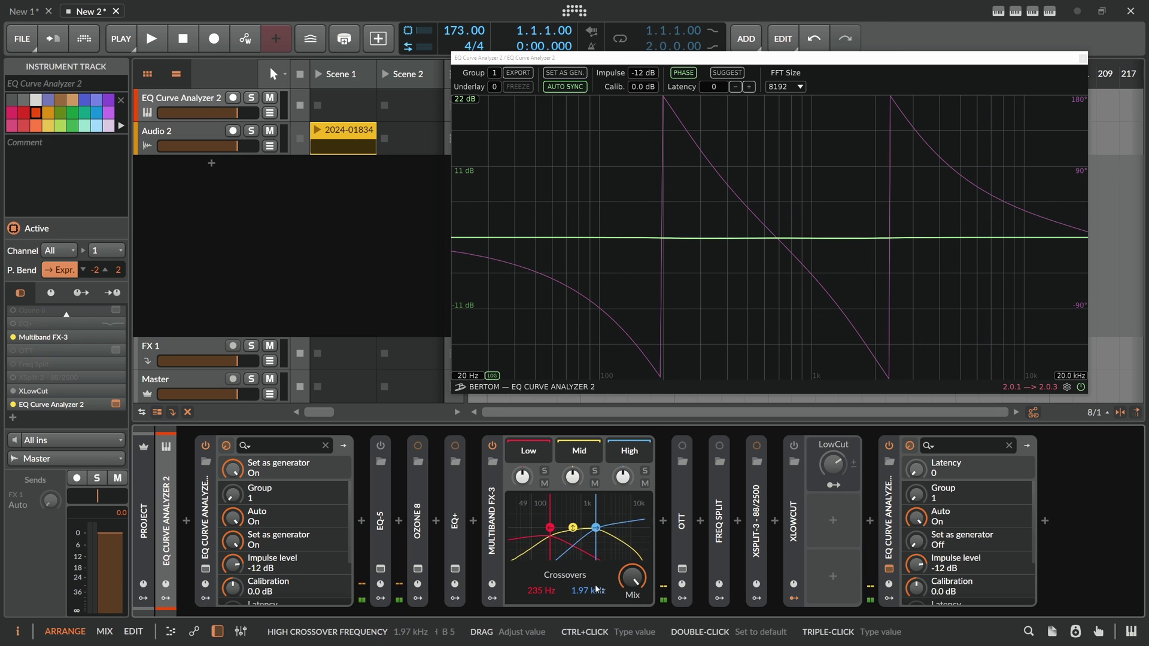
- Duplicate Multiband FX-3 twice so that three instances run in series
left_click(495, 511)
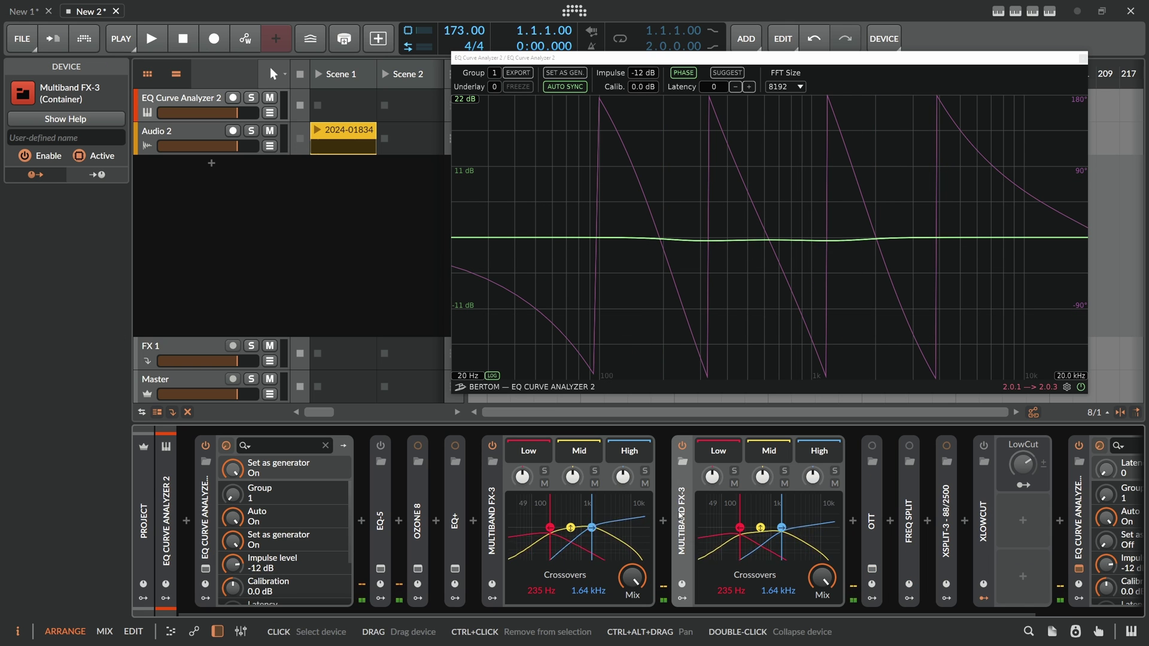
key("ctrl+d")
left_click_drag(634, 612, 709, 611)
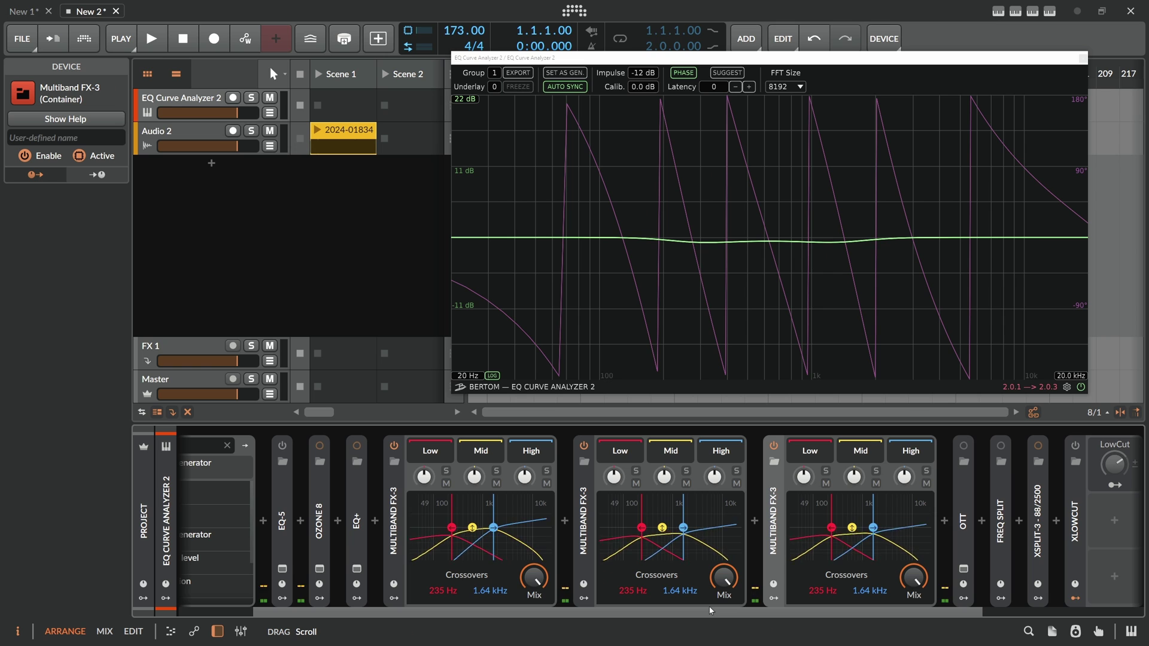
- Delete the two extra copies of Multiband FX-3 from the device chain
left_click(589, 522)
key("Delete")
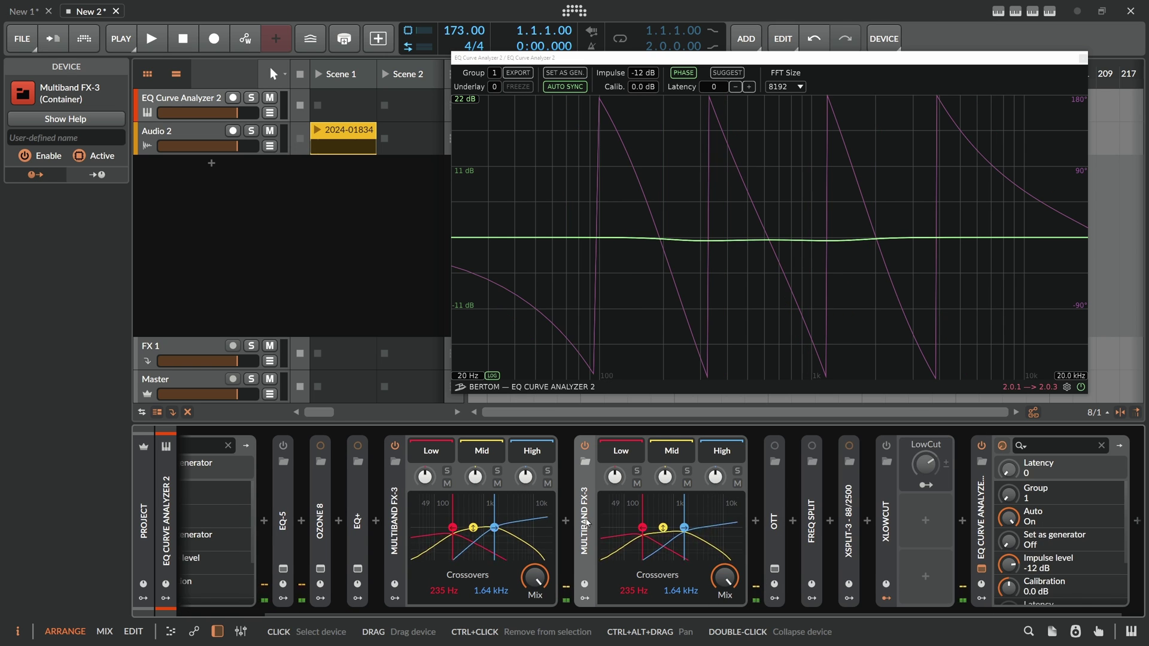
key("Delete")
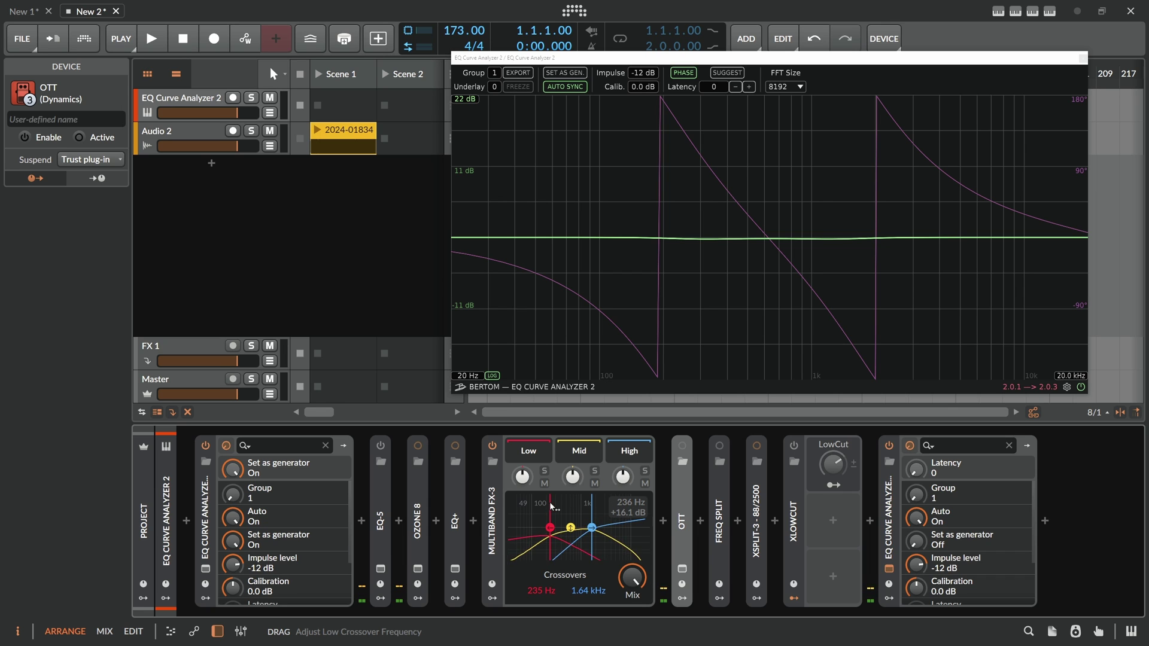
- Collapse and disable the remaining Multiband FX-3
left_click(494, 512)
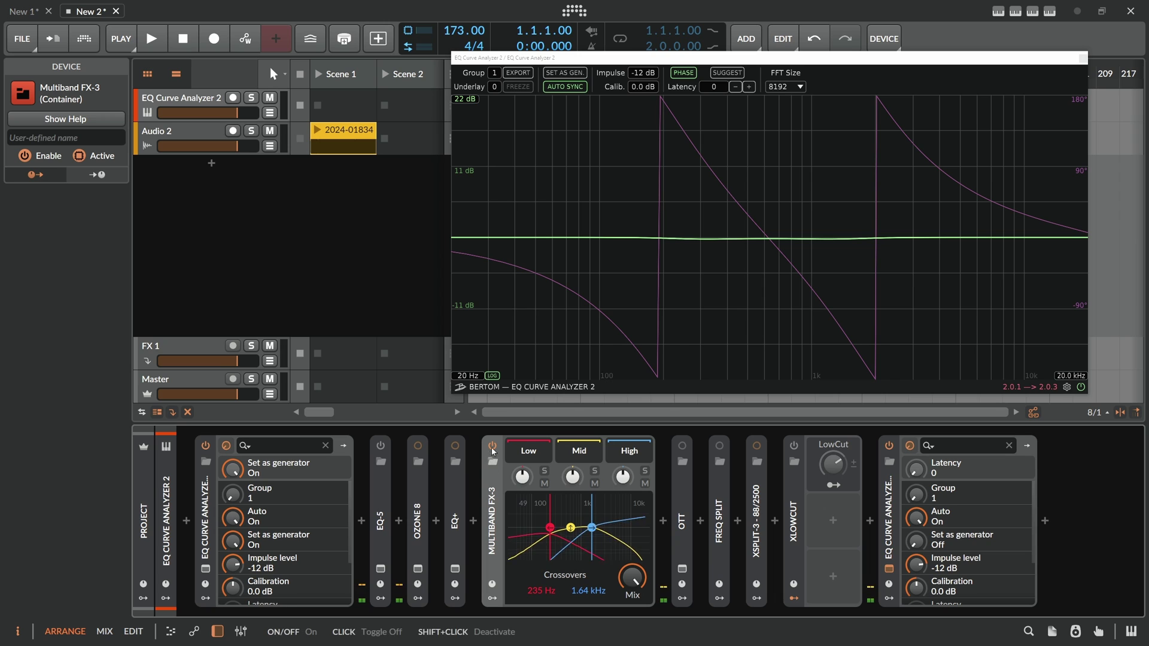
double_click(493, 485)
left_click(493, 453)
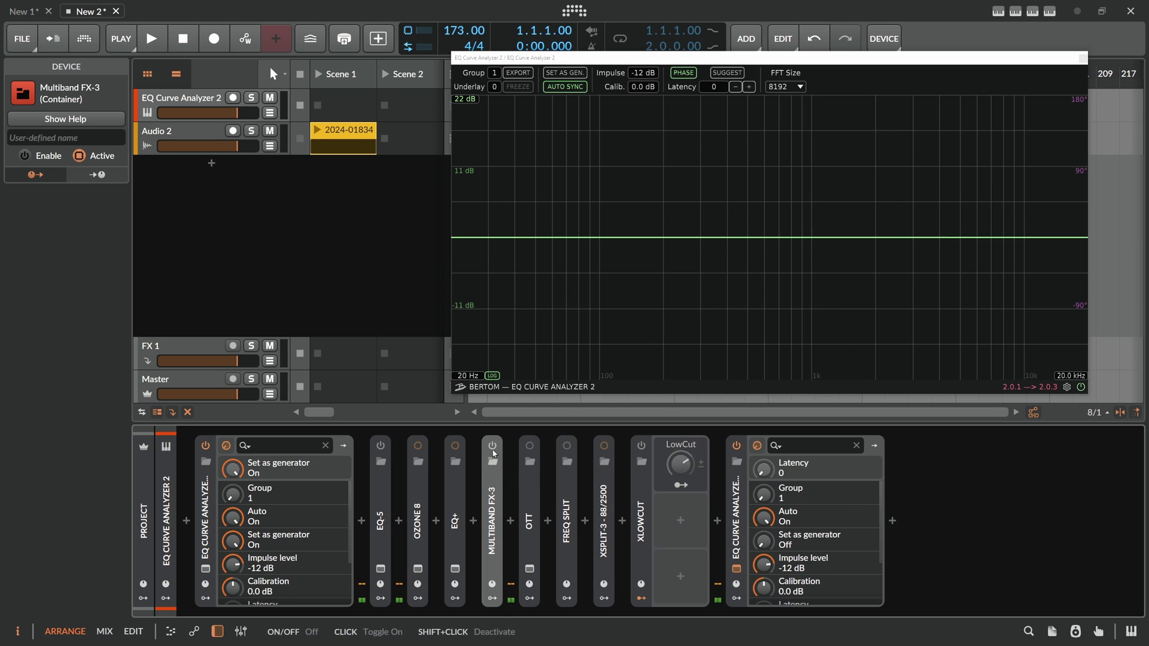
- Expand and activate OTT, open its plug-in window and place it beside the analyzer
double_click(526, 479)
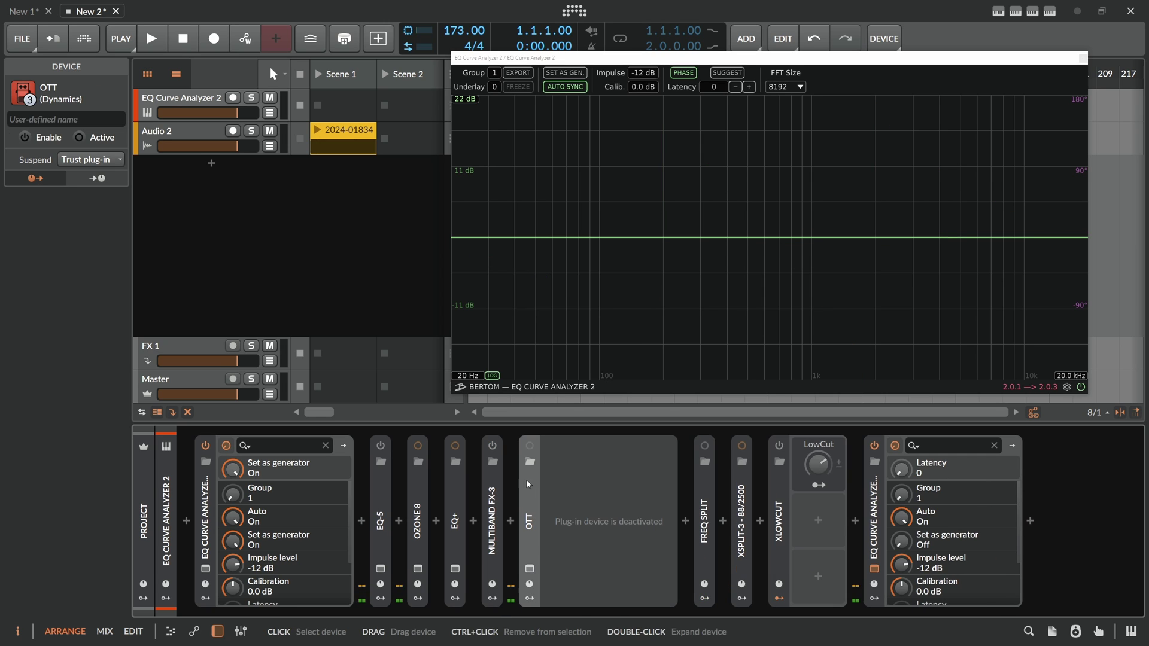
left_click(530, 446)
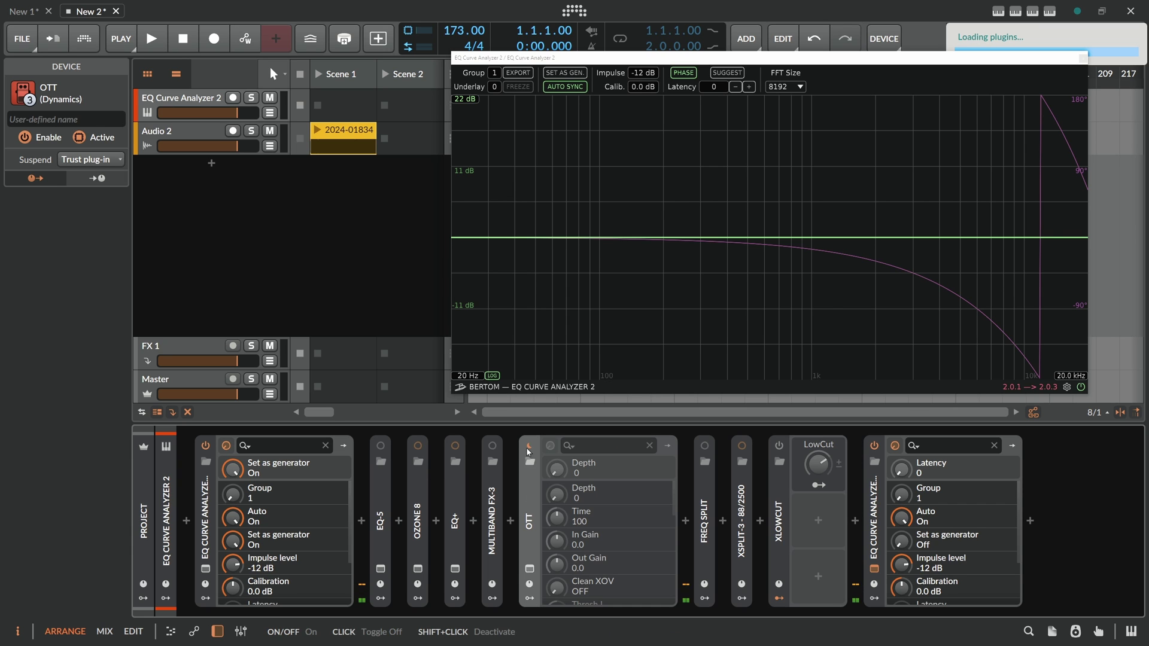
left_click(530, 568)
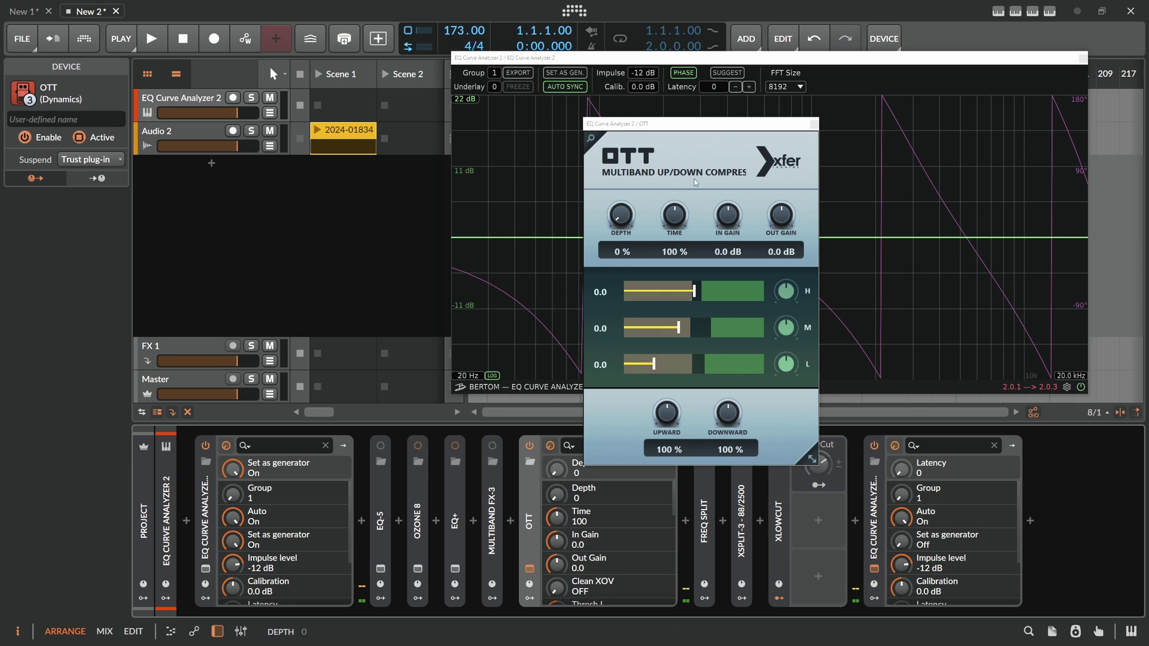
left_click_drag(705, 131, 246, 62)
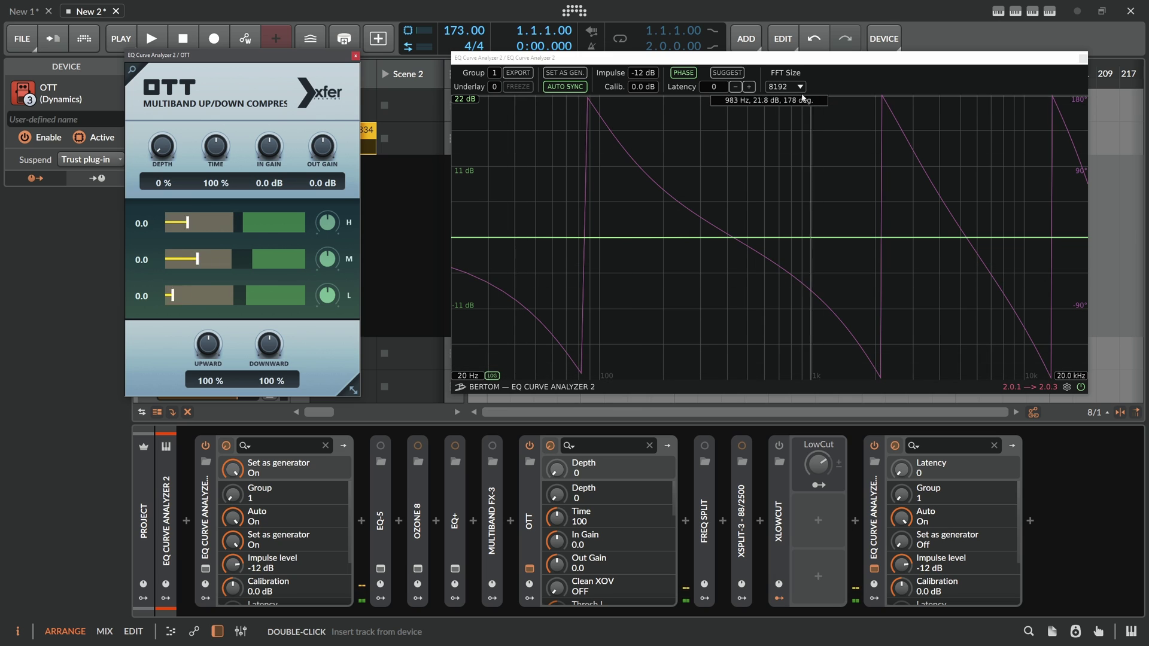
- Set the analyzer's latency compensation to 2 for OTT
left_click(739, 82)
left_click(749, 87)
left_click(749, 87)
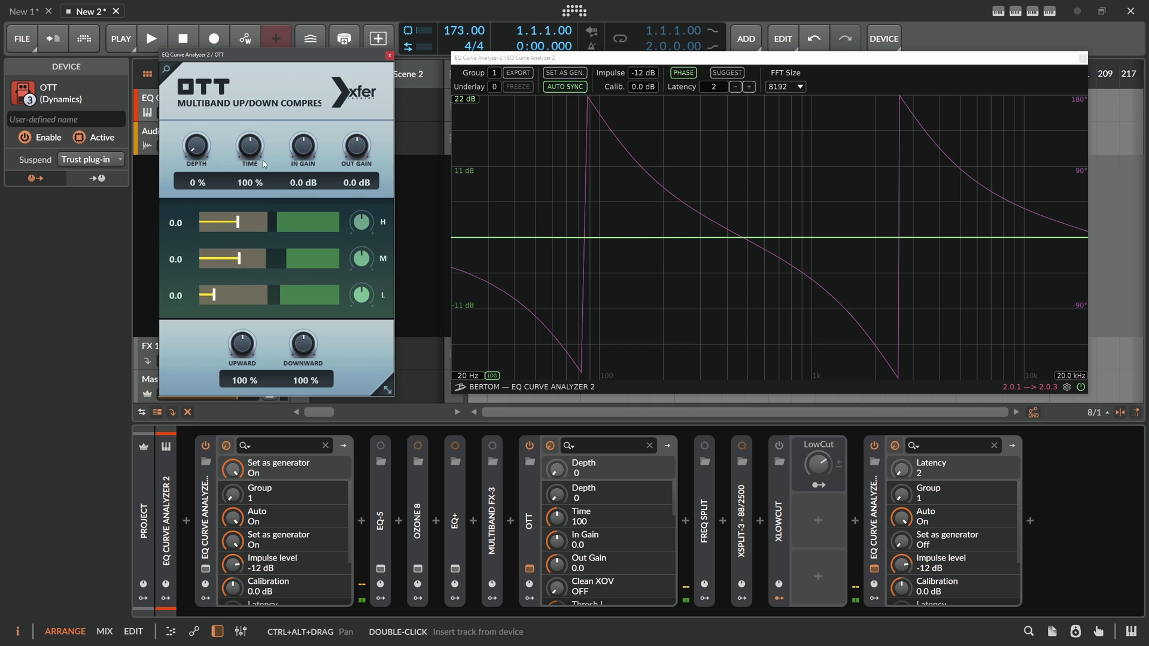
- Try raising OTT's Depth to see its effect on the curve and return it to 0 %
mouse_move(202, 142)
left_mouse_down()
mouse_move(206, 122)
mouse_move(205, 161)
left_mouse_up()
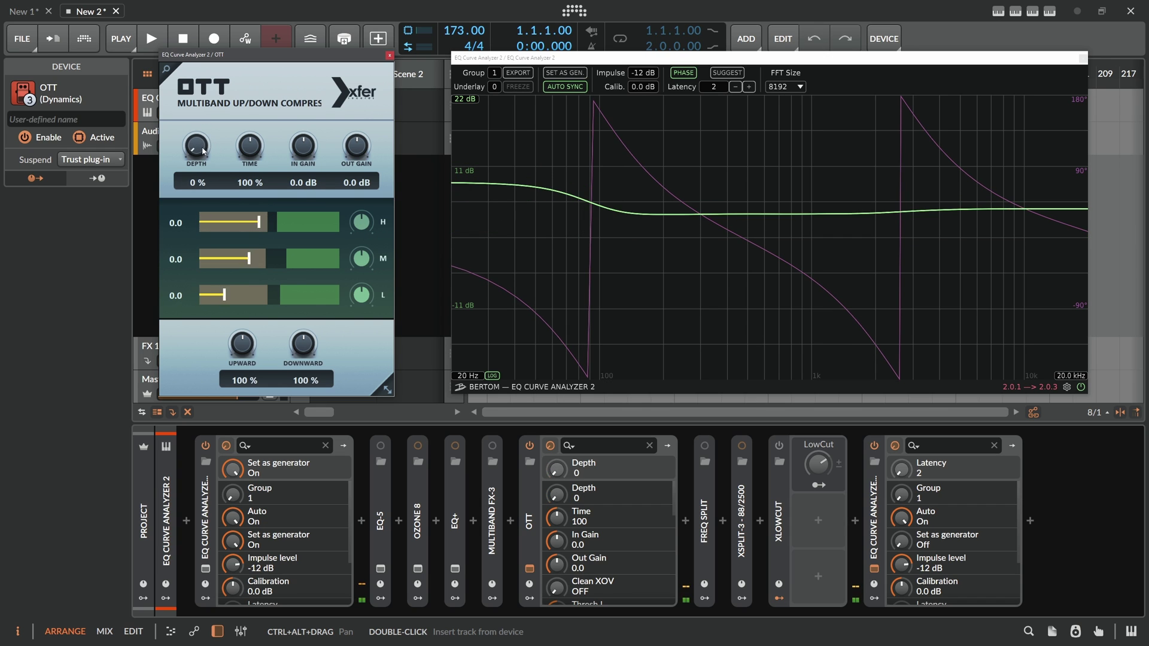
left_click_drag(365, 69, 375, 86)
- Close OTT's plug-in window, and deactivate and collapse the device
left_click(399, 74)
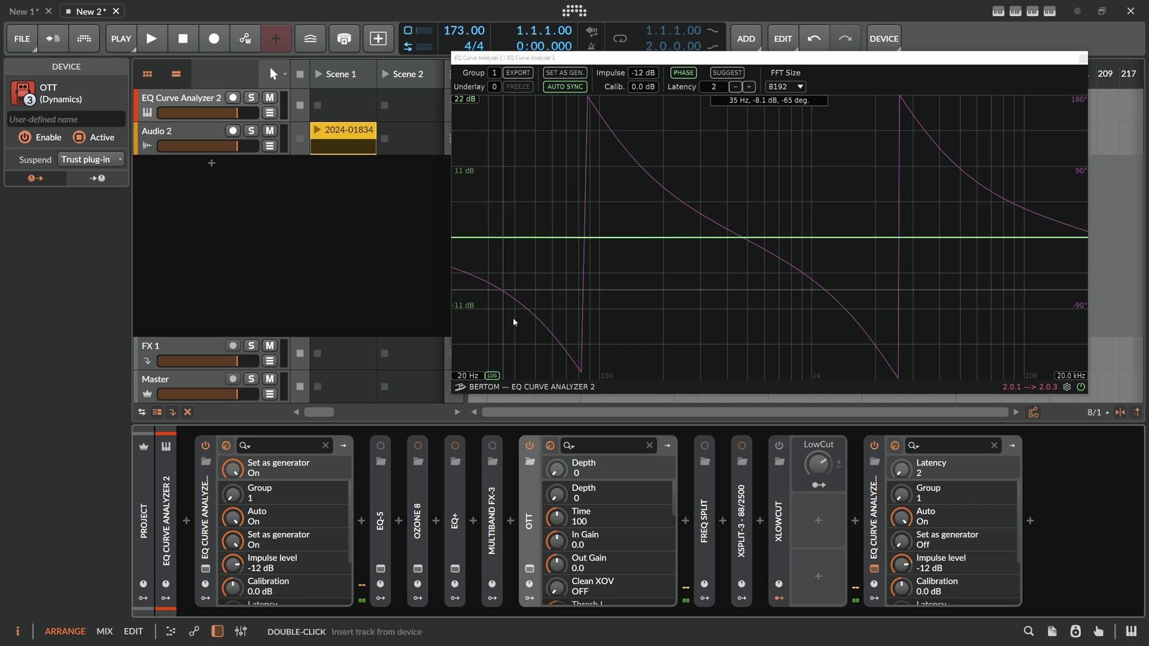
left_click(530, 446)
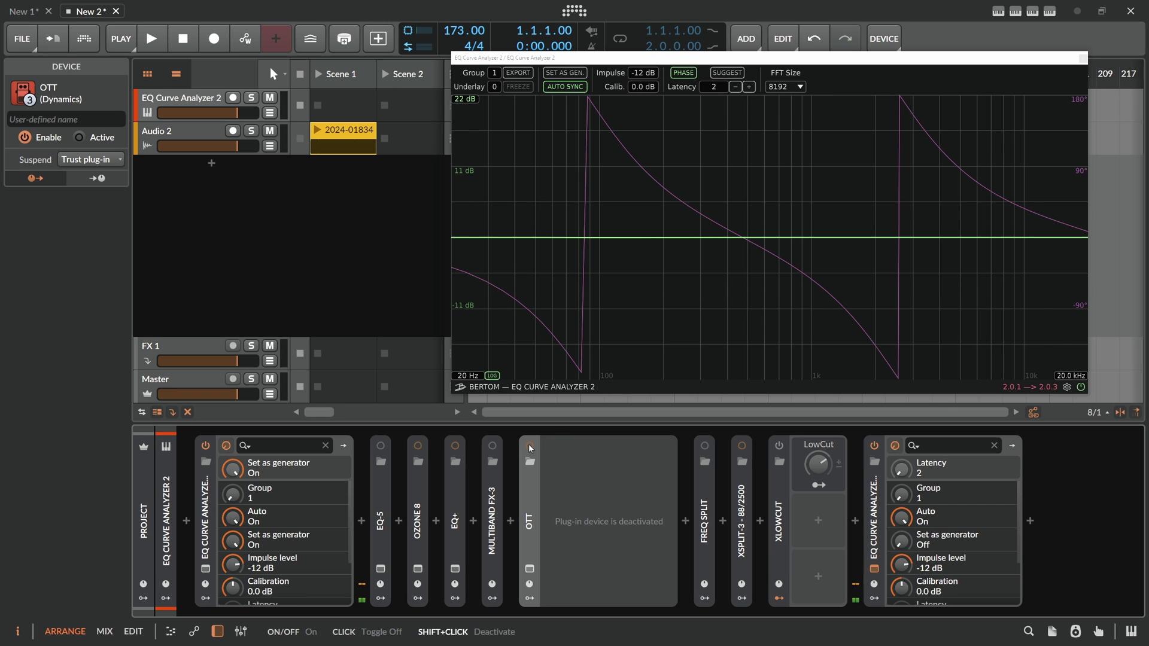
double_click(530, 482)
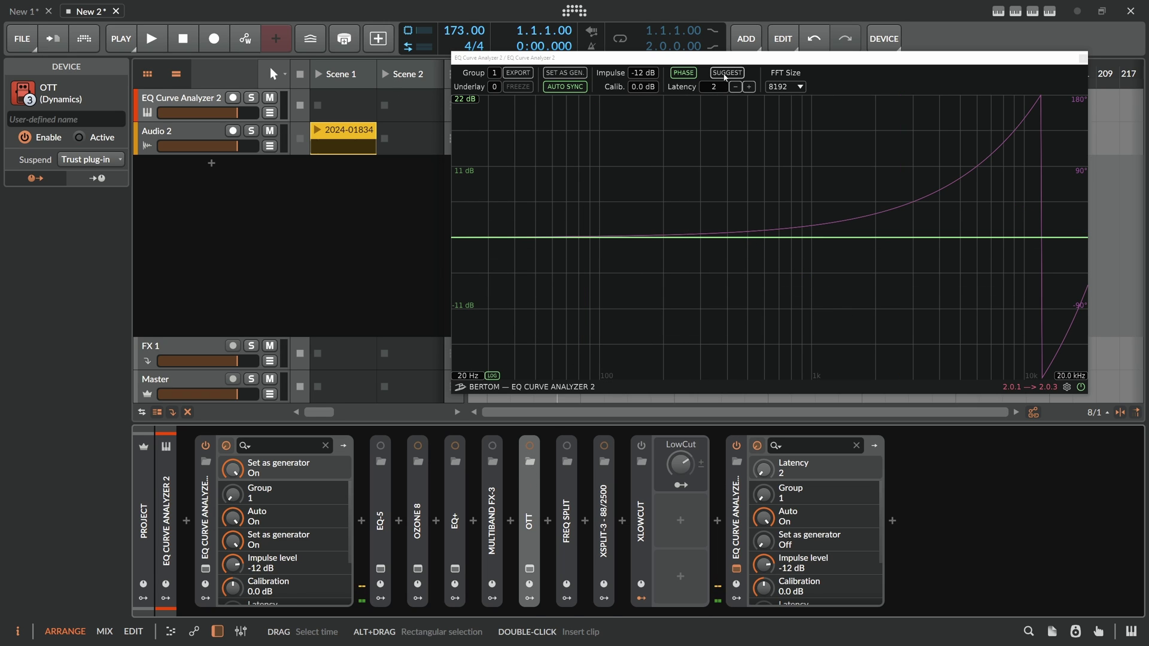
- Expand, activate and enable Freq Split, and reset its channel gains to 0.0 dB
double_click(570, 484)
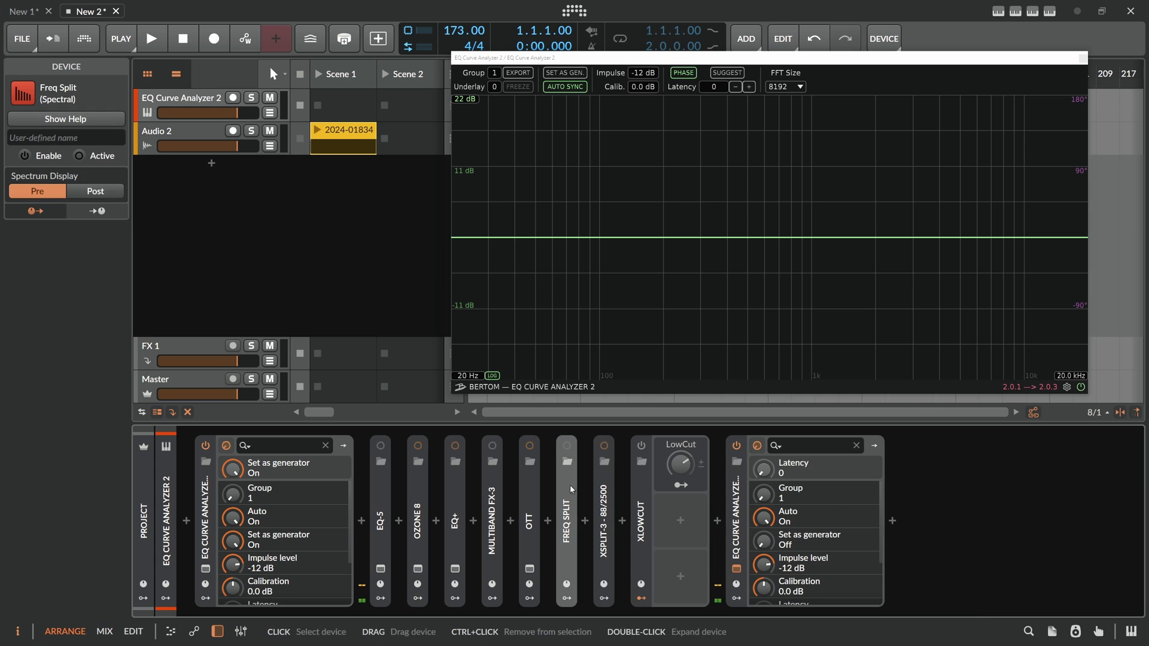
left_click(568, 445)
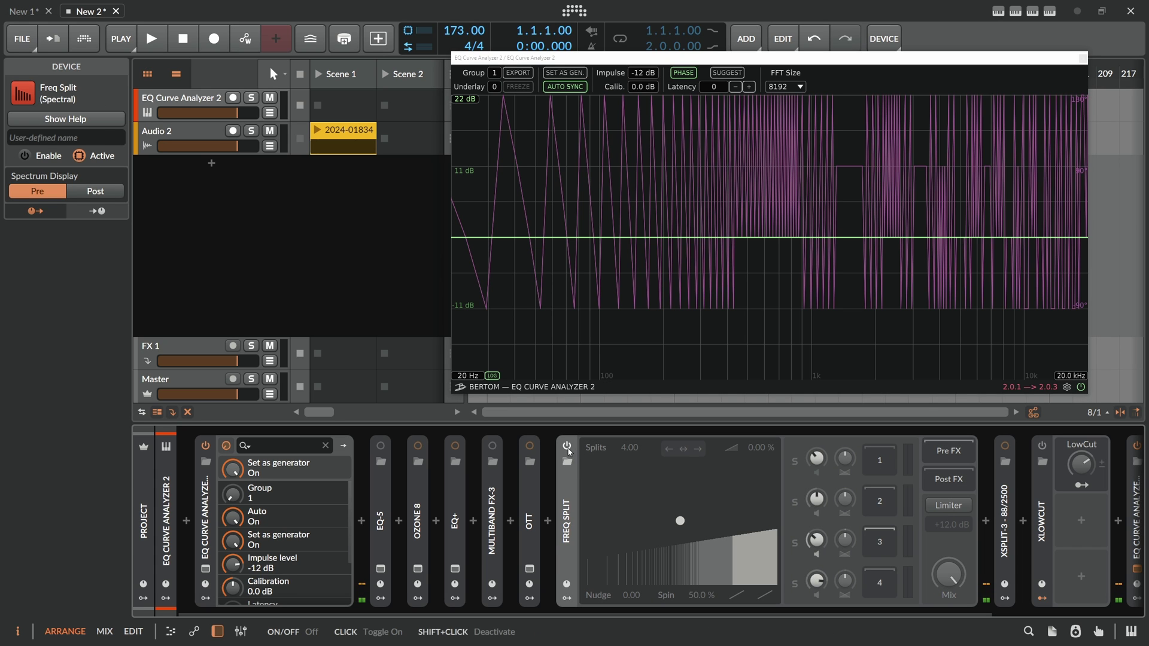
left_click(567, 445)
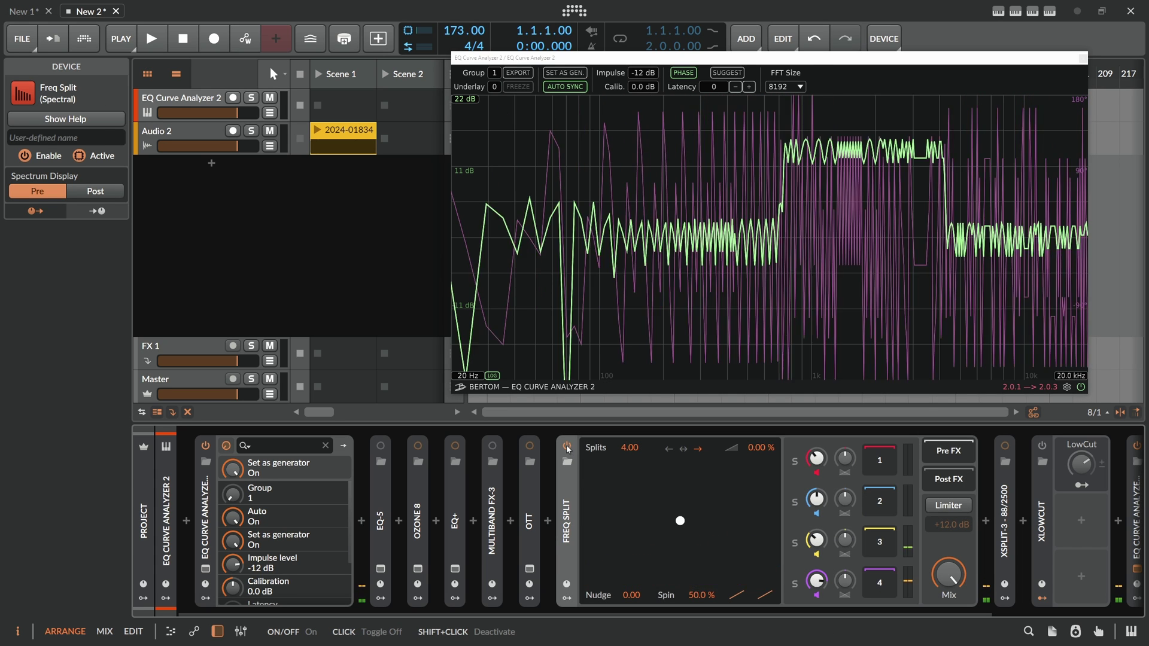
double_click(815, 540)
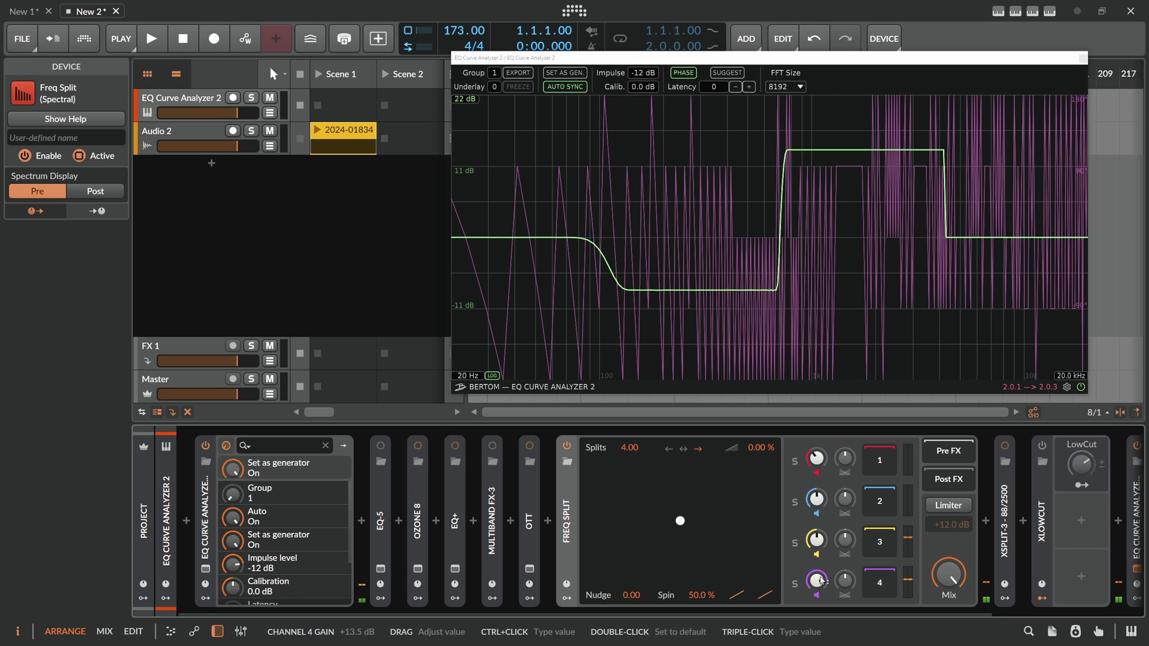
double_click(815, 460)
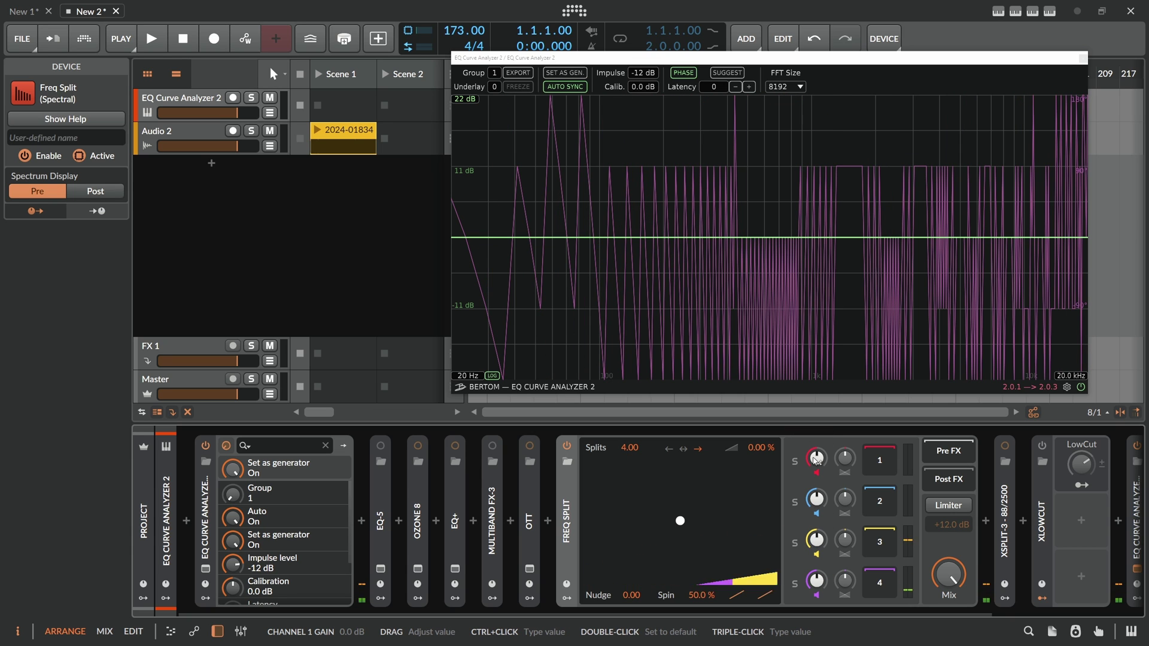
- Apply the analyzer's suggested latency of 2048 and check the track's processing latency with Freq Split enabled
left_click(740, 75)
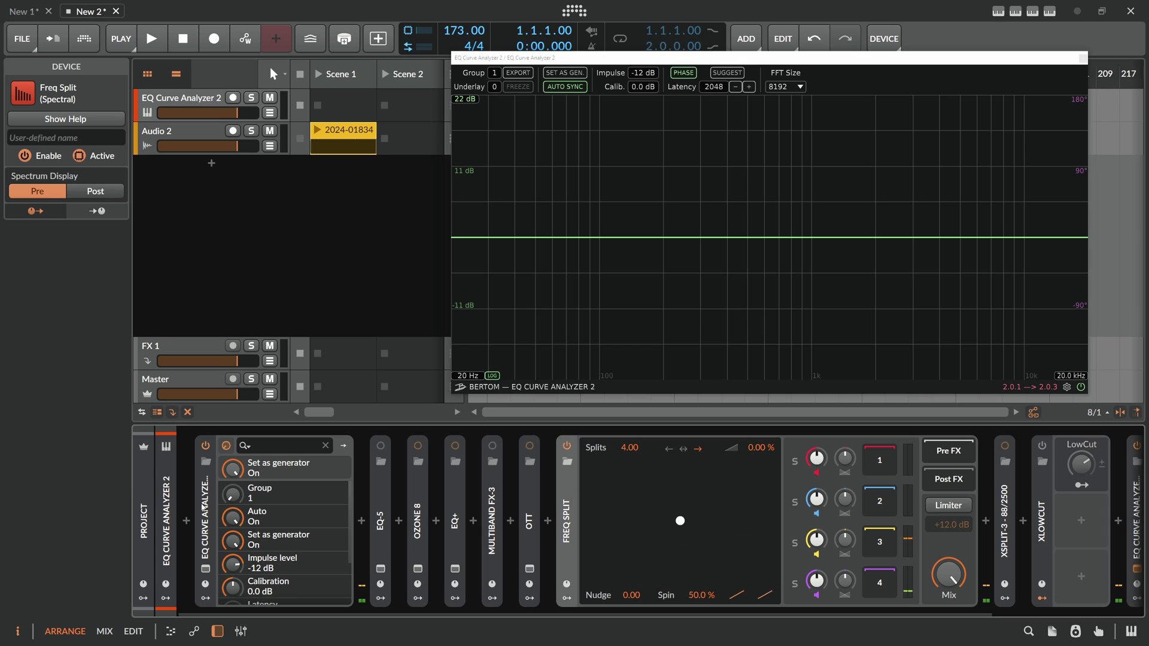
left_click(165, 521)
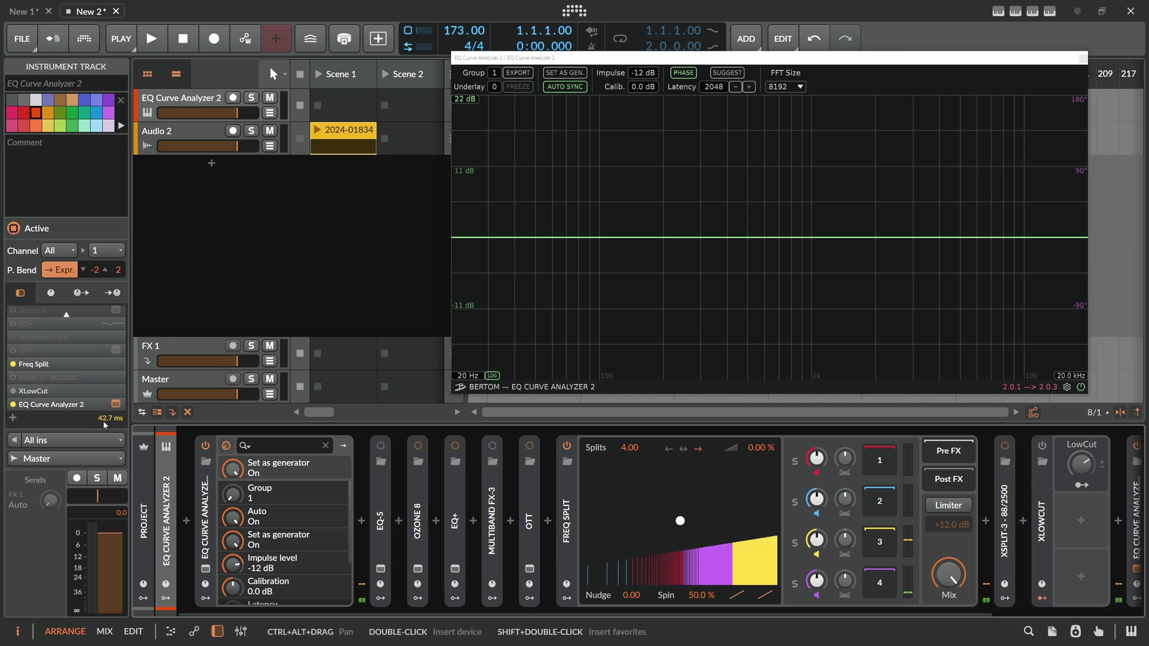
mouse_move(110, 422)
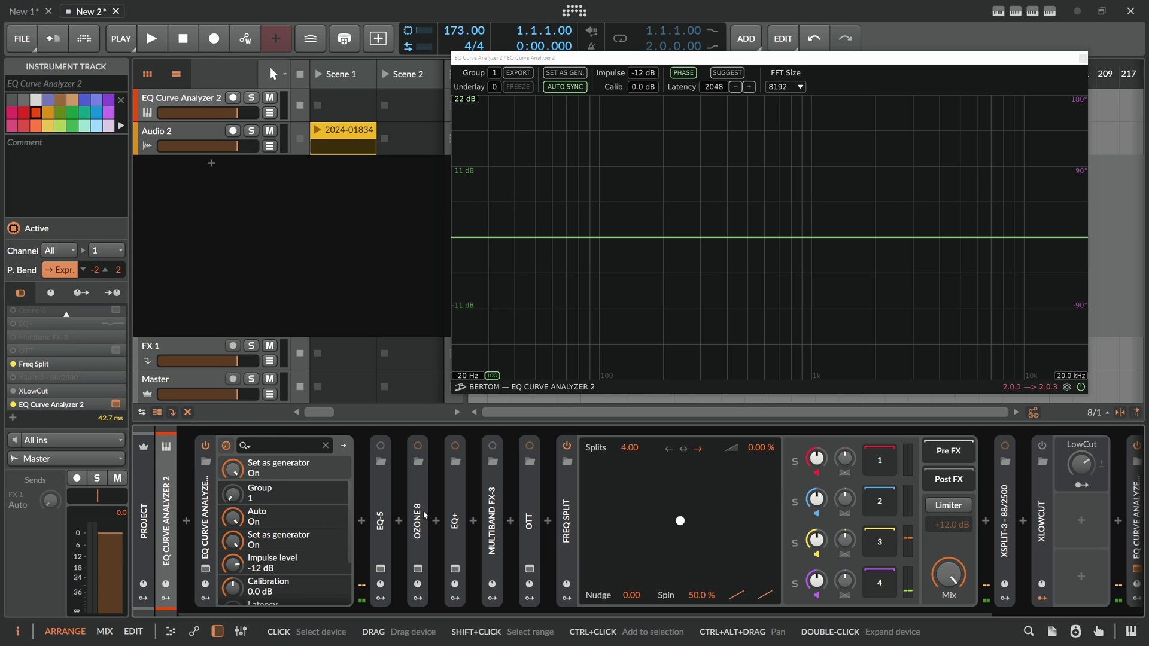
left_click(569, 514)
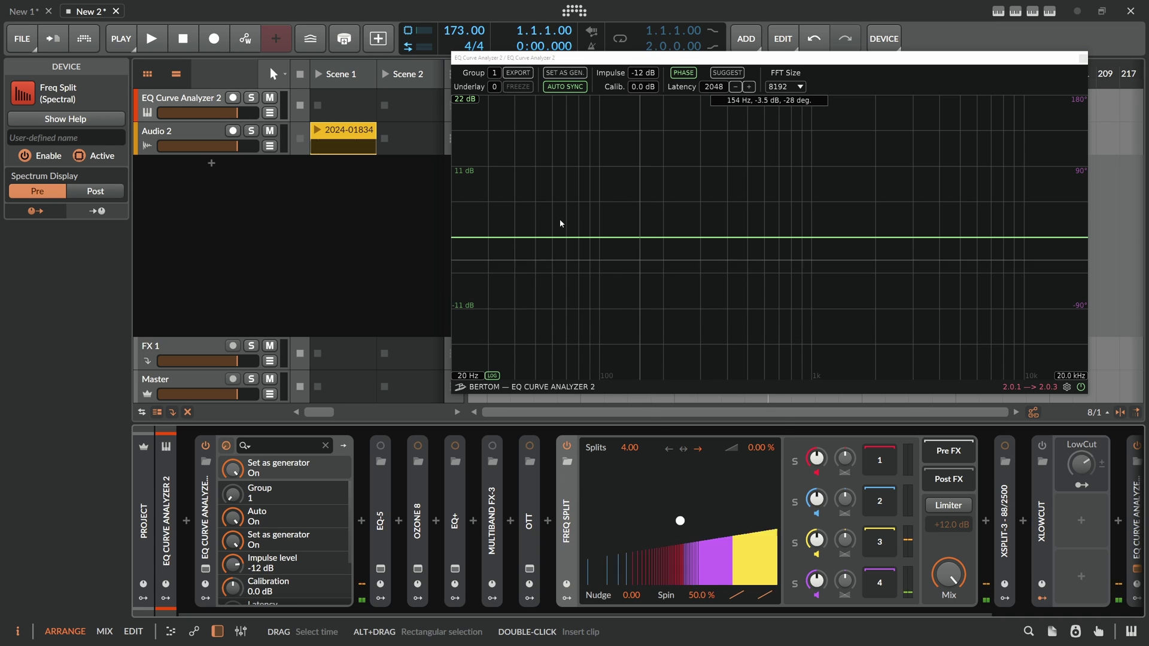
left_click_drag(815, 458, 815, 442)
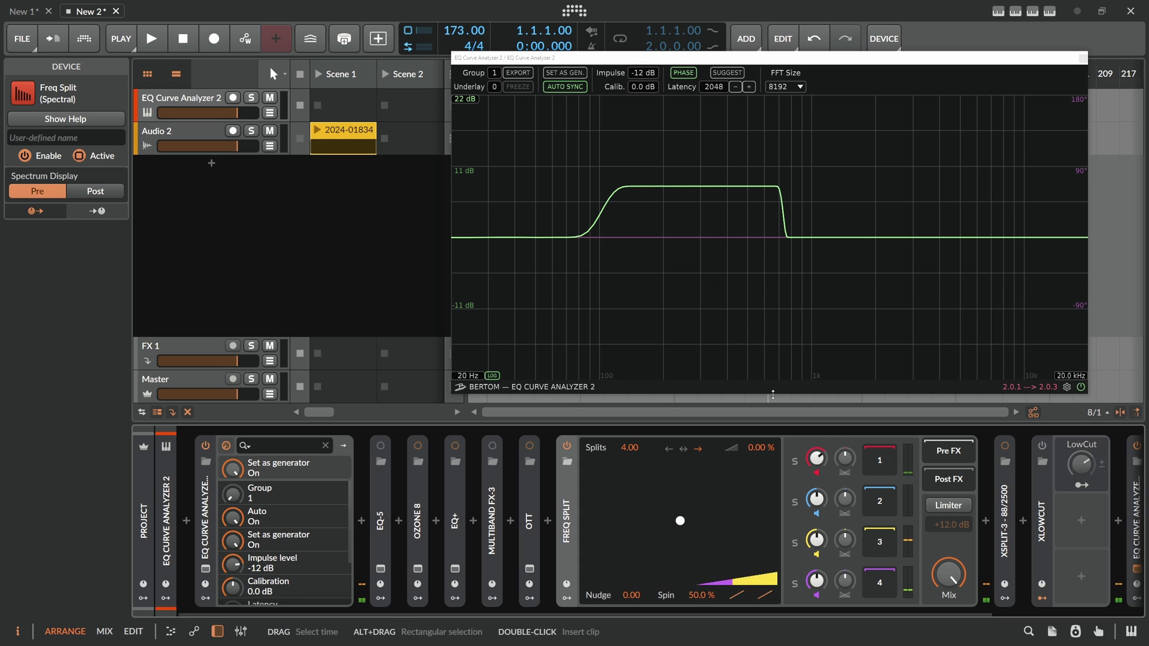
left_click_drag(816, 458, 816, 519)
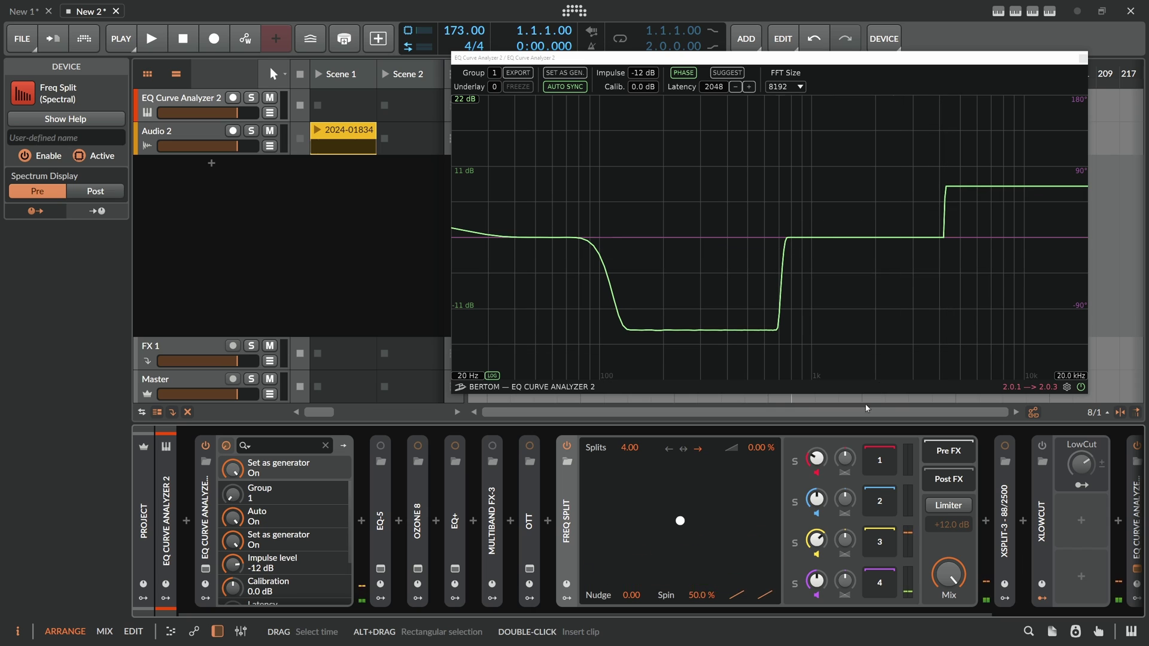
- Set Freq Split's crossfade amount to 35.4 % and check the track's processing latency
left_click_drag(819, 535, 819, 535)
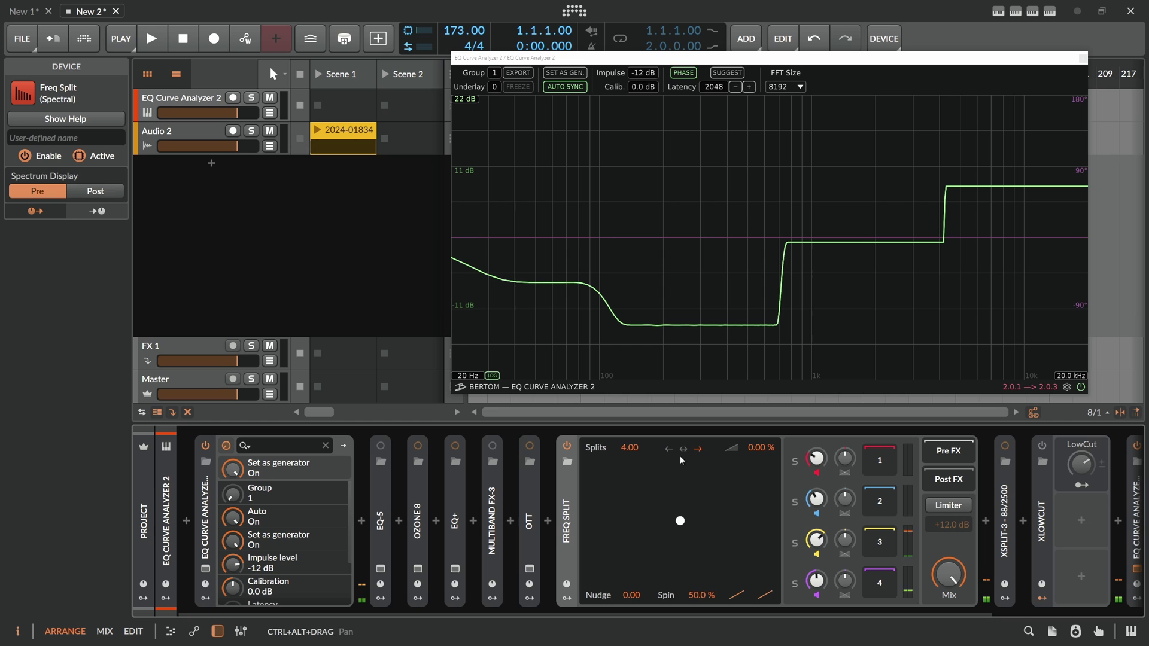
left_click_drag(761, 448, 761, 431)
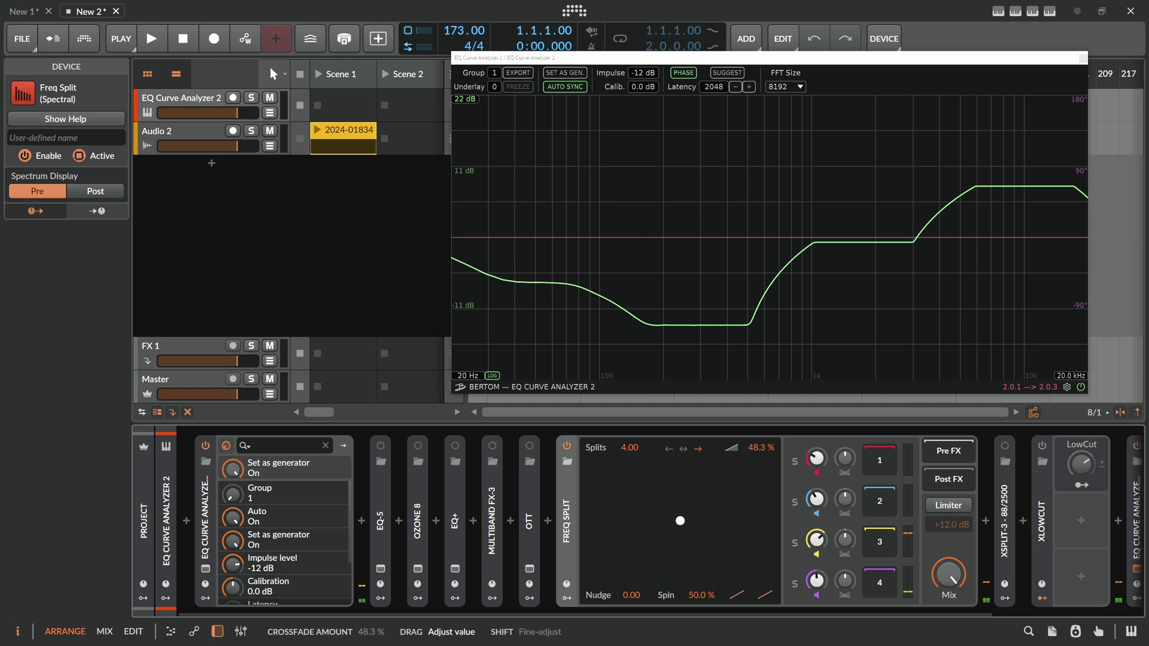
left_click_drag(761, 447, 760, 458)
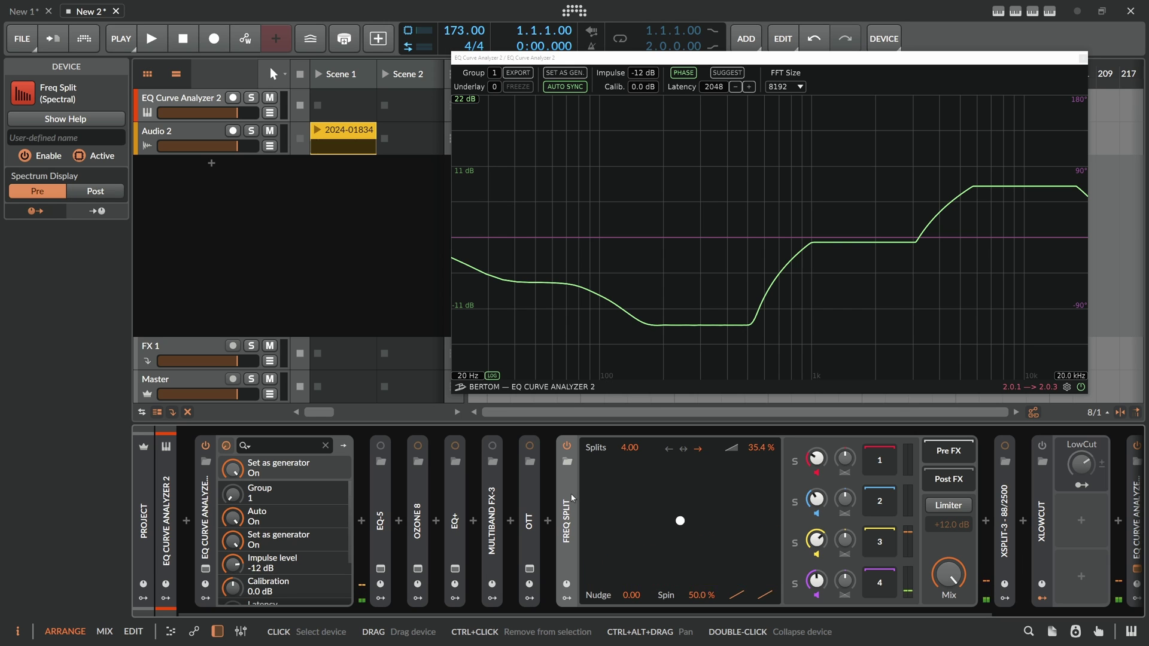
left_click(166, 521)
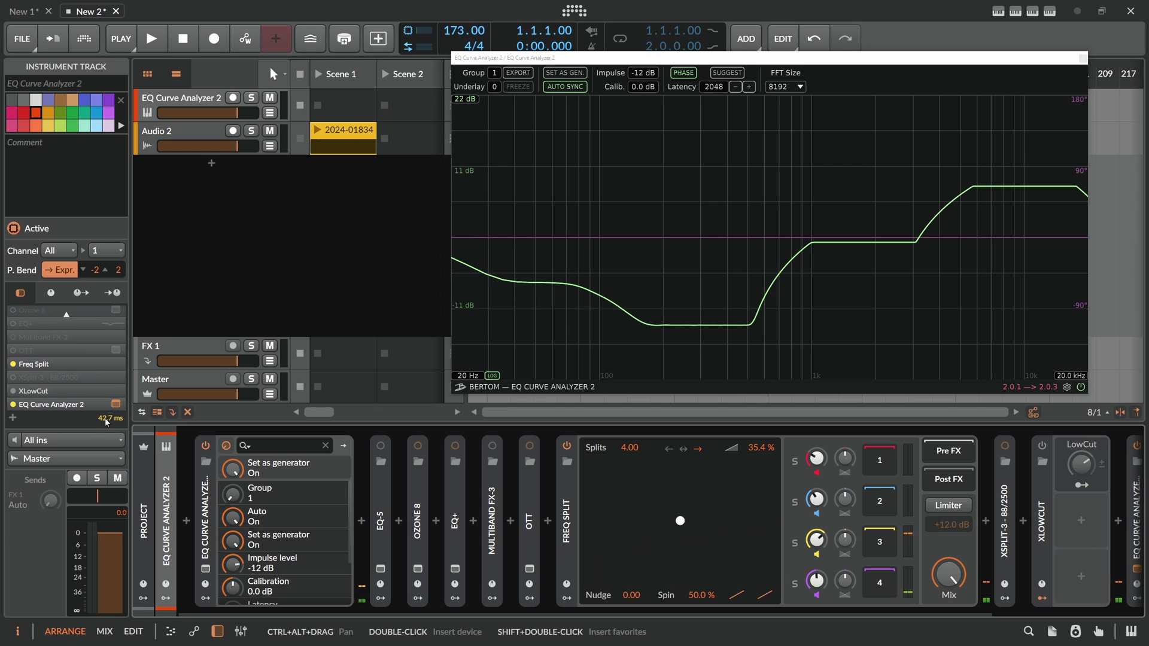
mouse_move(106, 422)
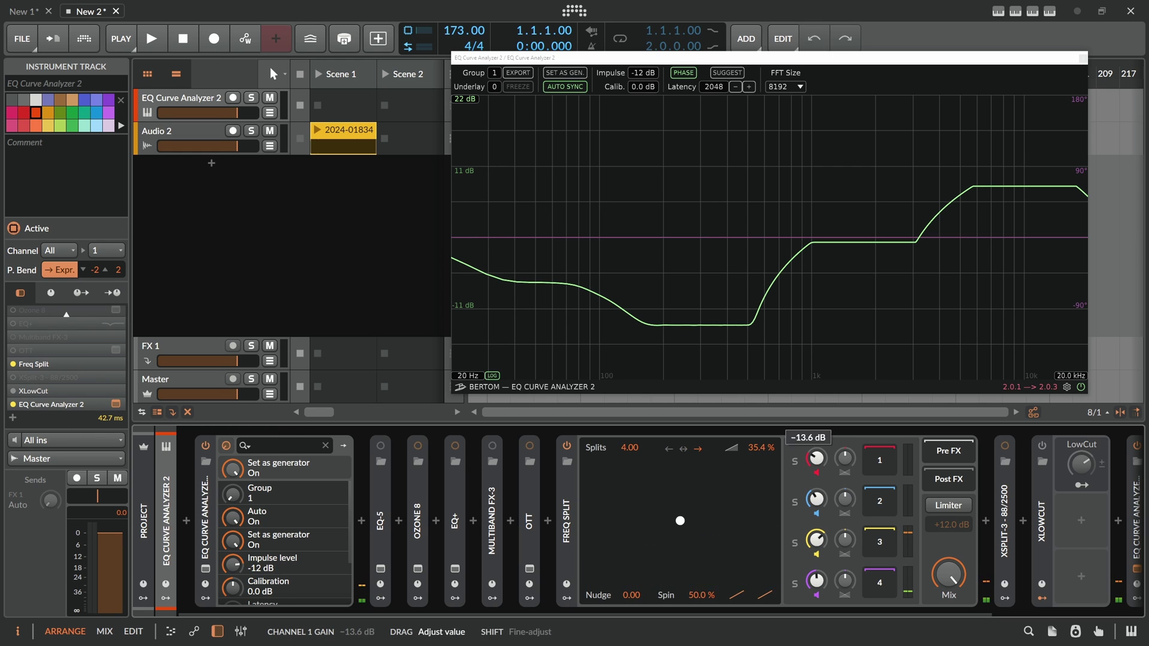
- Try boosting individual Freq Split channels and shifting the nudge, returning the channel gains to 0.0 dB and the nudge to 0.00
double_click(815, 537)
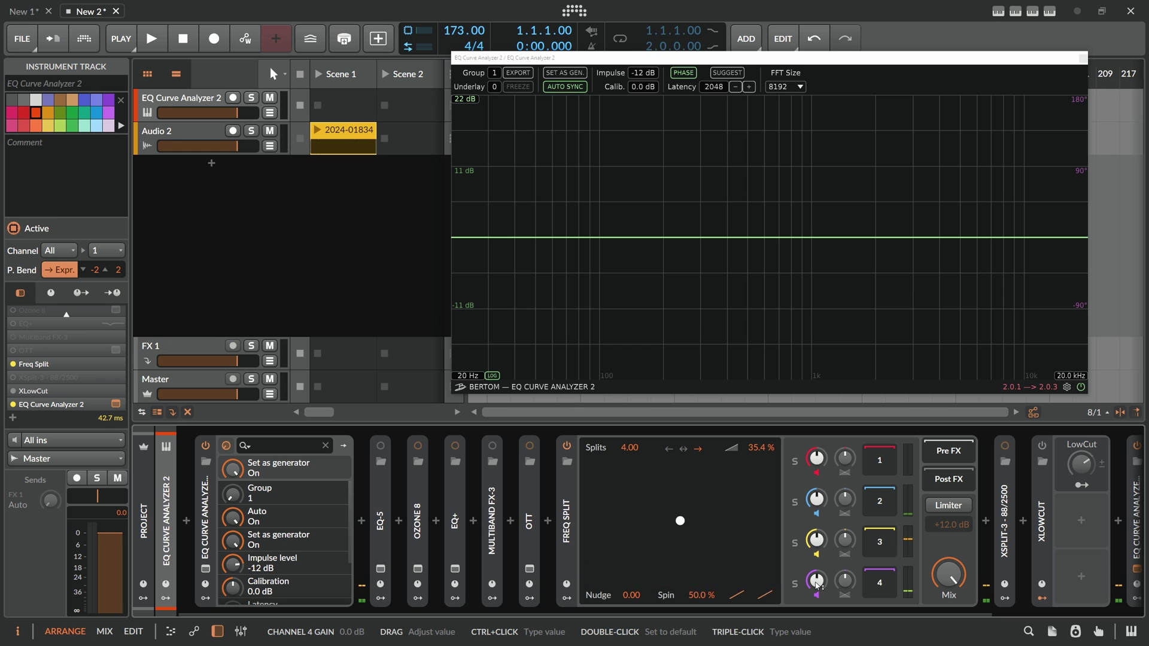
left_click_drag(817, 583, 817, 533)
left_click_drag(816, 539, 816, 536)
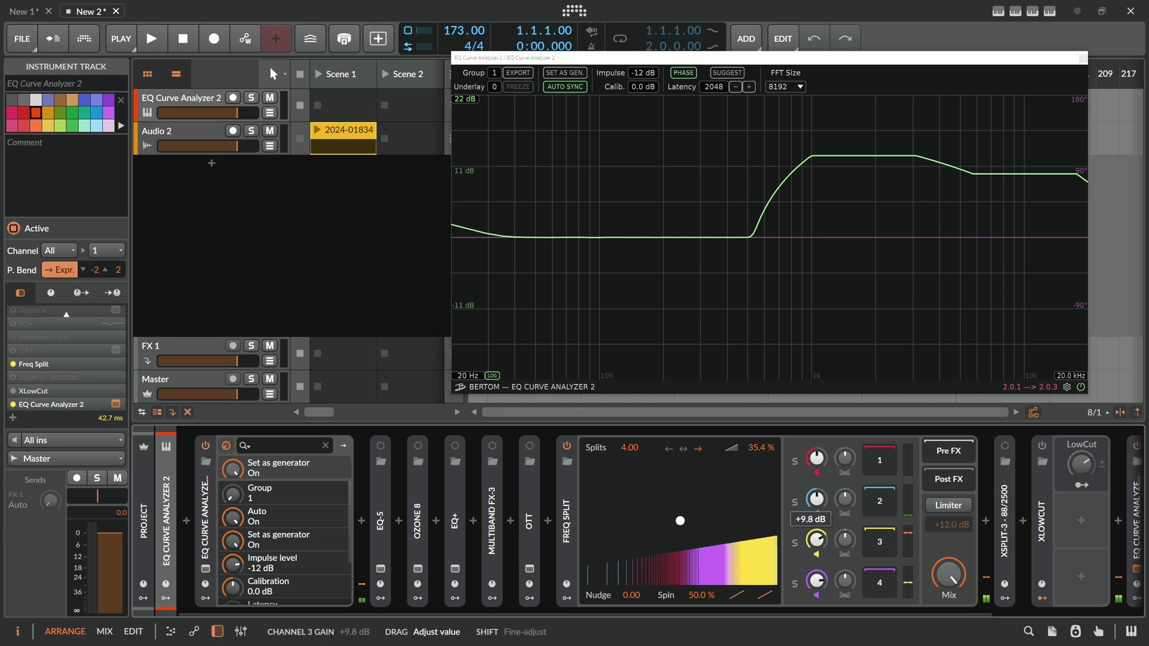
left_click_drag(815, 458, 816, 458)
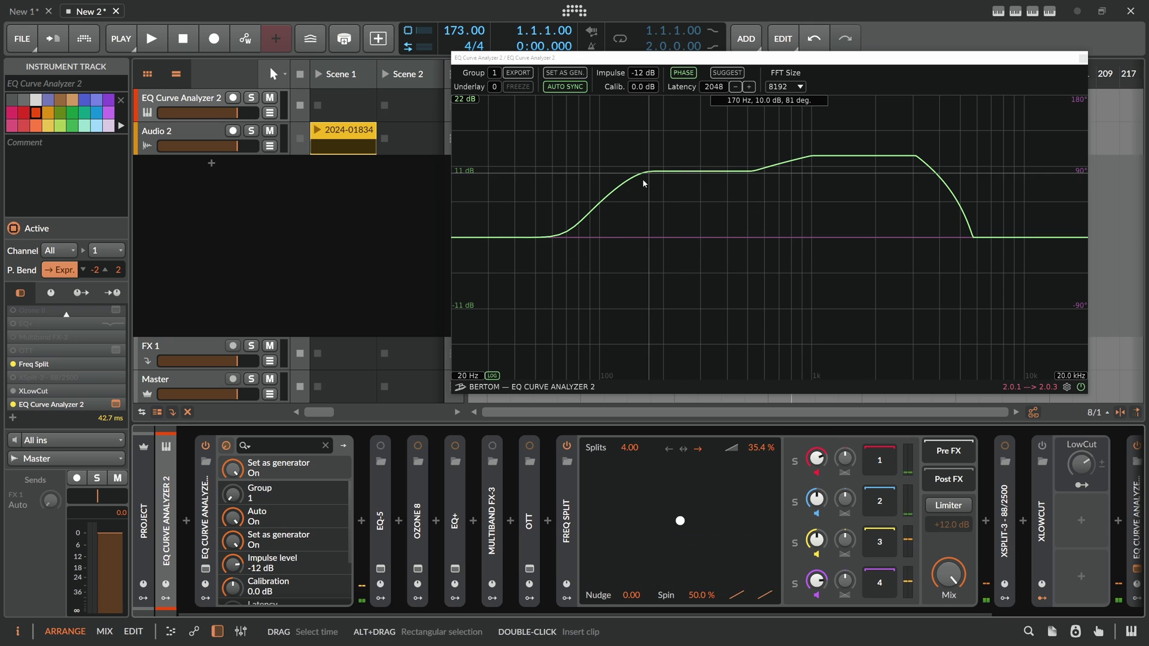
mouse_move(631, 595)
left_mouse_down()
mouse_move(632, 584)
mouse_move(631, 604)
left_mouse_up()
double_click(631, 595)
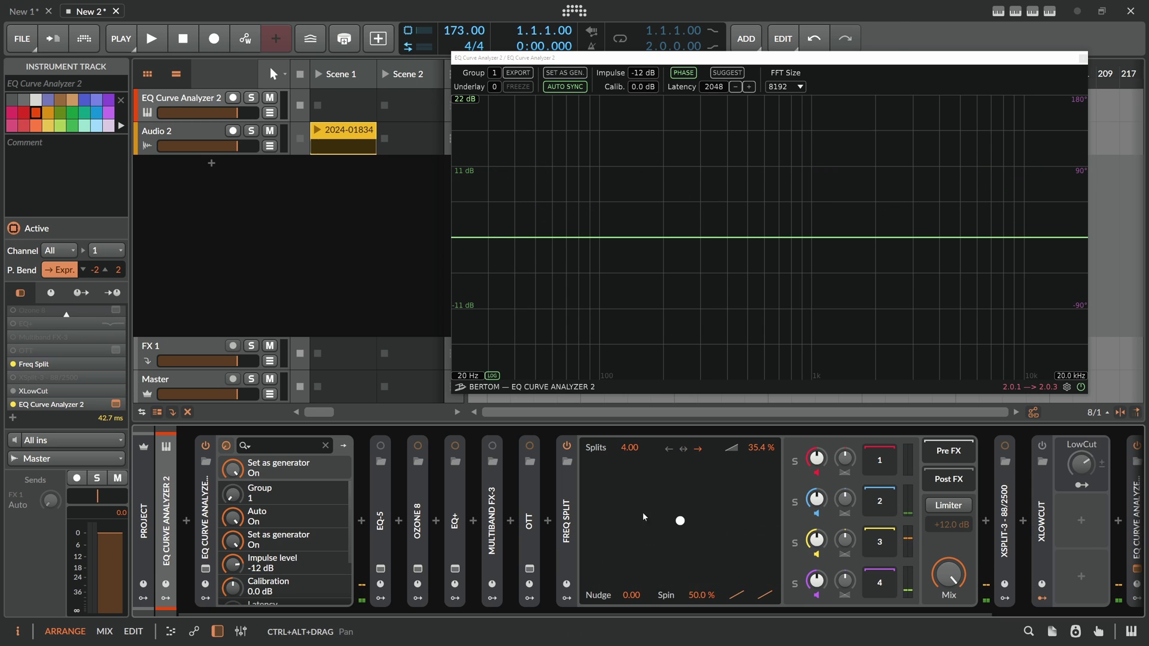
- Deactivate and collapse Freq Split, and set the analyzer's latency to the suggested value of 0
double_click(566, 483)
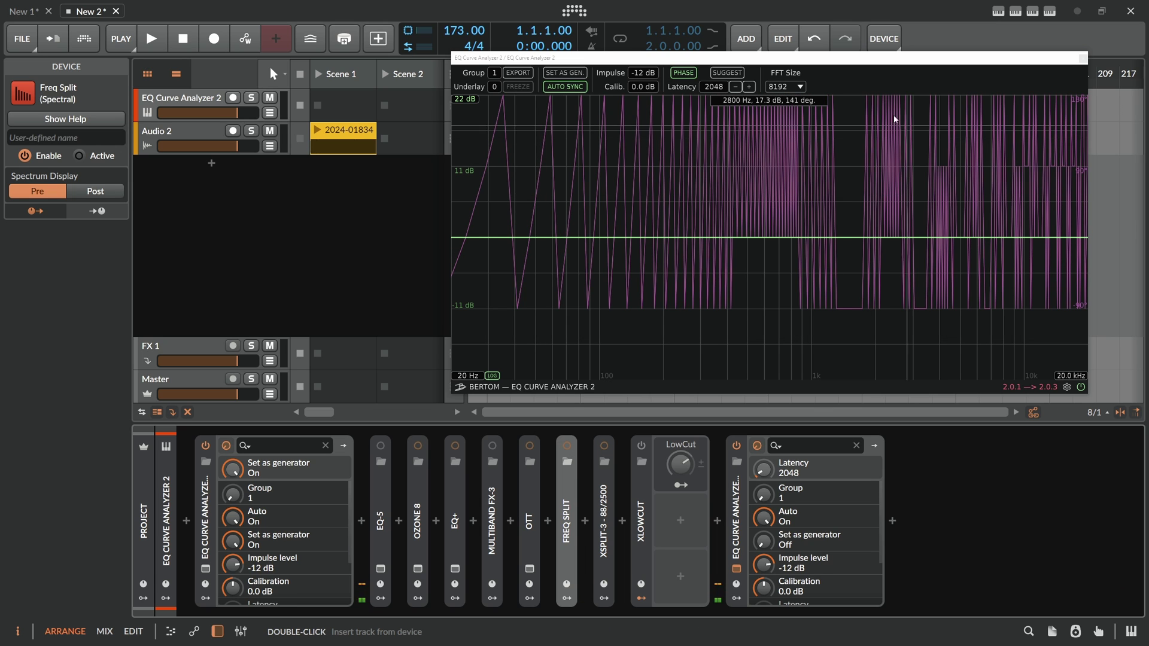
left_click(738, 75)
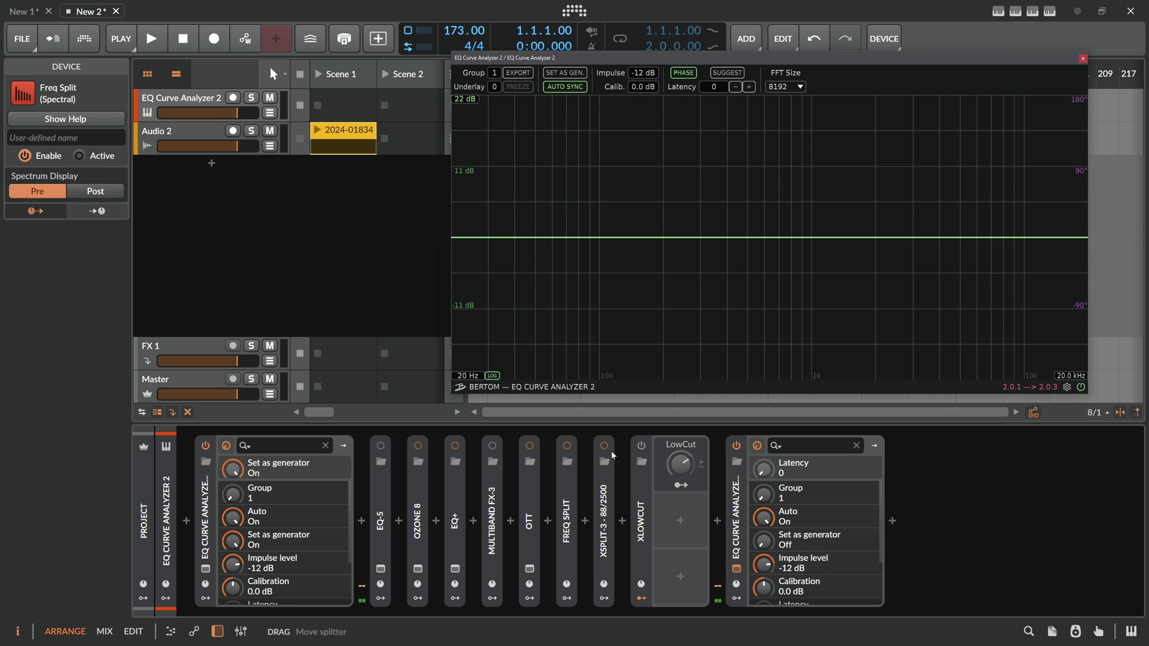
- Expand and activate XSplit-3 - 88/2500 with the analyzer's suggested latency of 859, and check the track's processing latency
double_click(608, 492)
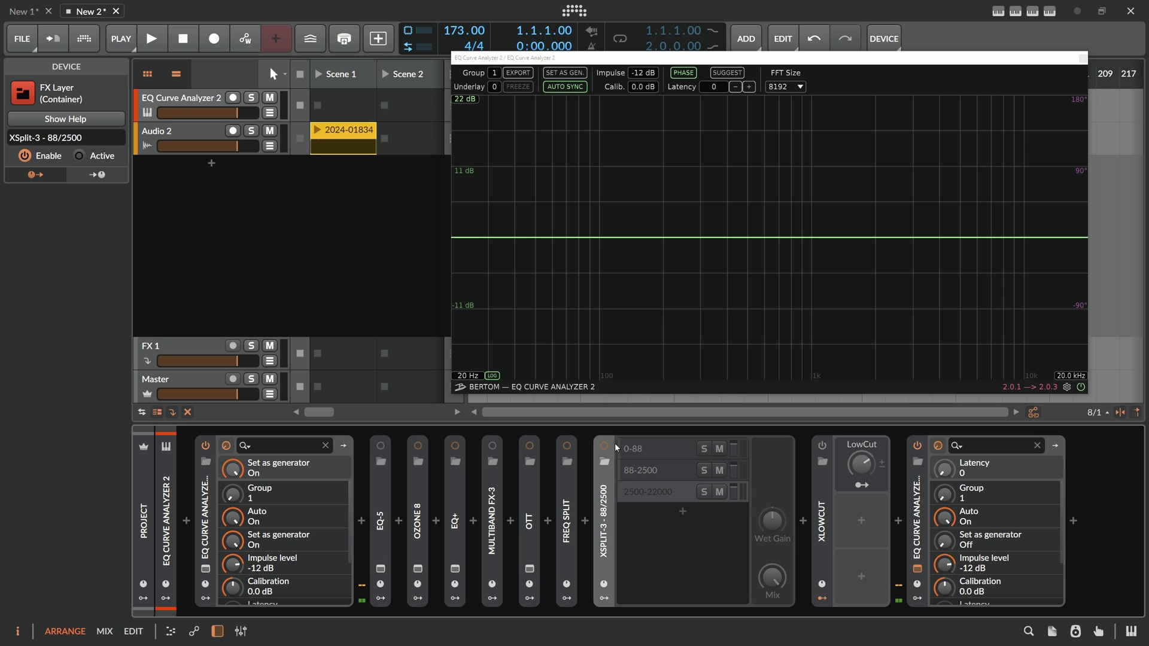
left_click(605, 446)
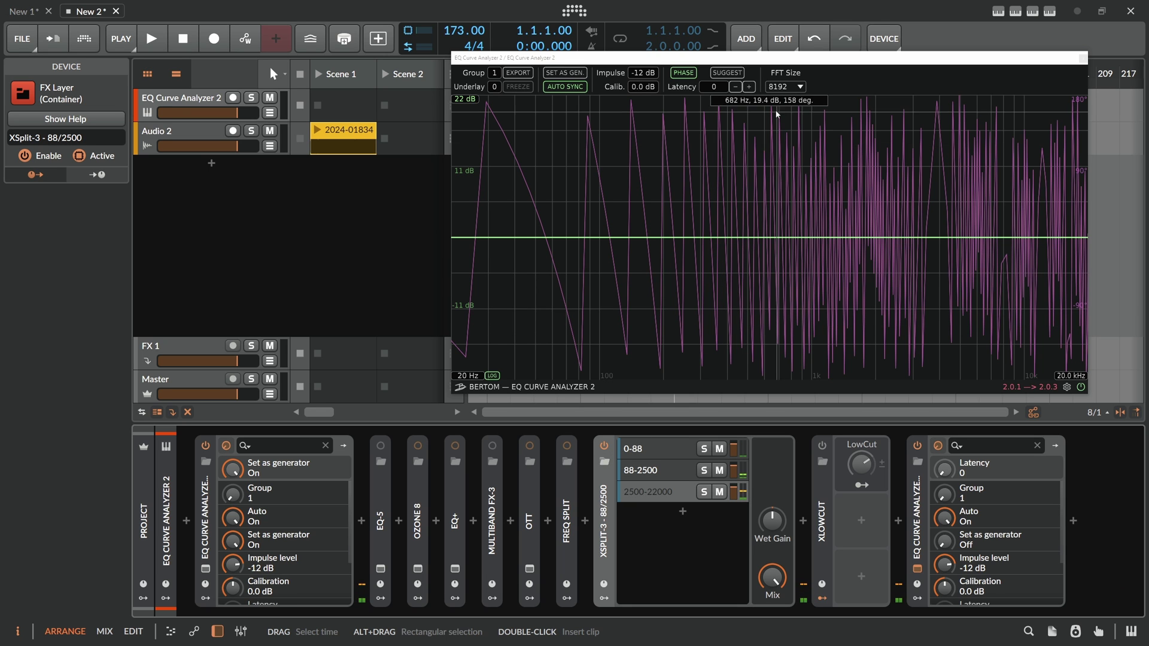
left_click(728, 73)
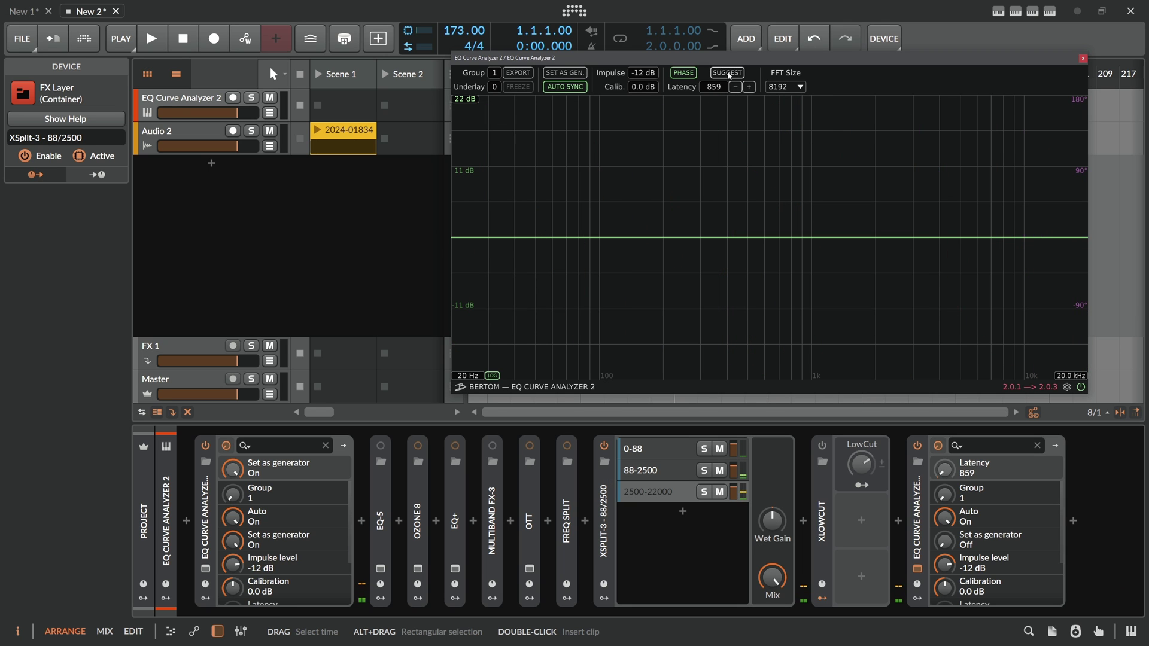
left_click(179, 105)
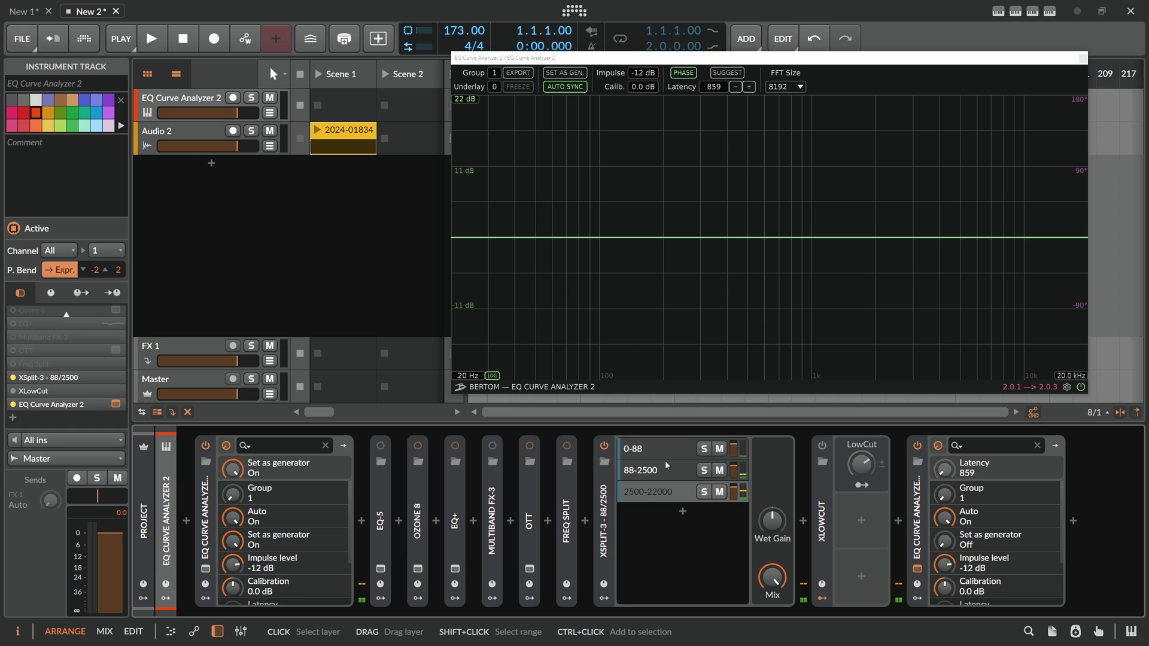
- Set the XSplit-3 layer volumes to -5.3 dB for 0-88, +3.9 dB for 88-2500 and -9.5 dB for 2500-22000
left_click(691, 457)
left_click_drag(741, 455, 741, 522)
left_click_drag(741, 471, 741, 461)
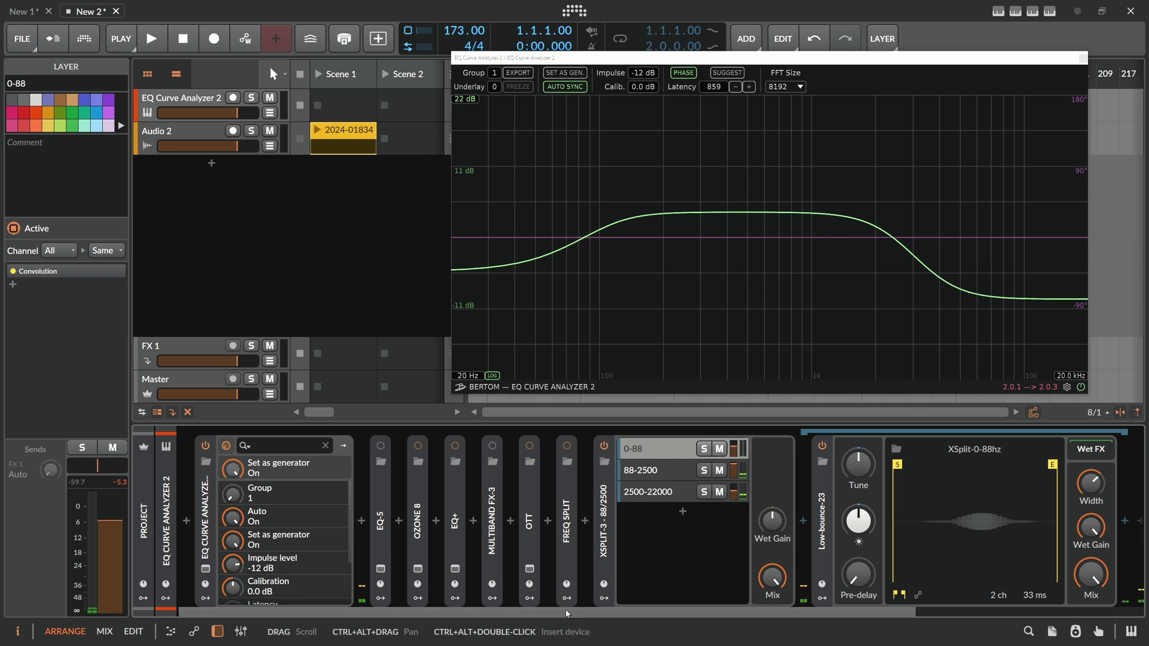
- Examine the Convolution device and its impulse response in each XSplit-3 layer: 0-88, 88-2500 and 2500-22000
left_click_drag(561, 613, 670, 612)
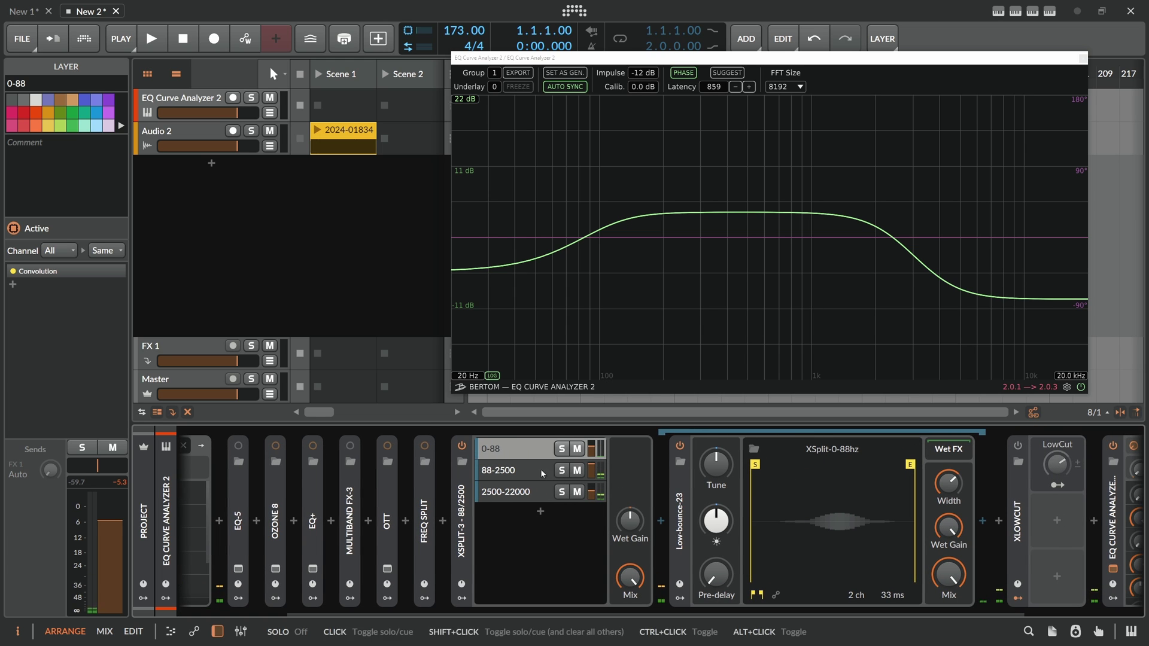
key("Down")
key("Down")
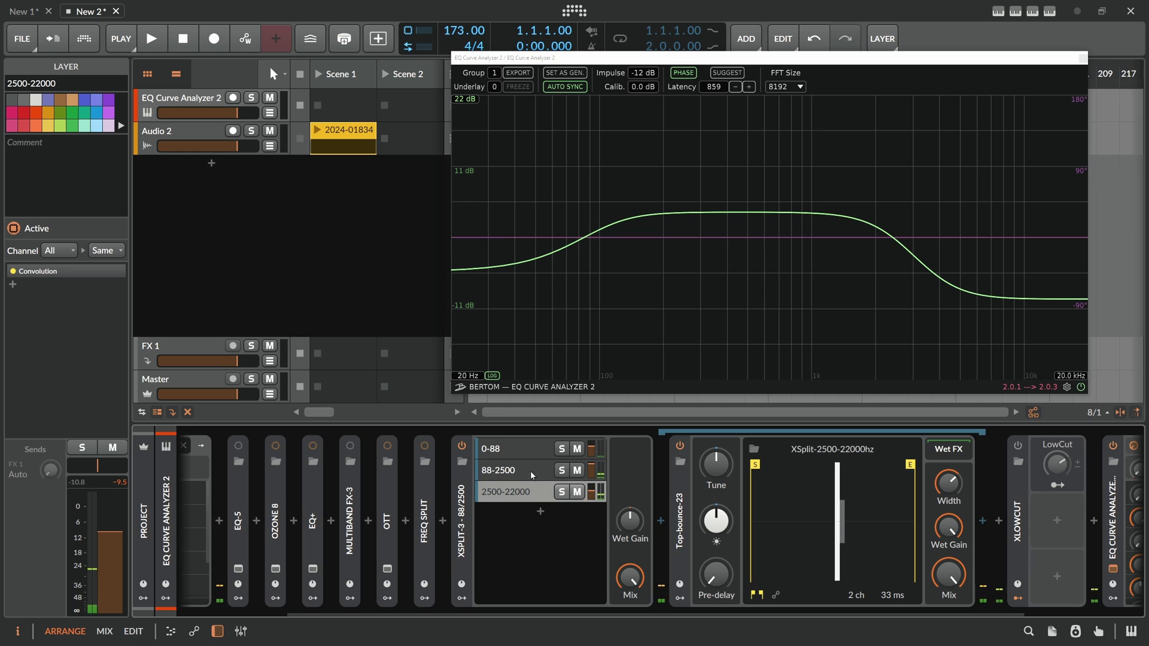
key("Up")
key("Up")
key("Down")
left_click(524, 496)
mouse_move(949, 527)
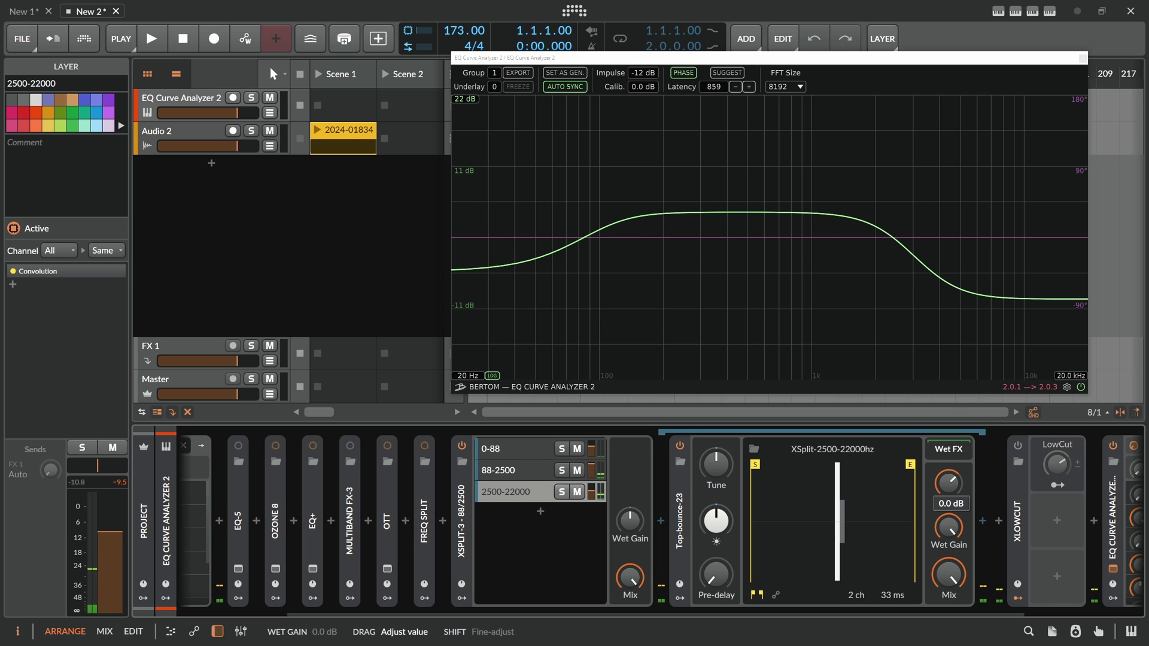
left_click_drag(949, 526, 939, 524)
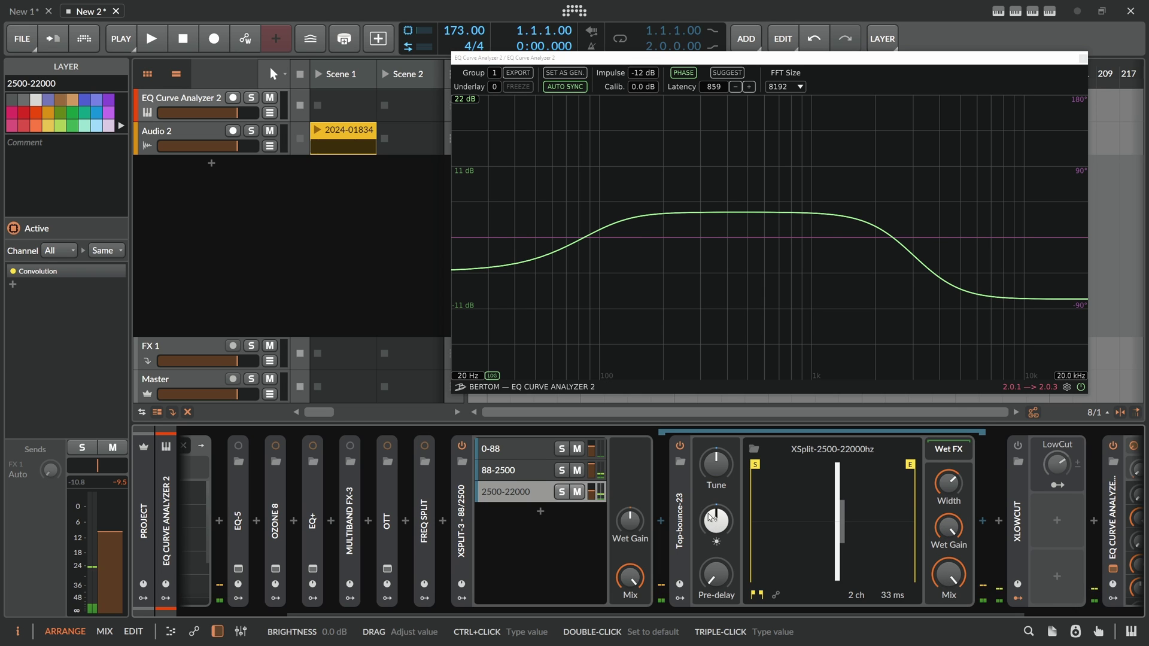
key("Up")
key("Up")
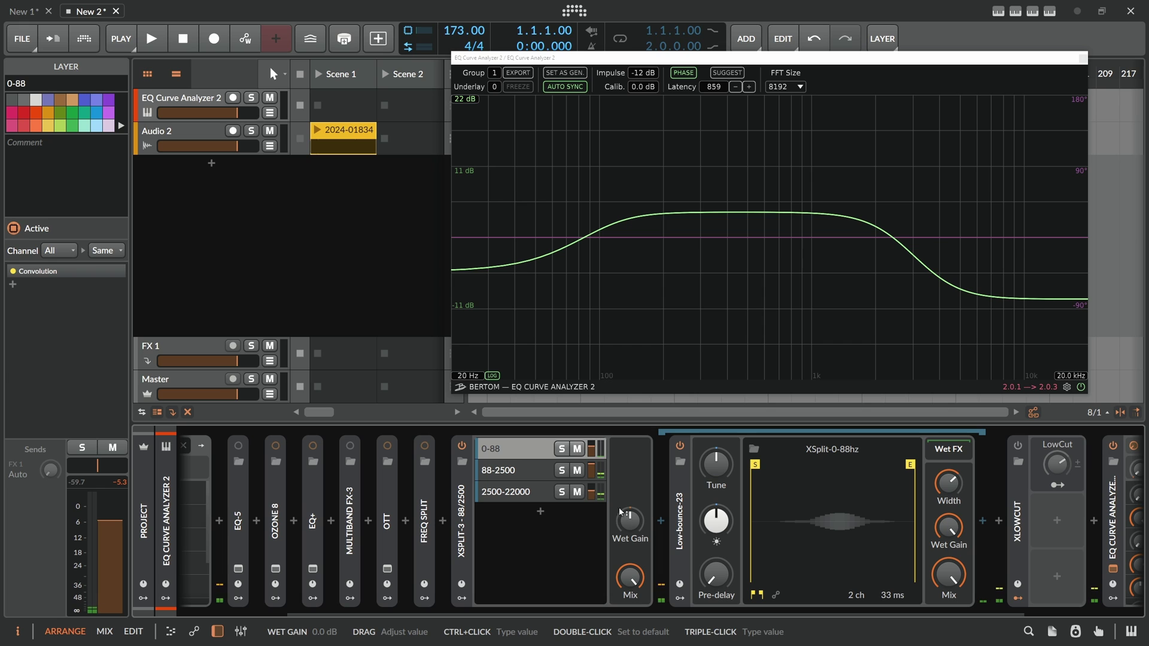
left_click(519, 492)
left_click(519, 473)
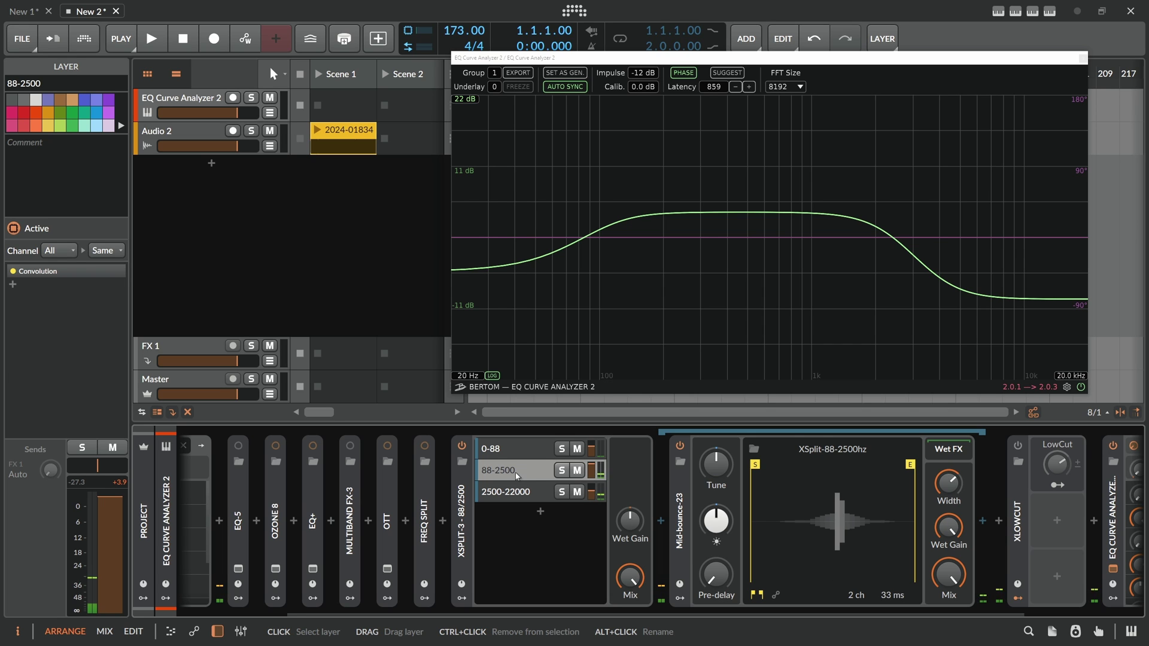
left_click(518, 473)
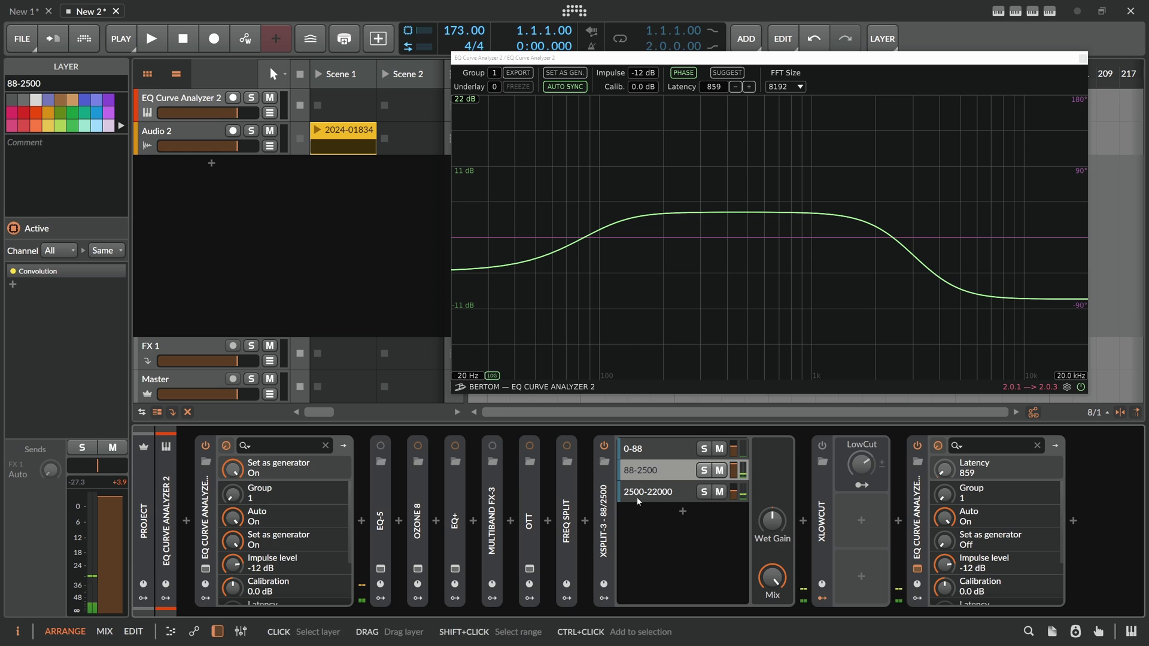
- Replace the XSplit-3 device with the XSplit-5-200-1k-5k-10k preset
left_click(604, 446)
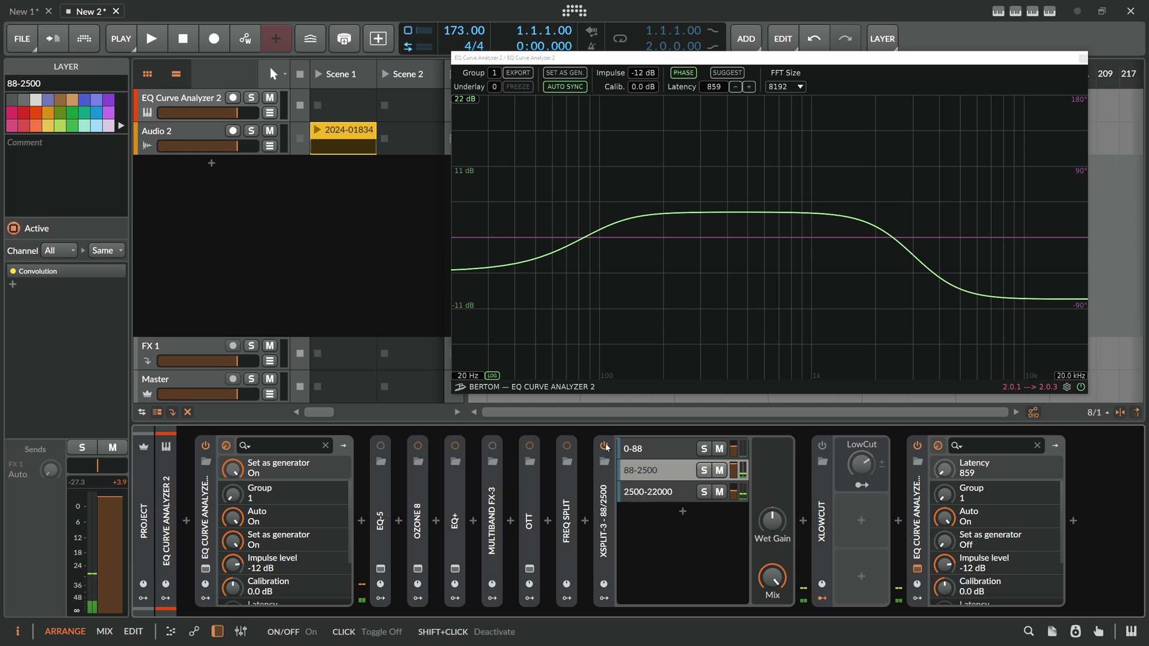
left_click(604, 462)
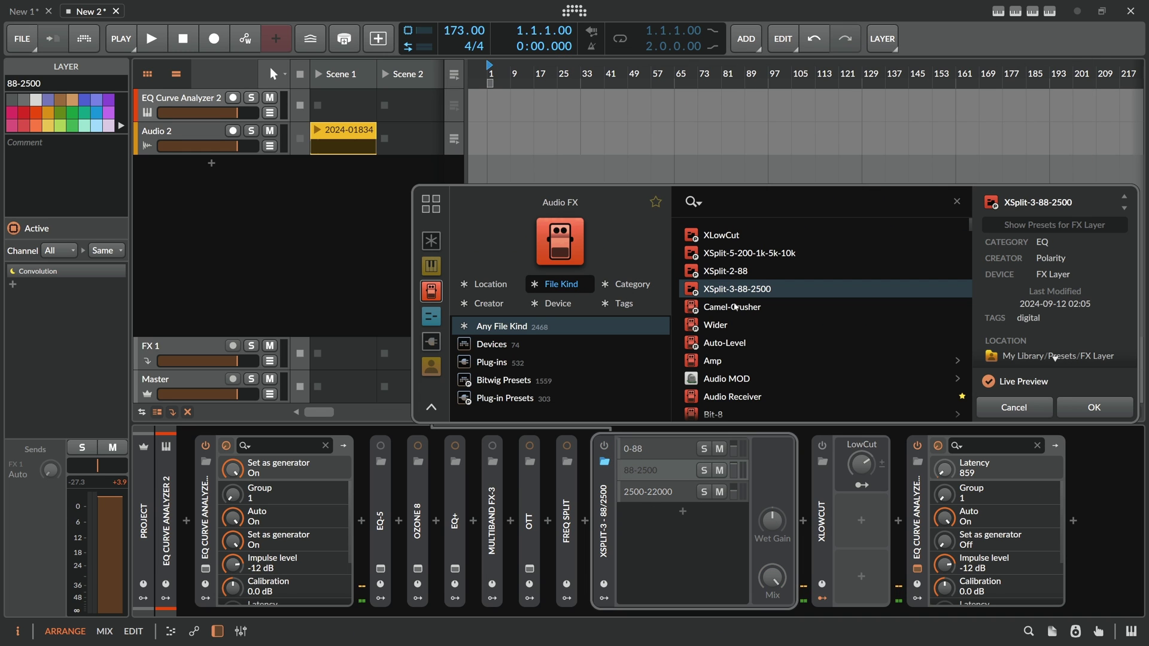
double_click(748, 253)
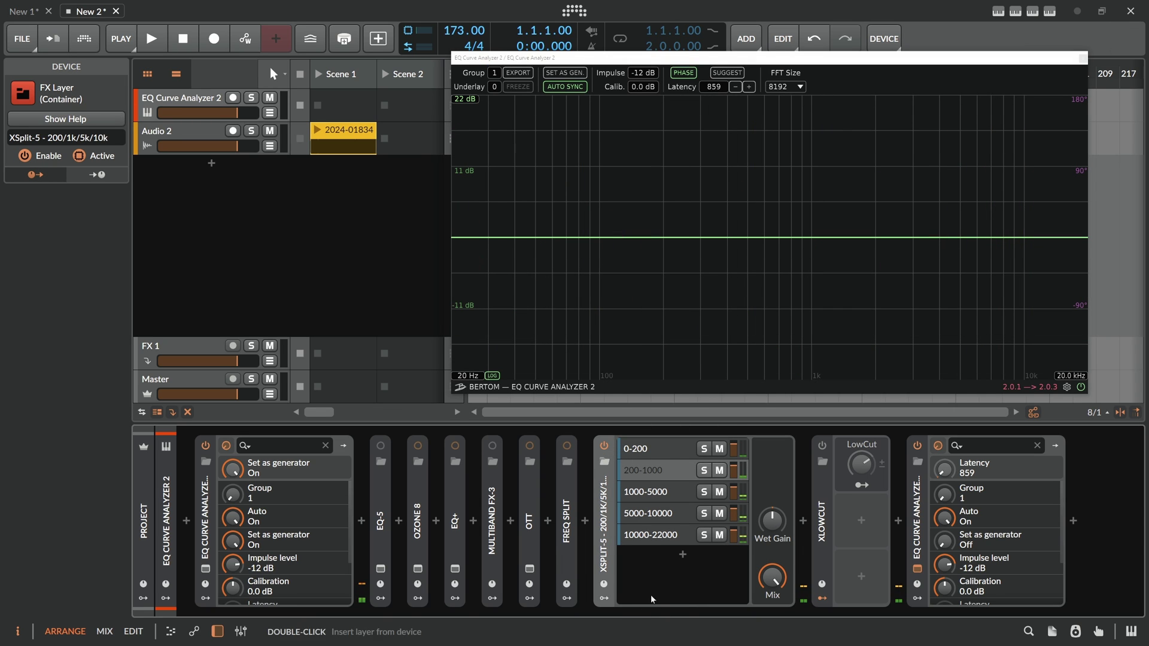
- Vary the XSplit-5 layer volumes to shape the frequency curve, and briefly expand Freq Split for comparison
left_click_drag(730, 446, 731, 425)
left_click_drag(731, 471, 733, 522)
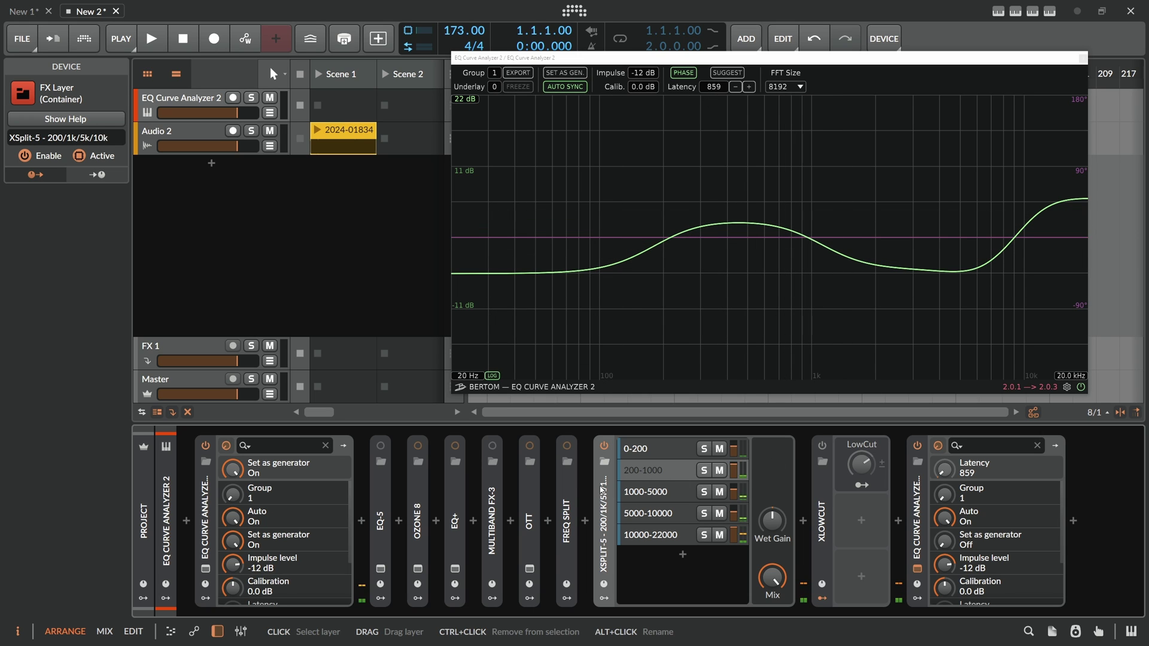
double_click(569, 502)
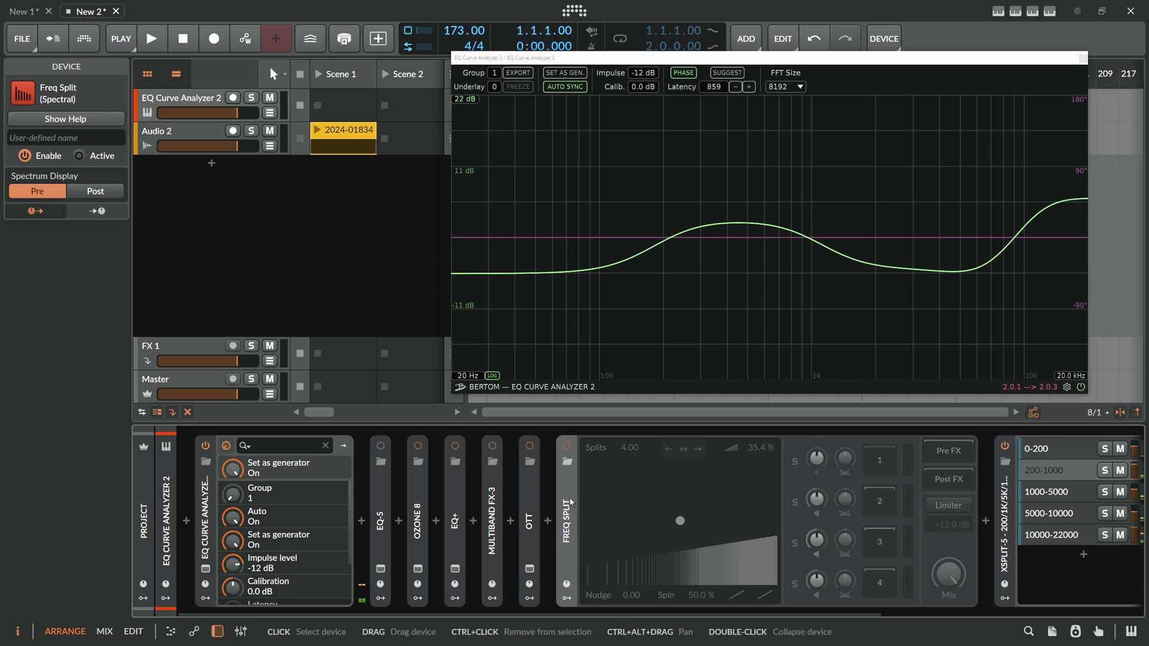
double_click(568, 503)
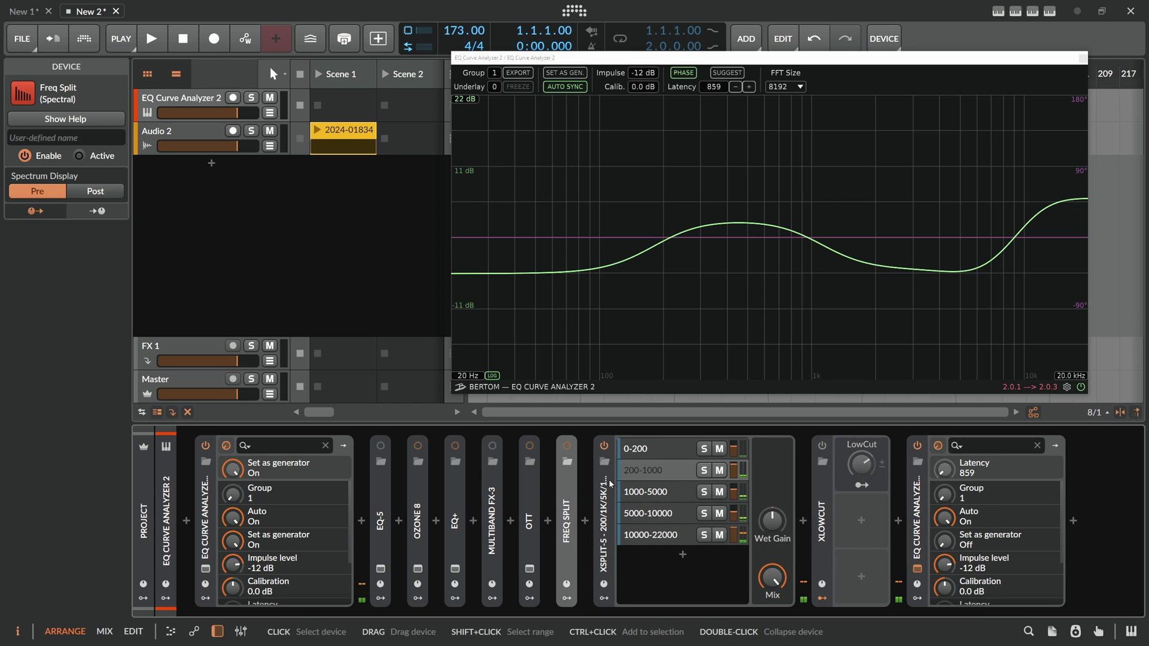
- Switch off XSplit-5, enable XLowCut with an analyzer latency of 1309, and lower LowCut to the XLowCut-80 layer
left_click(604, 447)
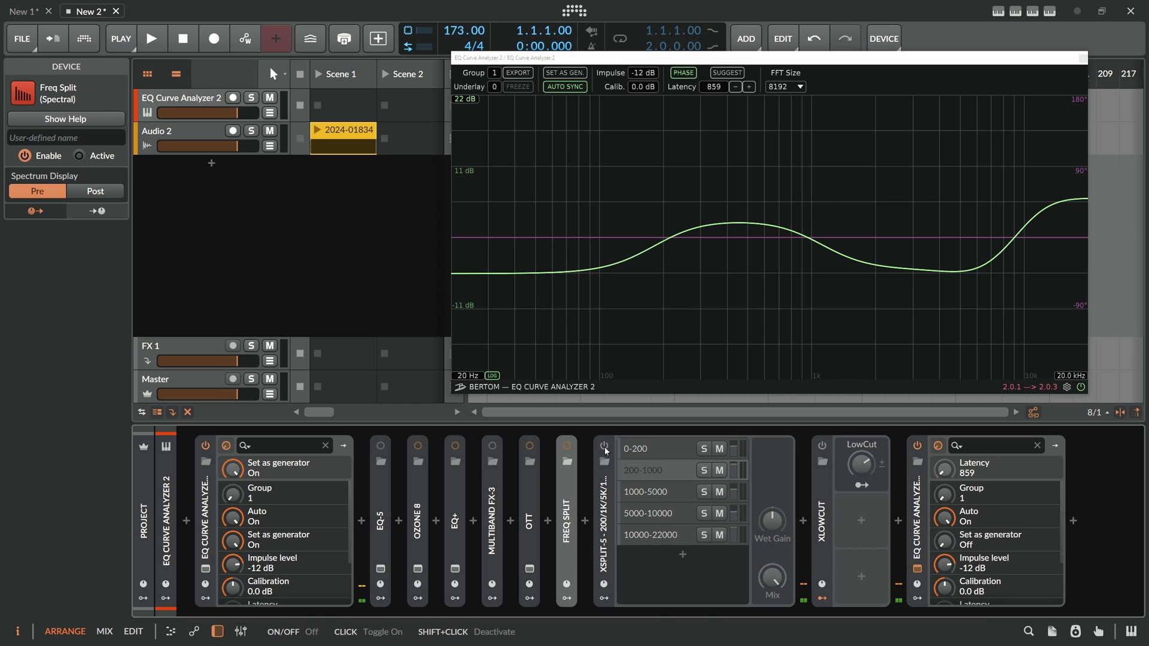
left_click(823, 446)
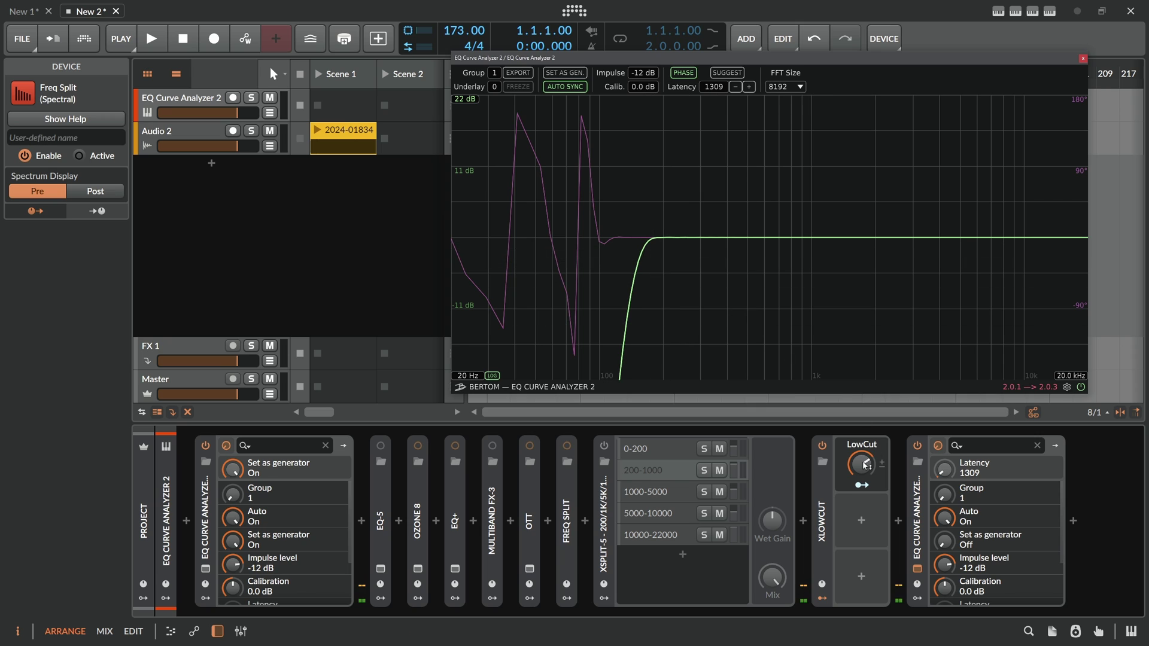
left_click_drag(860, 464, 832, 463)
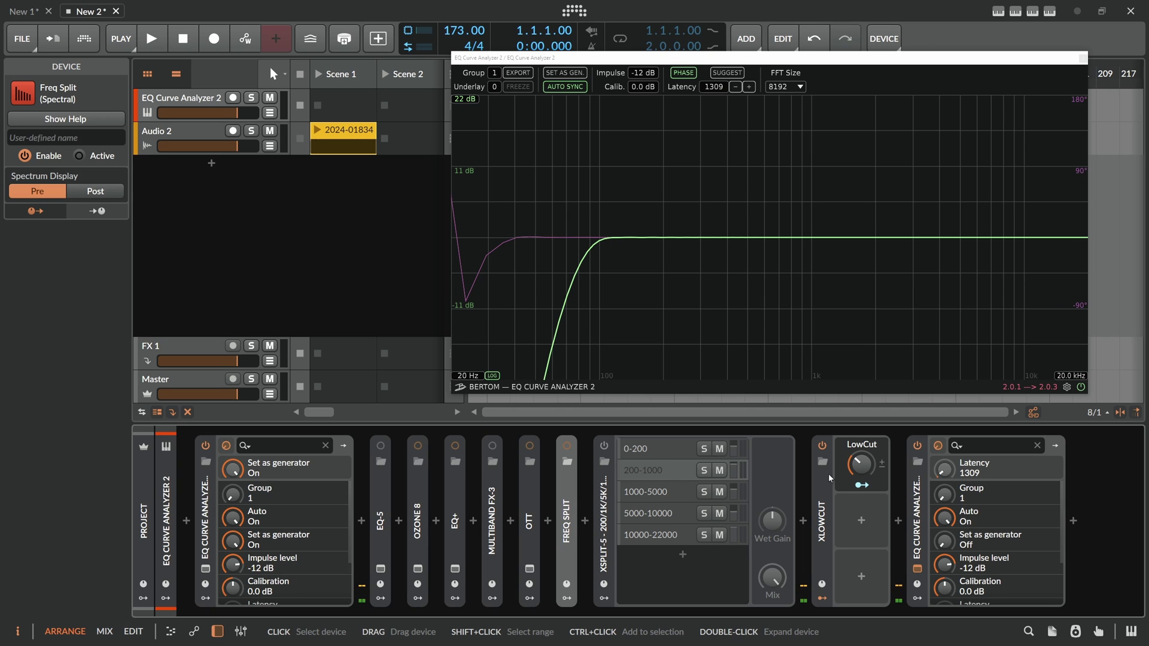
- Expand XLowCut and select its XLowCut-30 layer to inspect the Convolution device inside
double_click(821, 502)
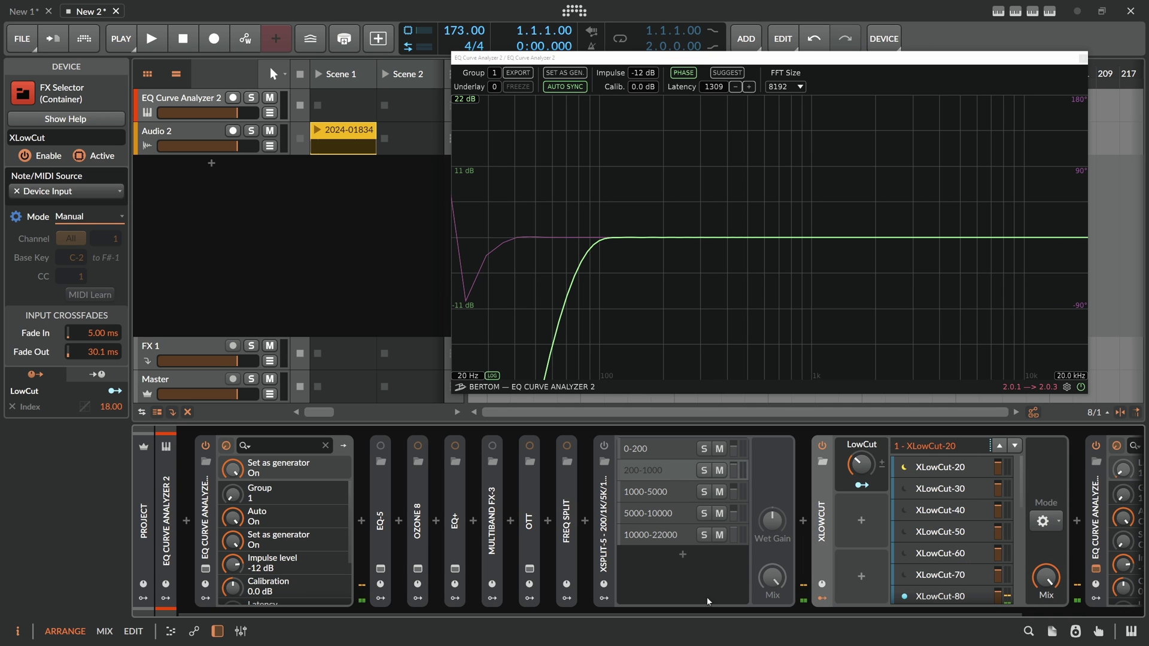
scroll(894, 540, "down", 3)
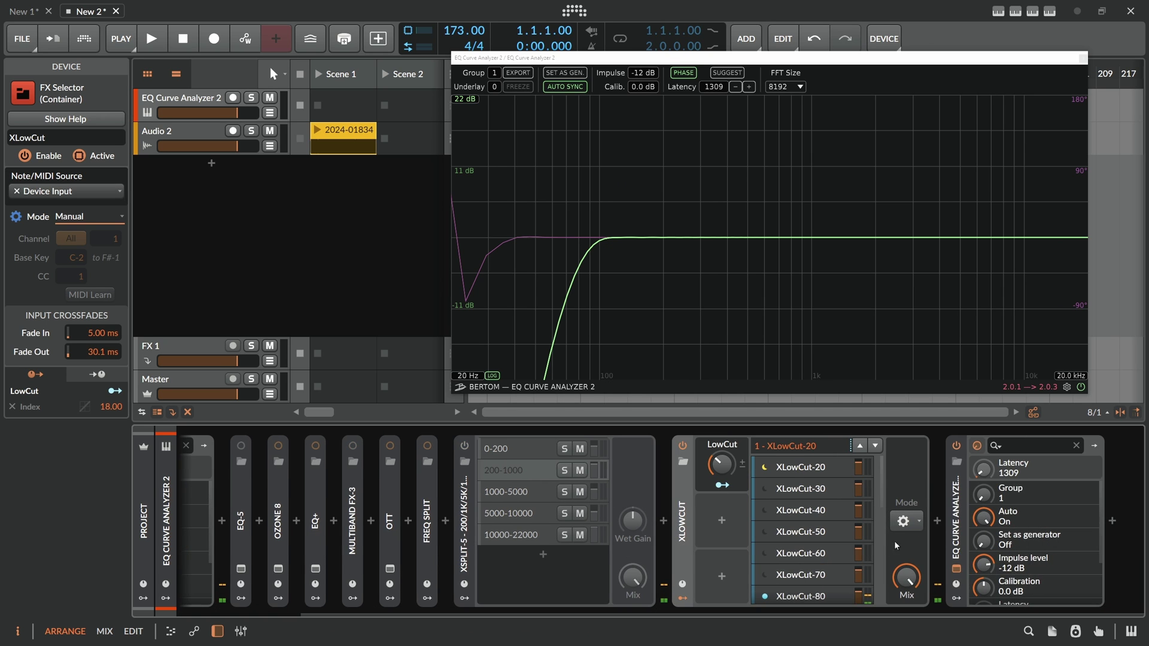
left_click(827, 490)
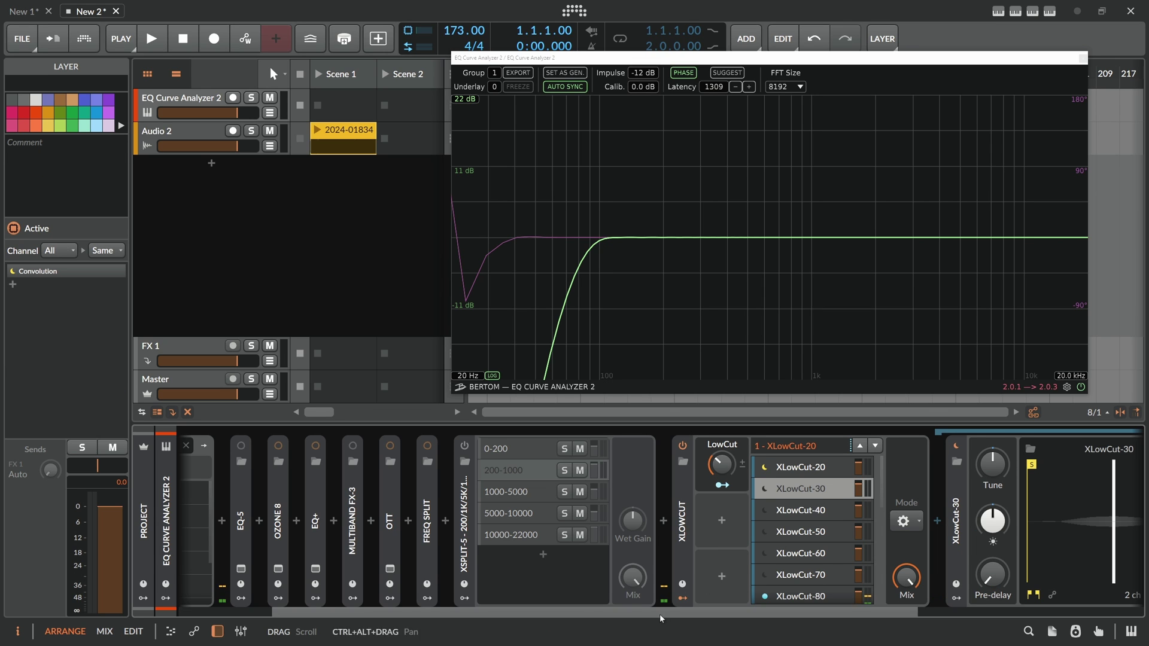
- Examine the Convolution impulse responses inside the XLowCut layers, from XLowCut-30 up through XLowCut-200
left_click_drag(660, 614, 797, 602)
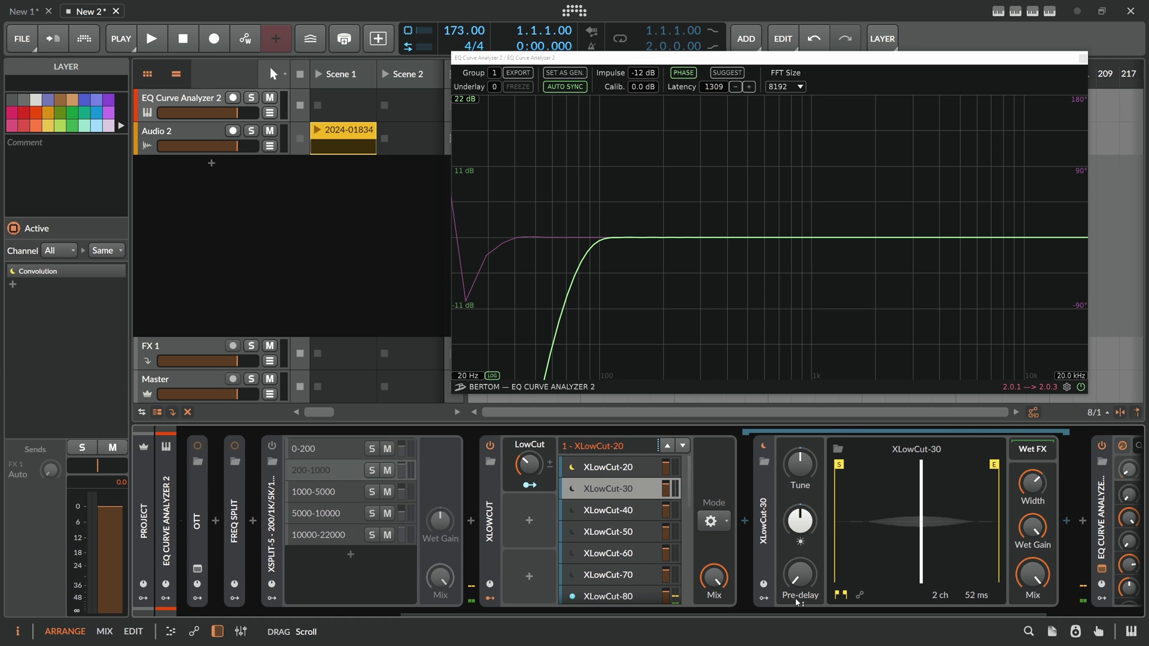
left_click(632, 510)
left_click(628, 531)
scroll(626, 550, "down", 1)
left_click(622, 518)
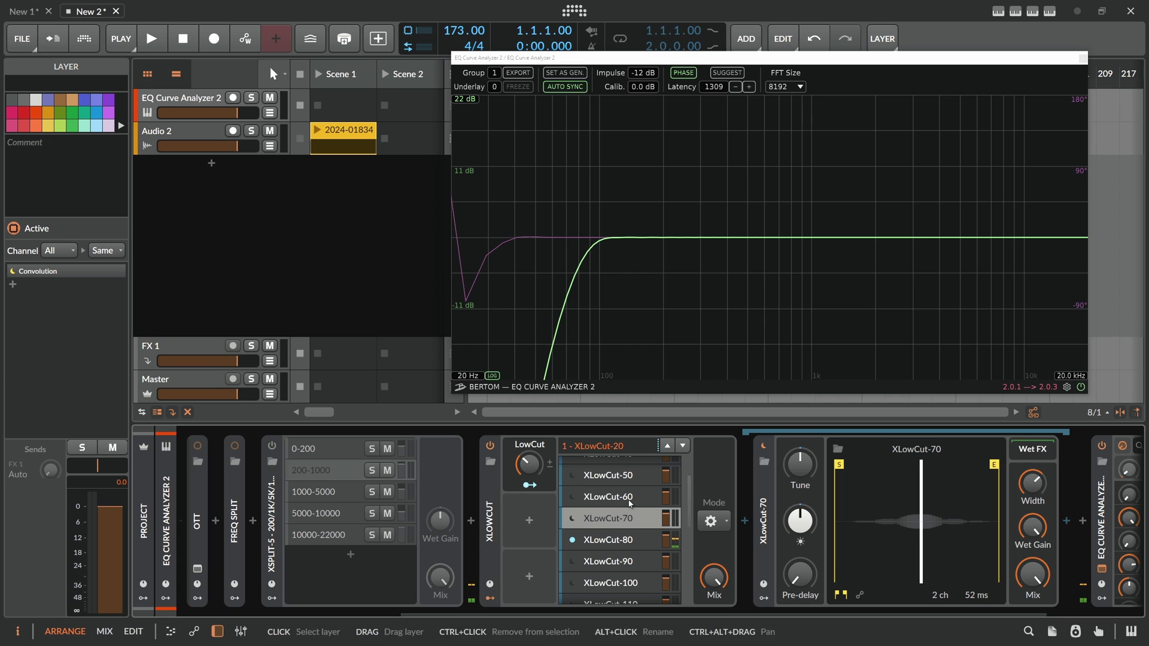
left_click(626, 540)
scroll(626, 545, "down", 1)
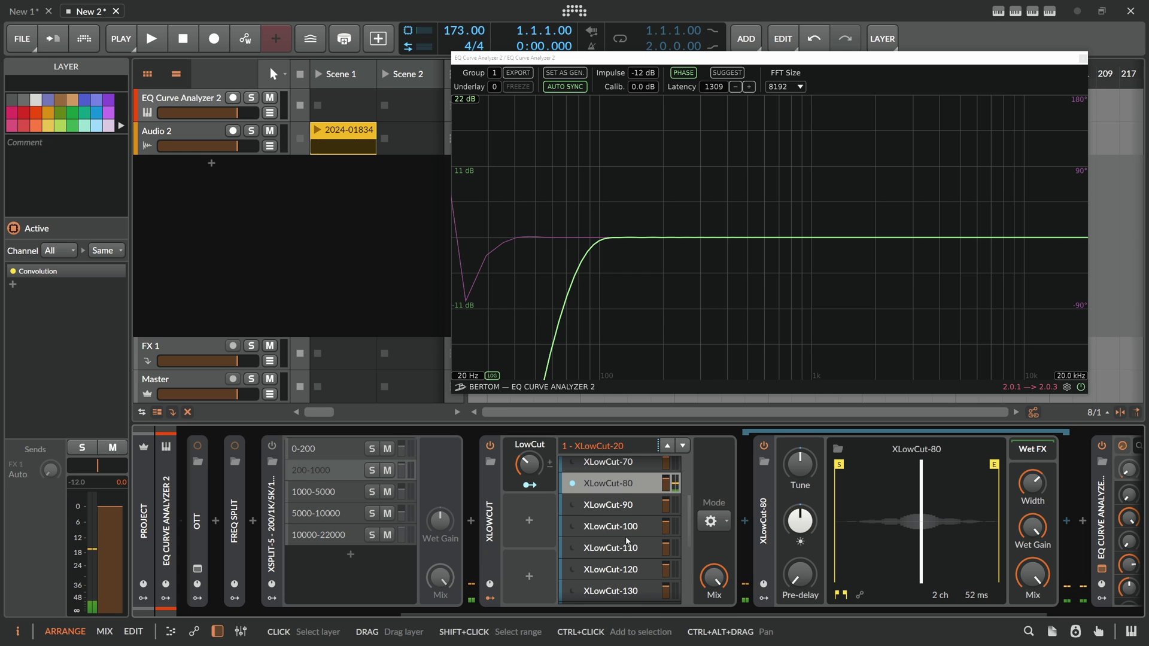
left_click(624, 526)
left_click(623, 547)
left_click(623, 569)
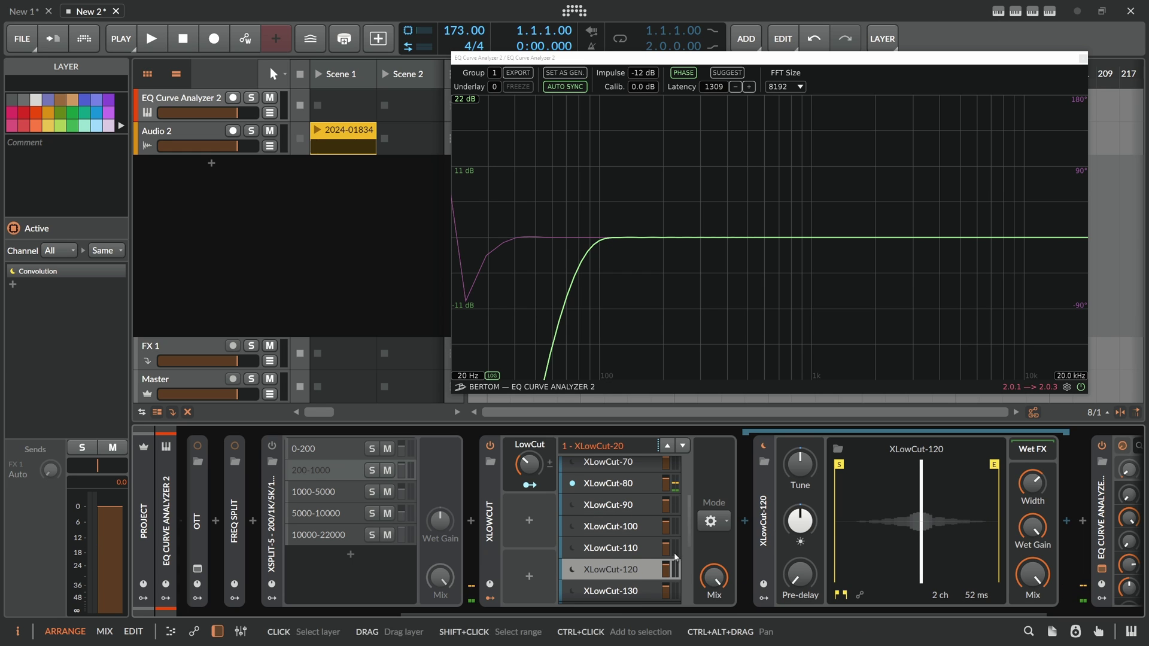
scroll(617, 565, "down", 3)
left_click(615, 576)
left_click(614, 562)
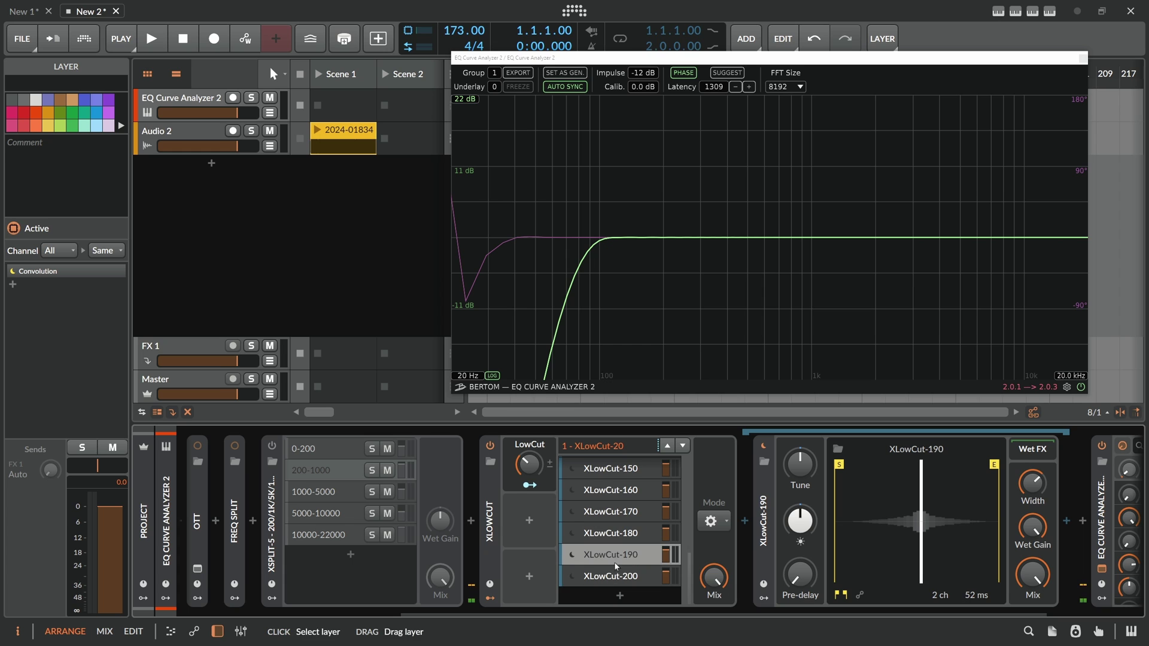
left_click(617, 532)
scroll(616, 535, "up", 5)
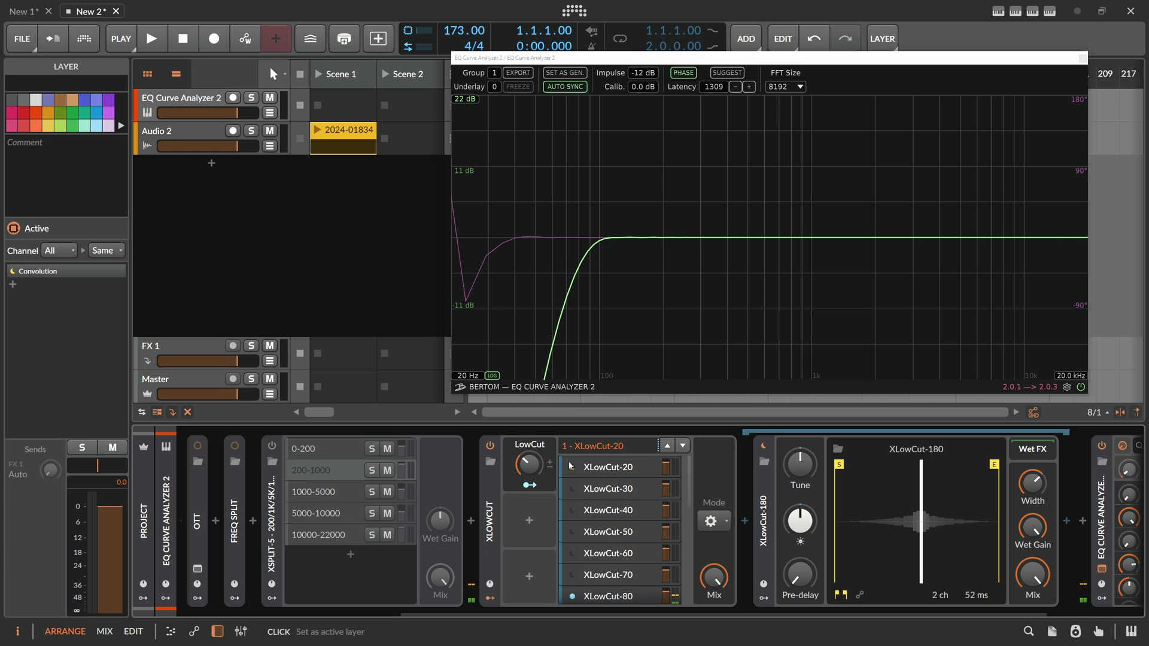
- Sweep XLowCut's LowCut knob across the lower layers, bring it down to 0.00 %, and select the XLowCut-20 layer
mouse_move(529, 464)
left_mouse_down()
mouse_move(529, 452)
mouse_move(529, 490)
mouse_move(529, 473)
left_mouse_up()
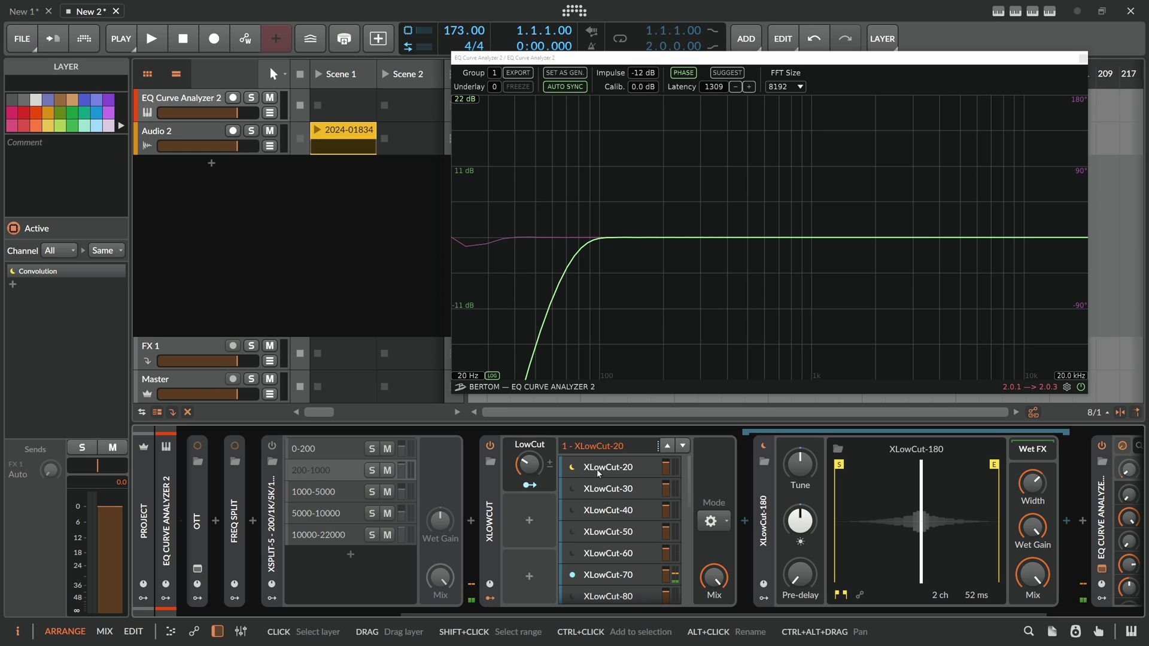
left_click(597, 469)
left_click(598, 488)
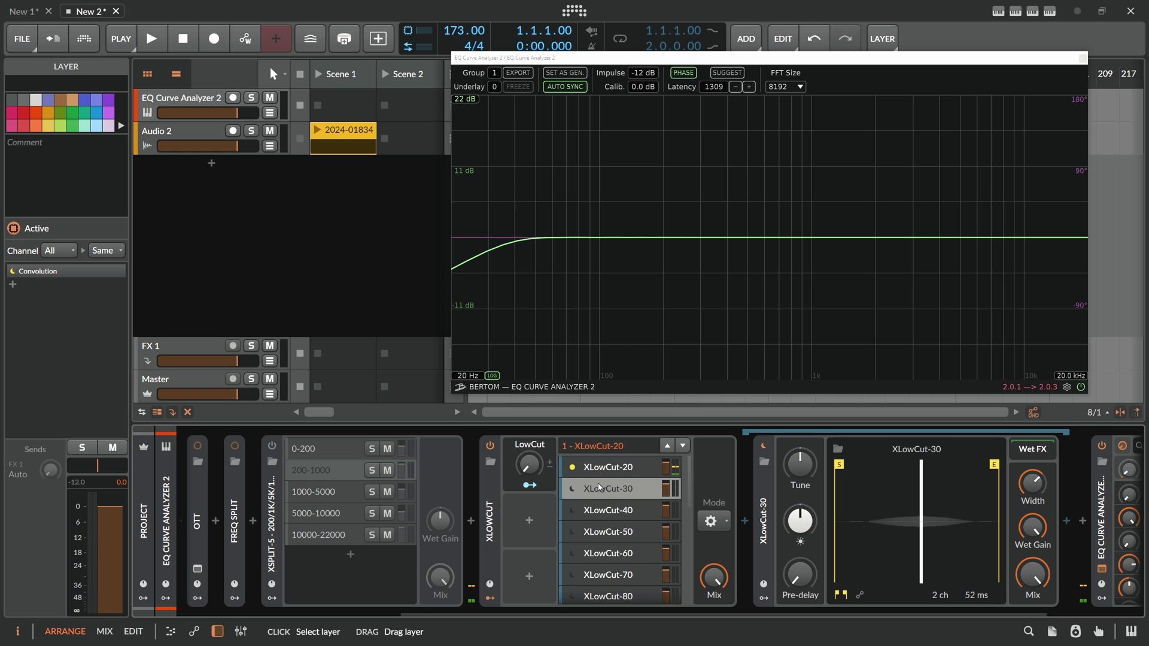
mouse_move(528, 465)
left_mouse_down()
mouse_move(528, 485)
mouse_move(529, 461)
left_mouse_up()
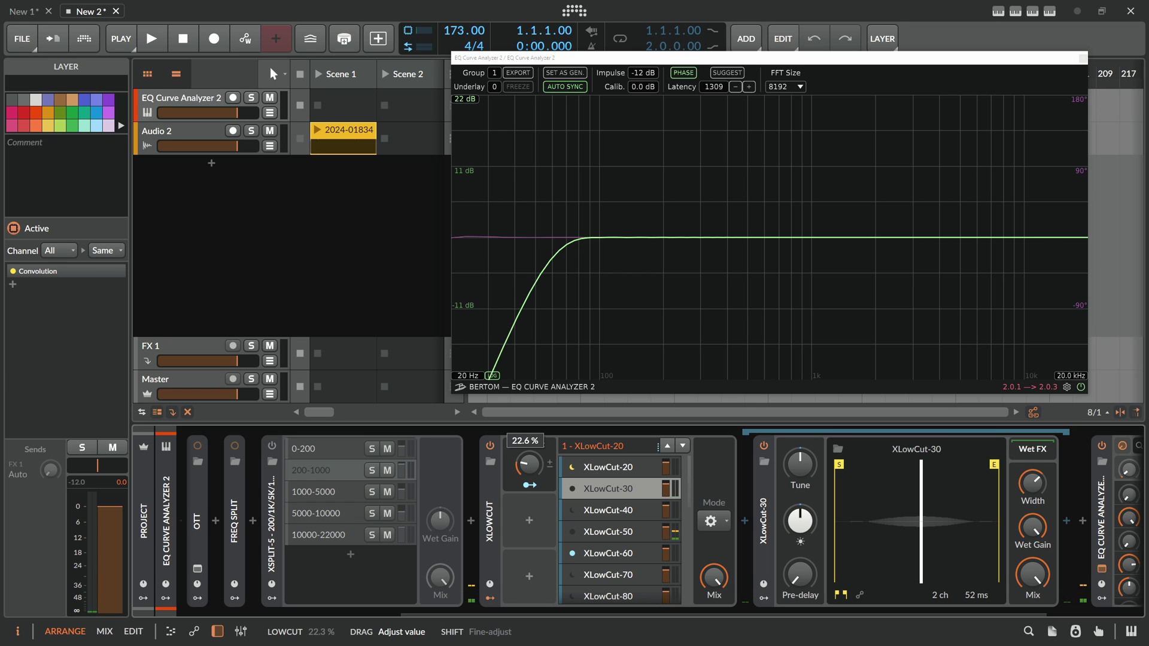
left_click_drag(528, 464, 532, 467)
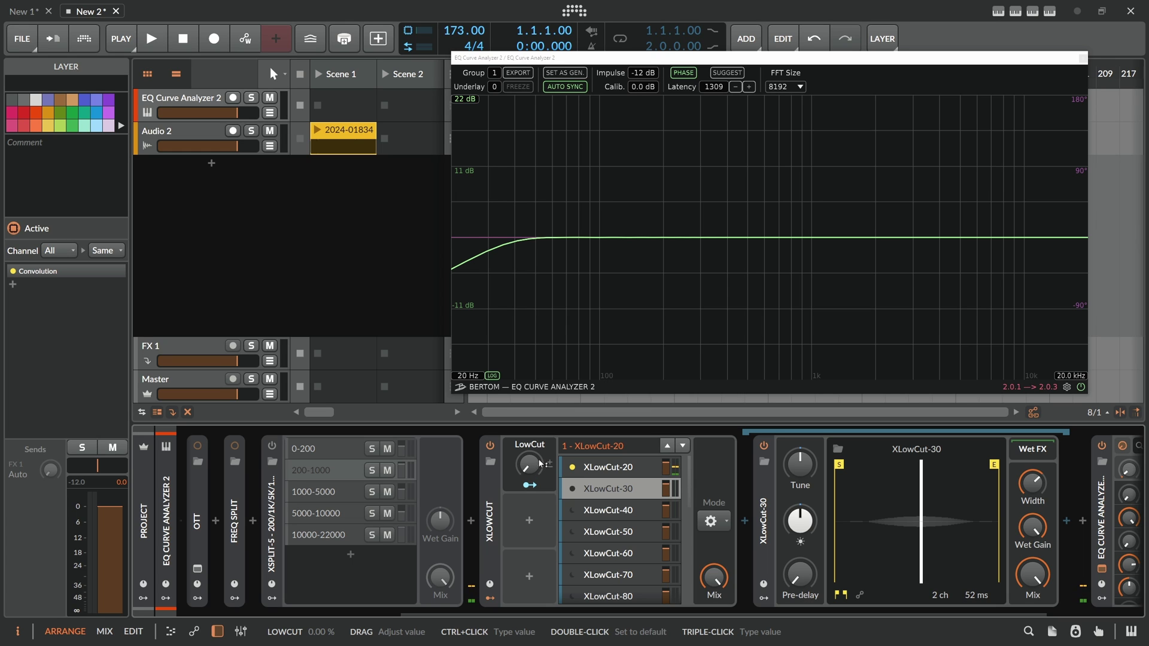
left_click(616, 468)
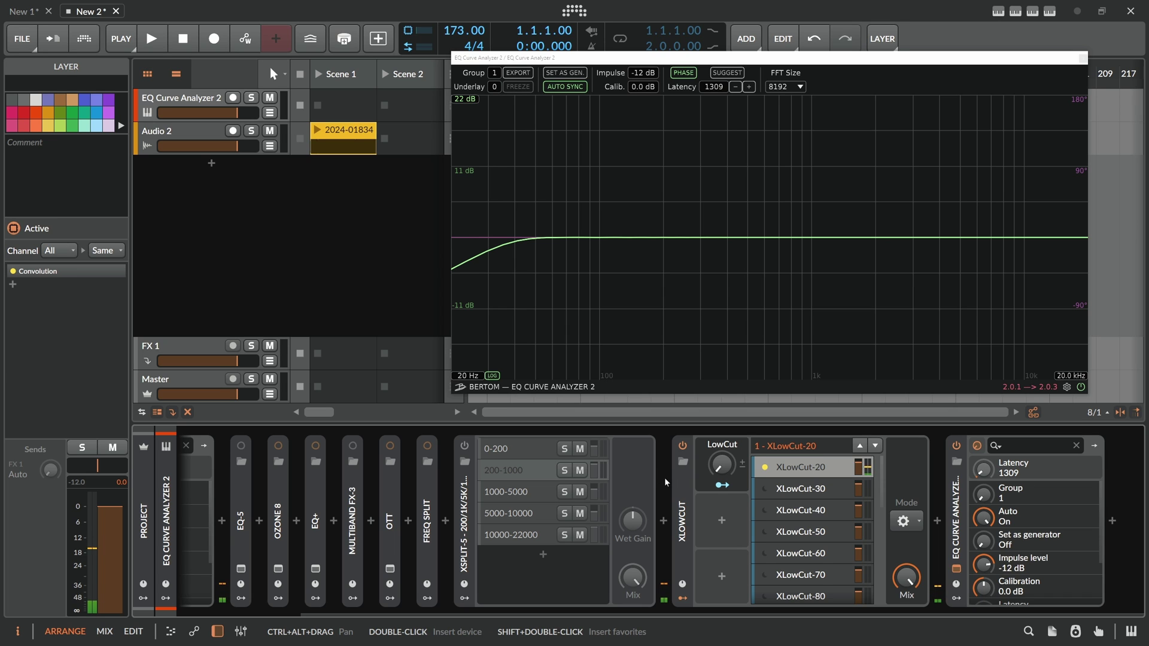
- Enable XSplit-5 ahead of XLowCut and apply the analyzer's suggested latency of 2168
left_click(682, 487)
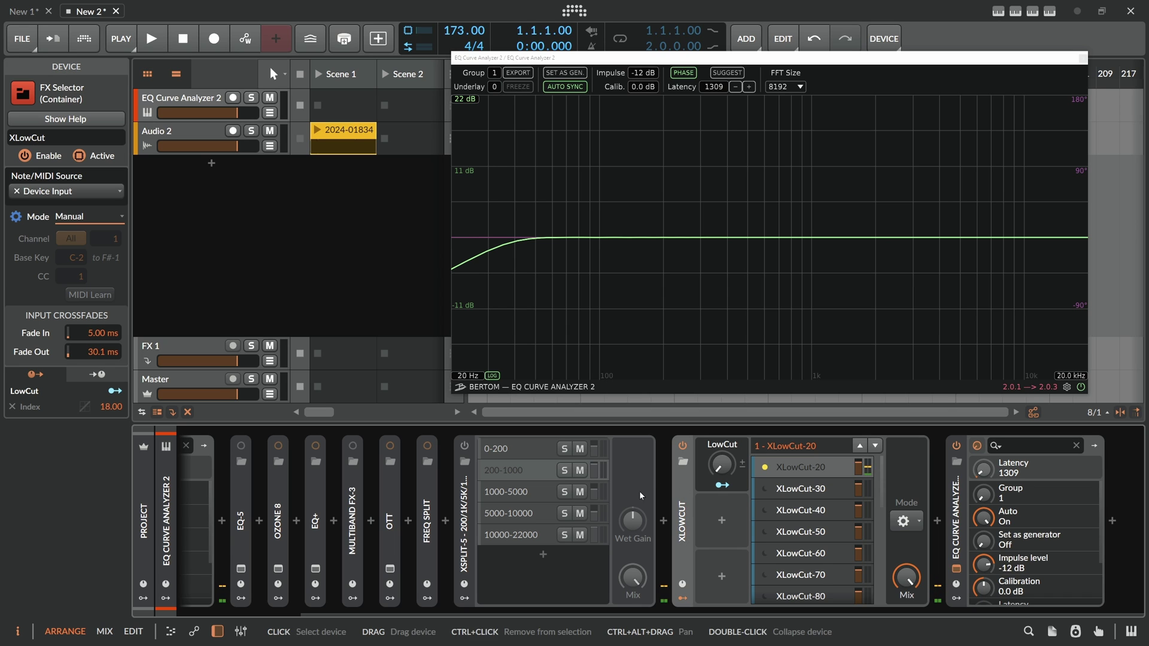
left_click(465, 447)
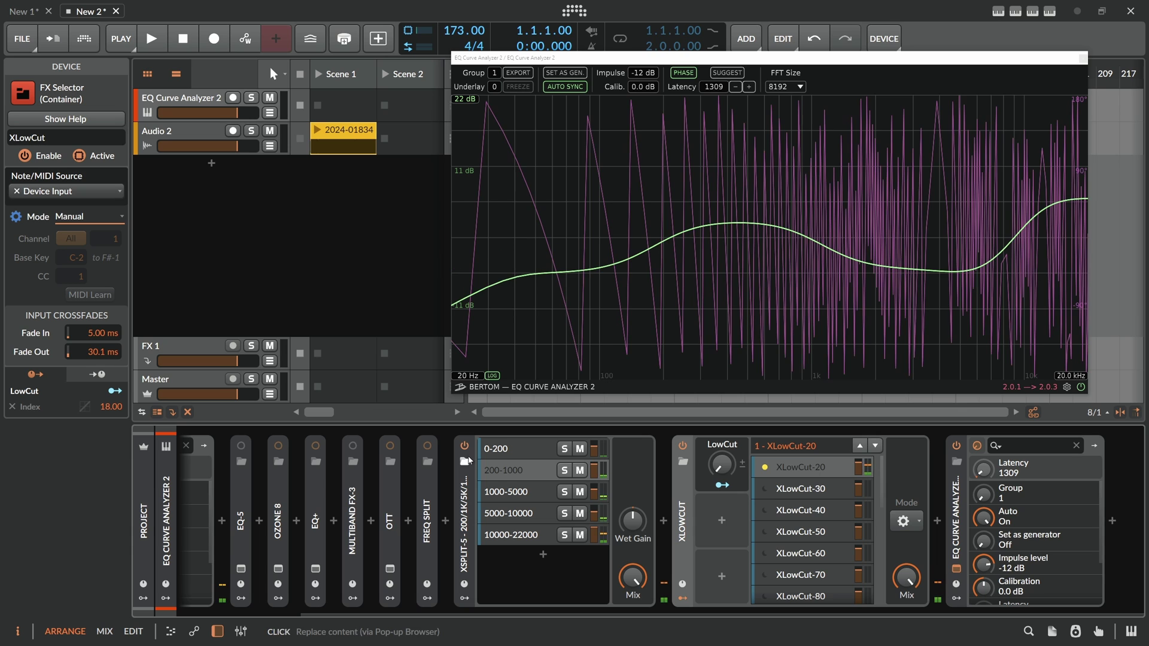
left_click(738, 73)
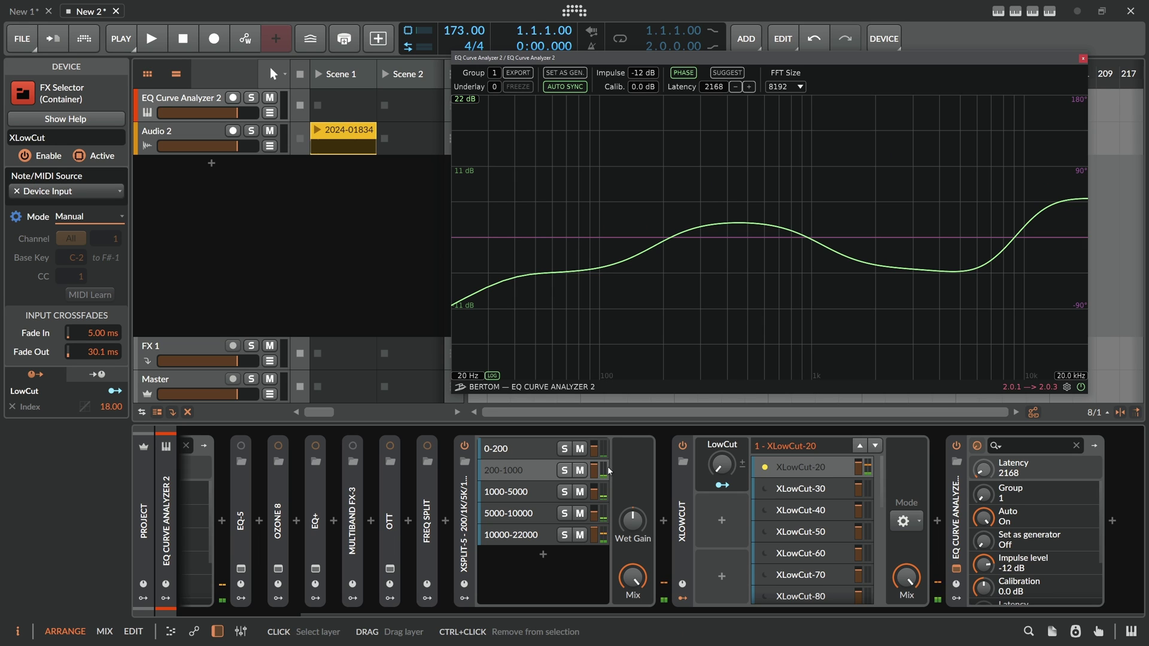
- Examine the Convolution impulses inside XSplit-5's 0-200, 200-1000, 1000-5000 and 5000-10000 layers
left_click(526, 448)
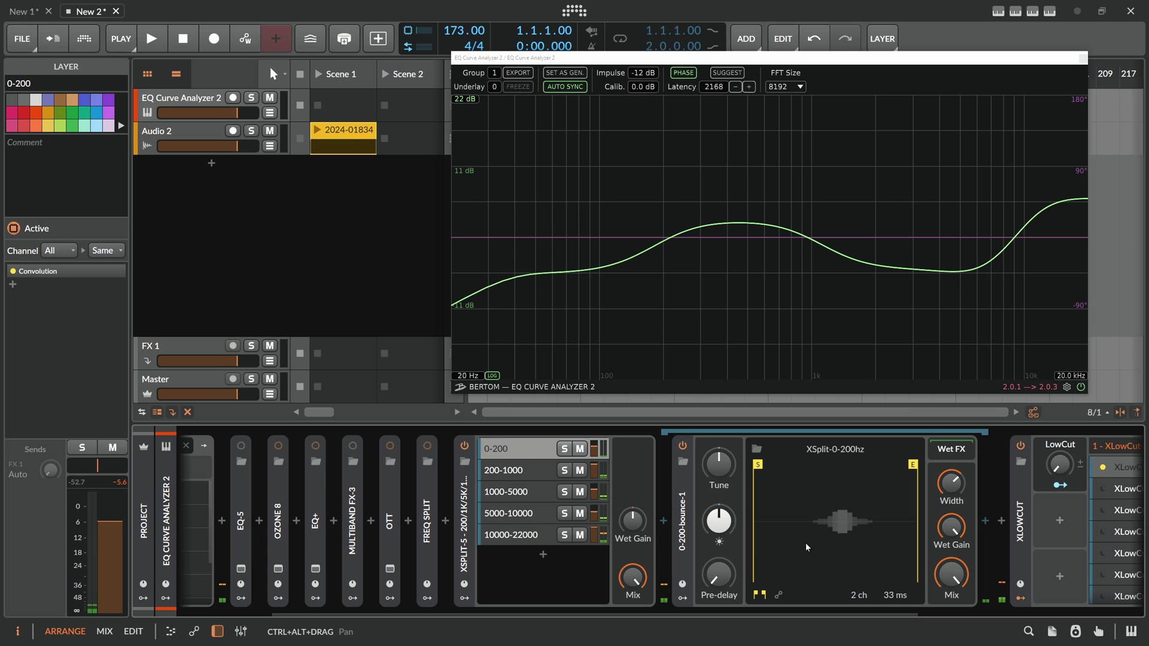
left_click(520, 471)
left_click(520, 492)
left_click(521, 514)
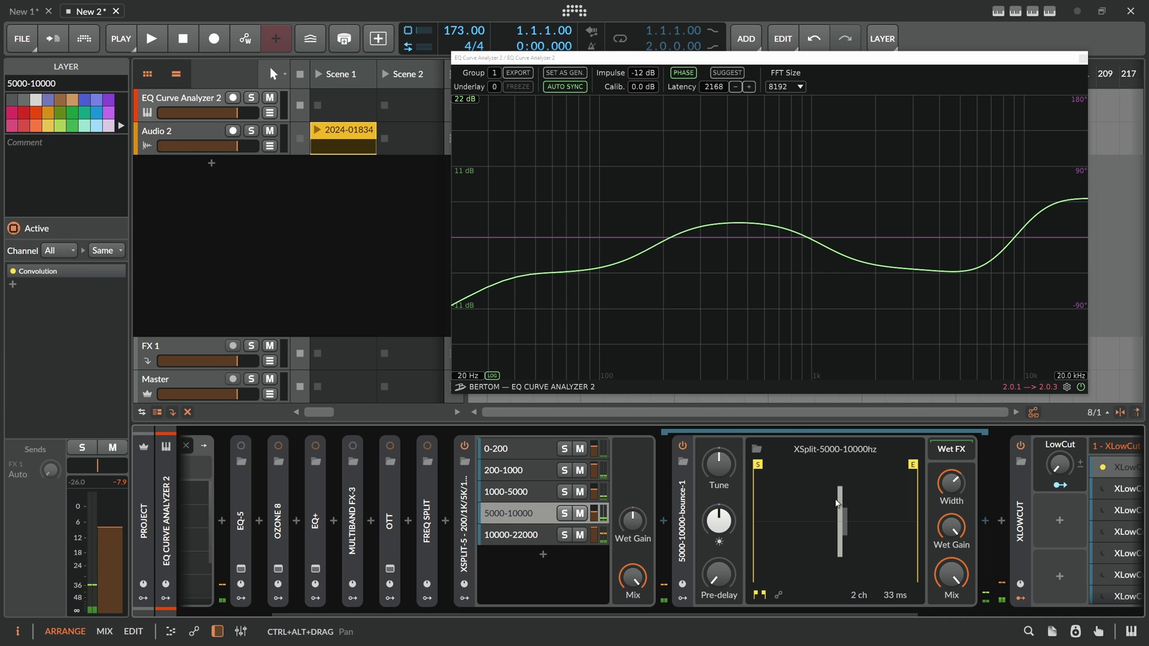
left_click(546, 495)
left_click(543, 470)
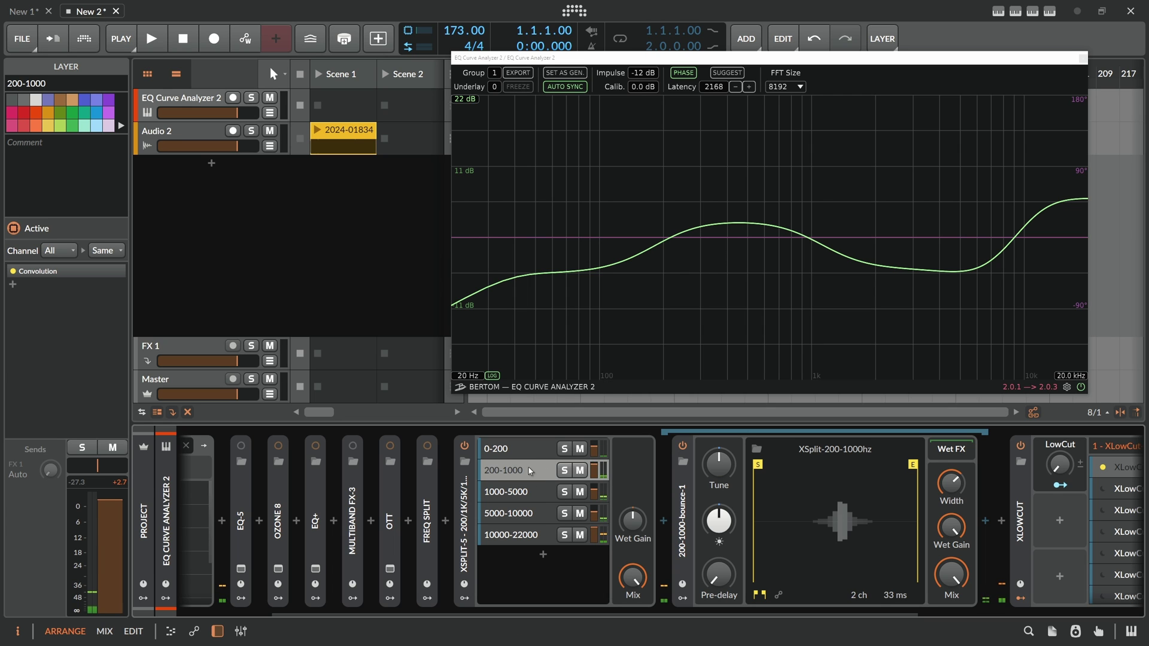
left_click(552, 494)
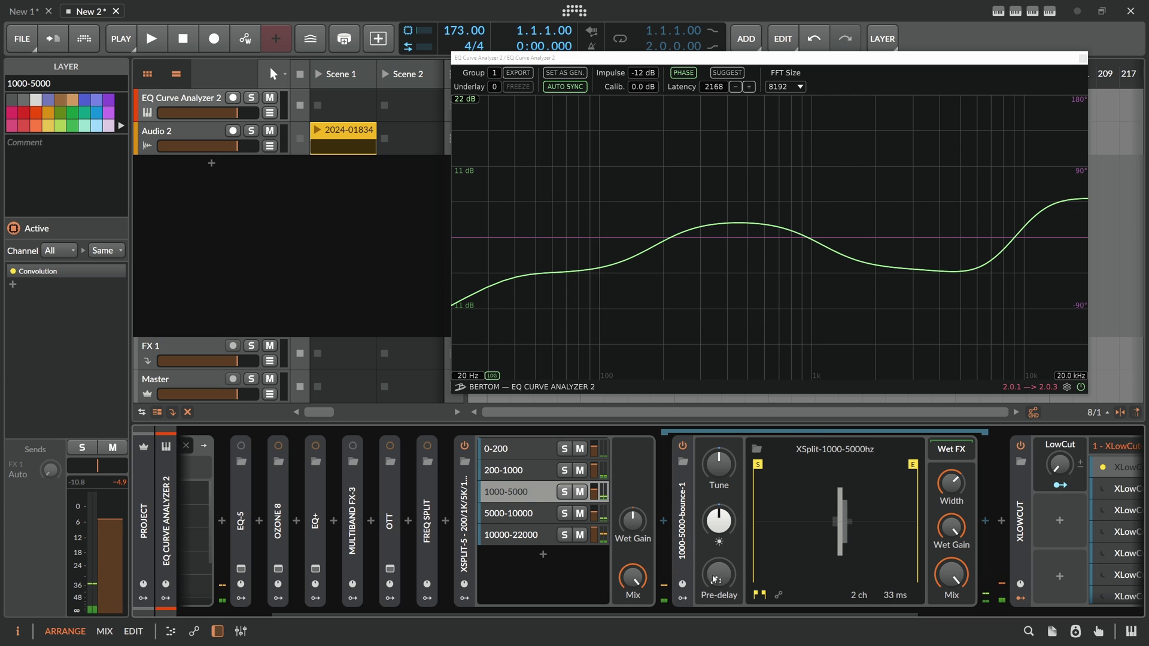
- Try the 1000-5000 layer's Convolution controls and return that layer's volume to 0.0 dB
mouse_move(719, 573)
left_mouse_down()
mouse_move(719, 594)
mouse_move(716, 583)
left_mouse_up()
left_click(719, 520)
left_click_drag(719, 520, 718, 510)
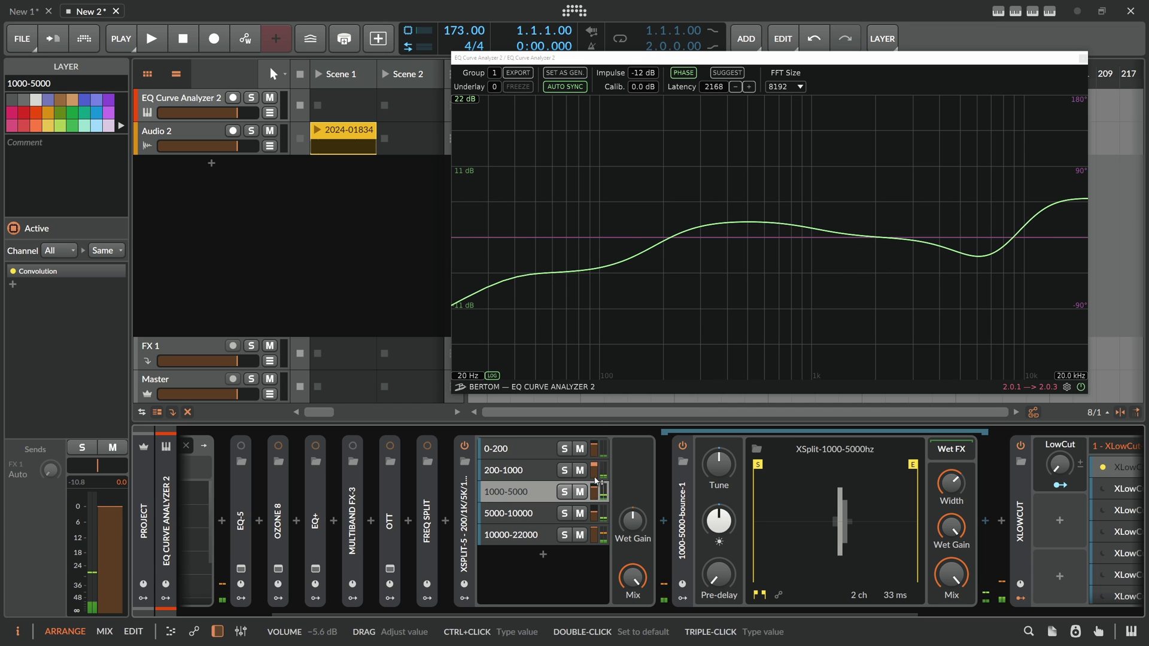
- Replace the XSplit-5 device with the XSplit-3-88-2500 preset, previewing XSplit-2-88 on the way
left_click(464, 461)
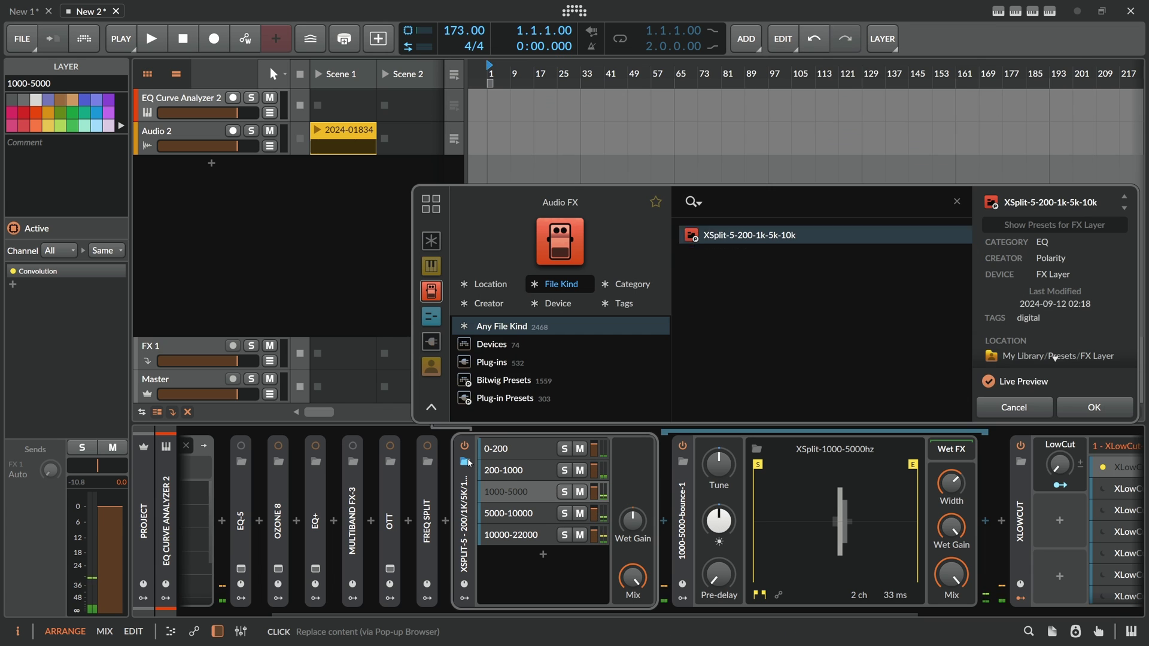
left_click(732, 276)
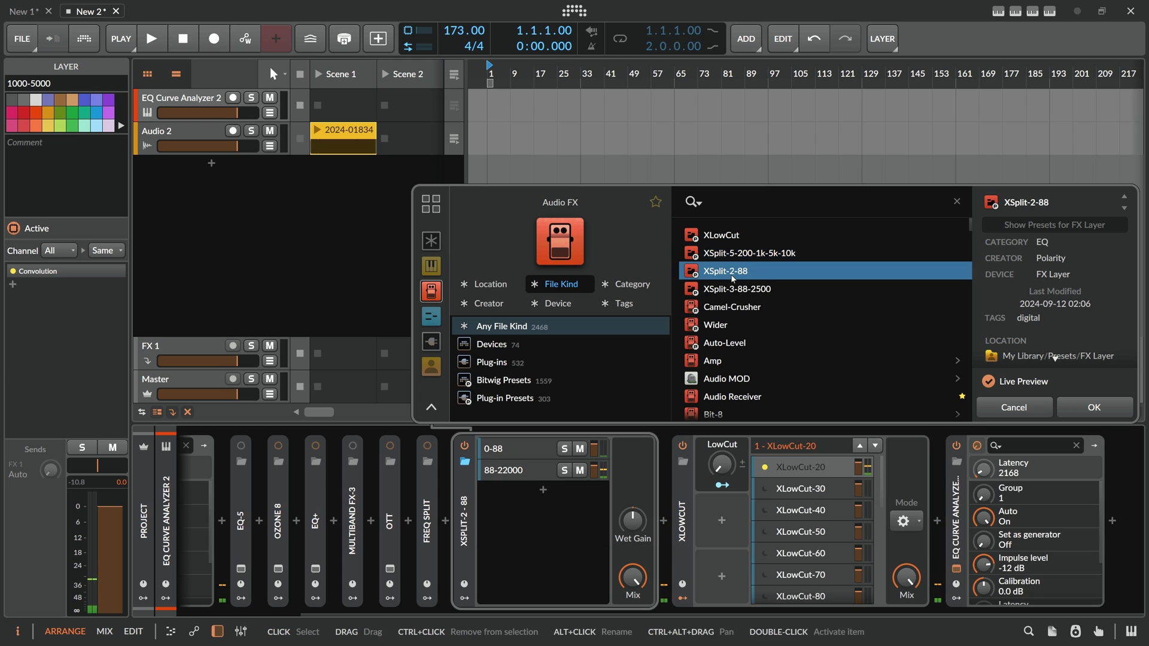
double_click(742, 288)
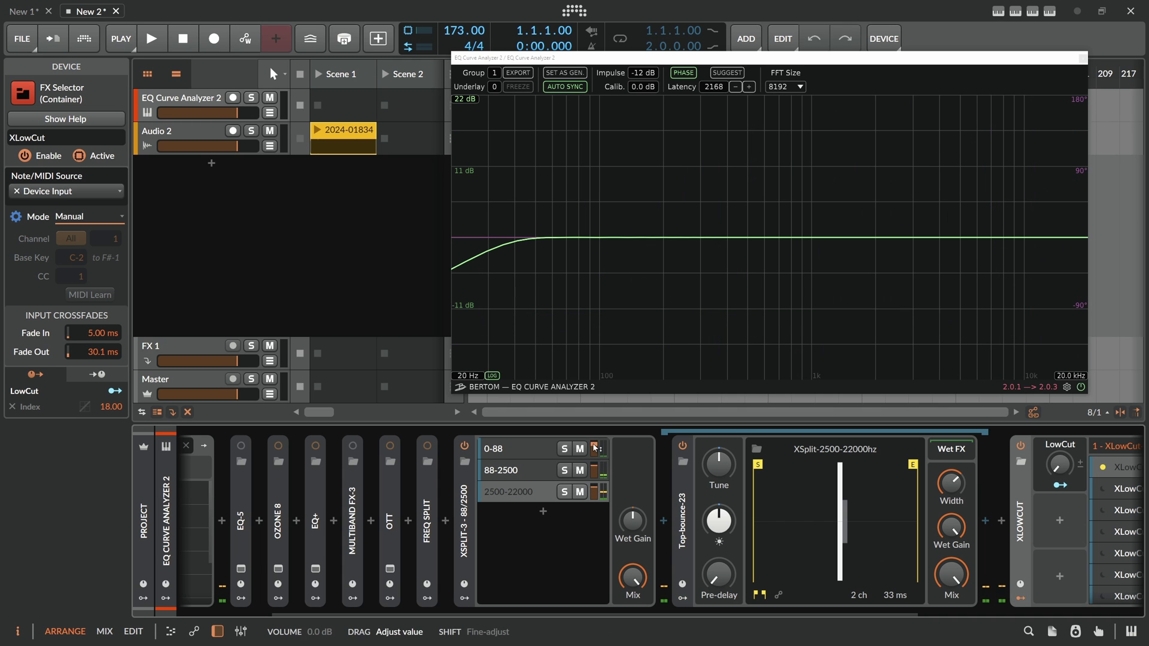
- Select XSplit-3's 88-2500 layer, disable XLowCut, and apply the analyzer's suggested latency of 859
left_click(597, 491)
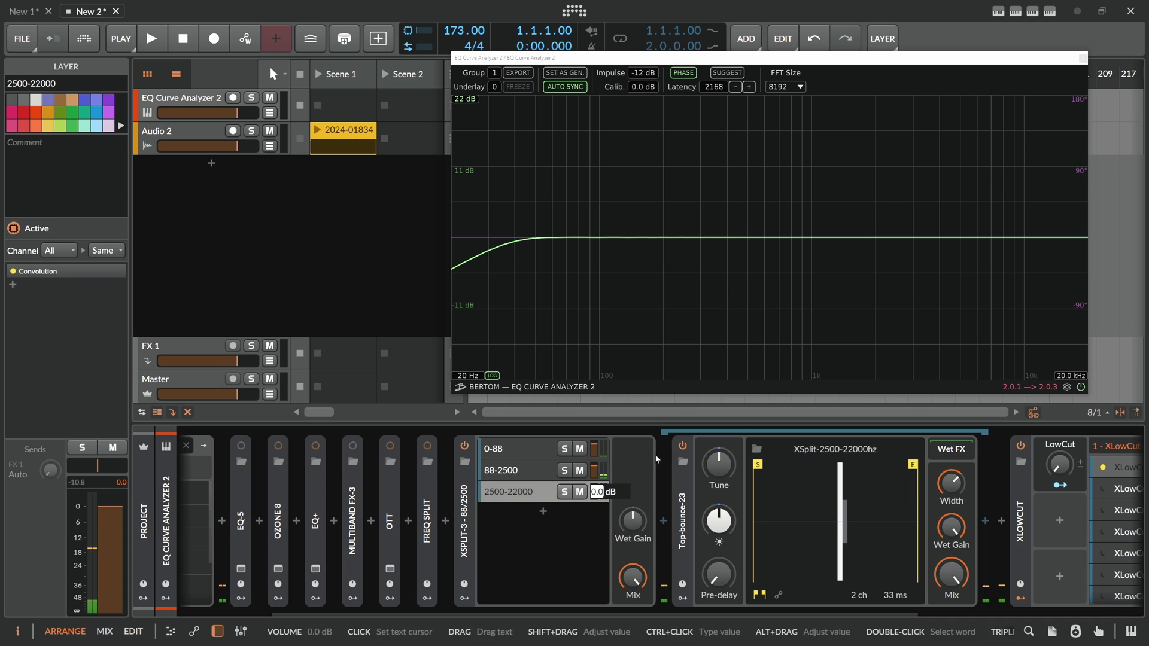
left_click(535, 468)
left_click(1016, 445)
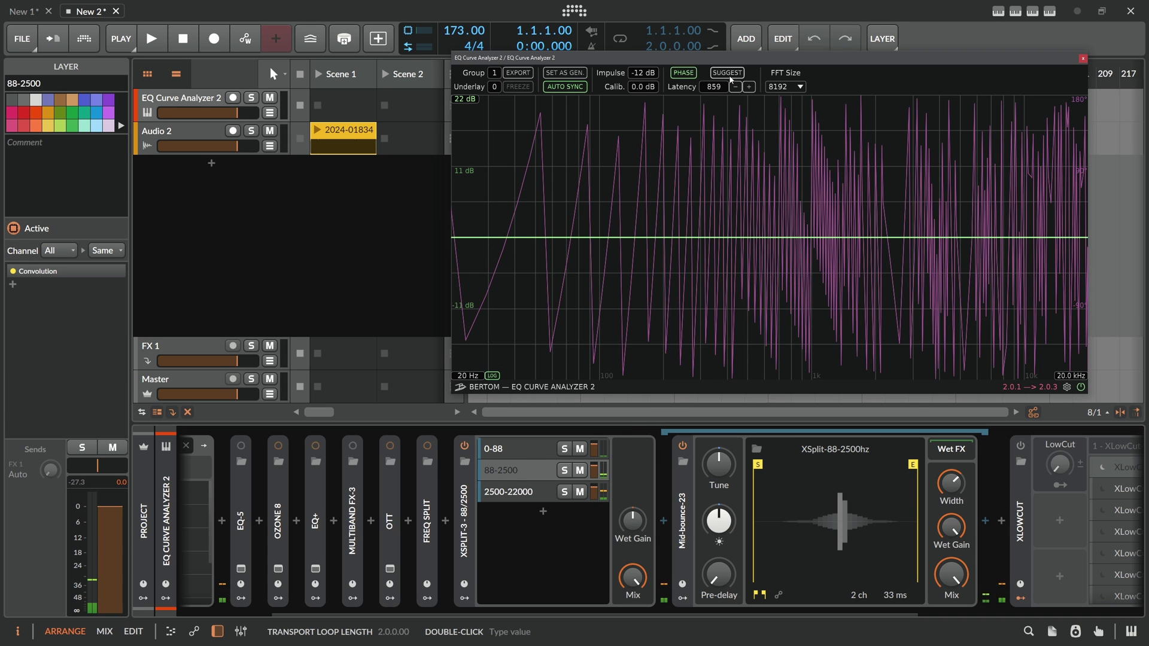
- Try lowering the 88-2500 layer's volume and its Convolution Tune to -6.40 st, and reset both to 0
left_click_drag(603, 469, 603, 473)
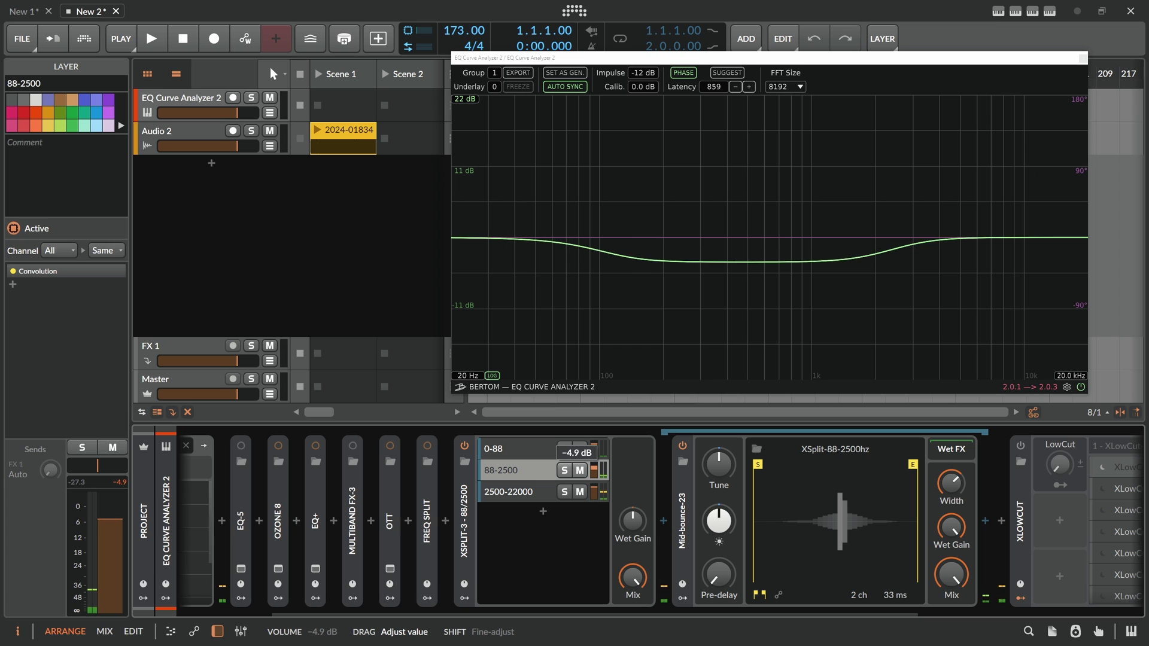
mouse_move(714, 525)
left_mouse_down()
mouse_move(714, 560)
mouse_move(714, 514)
mouse_move(716, 527)
left_mouse_up()
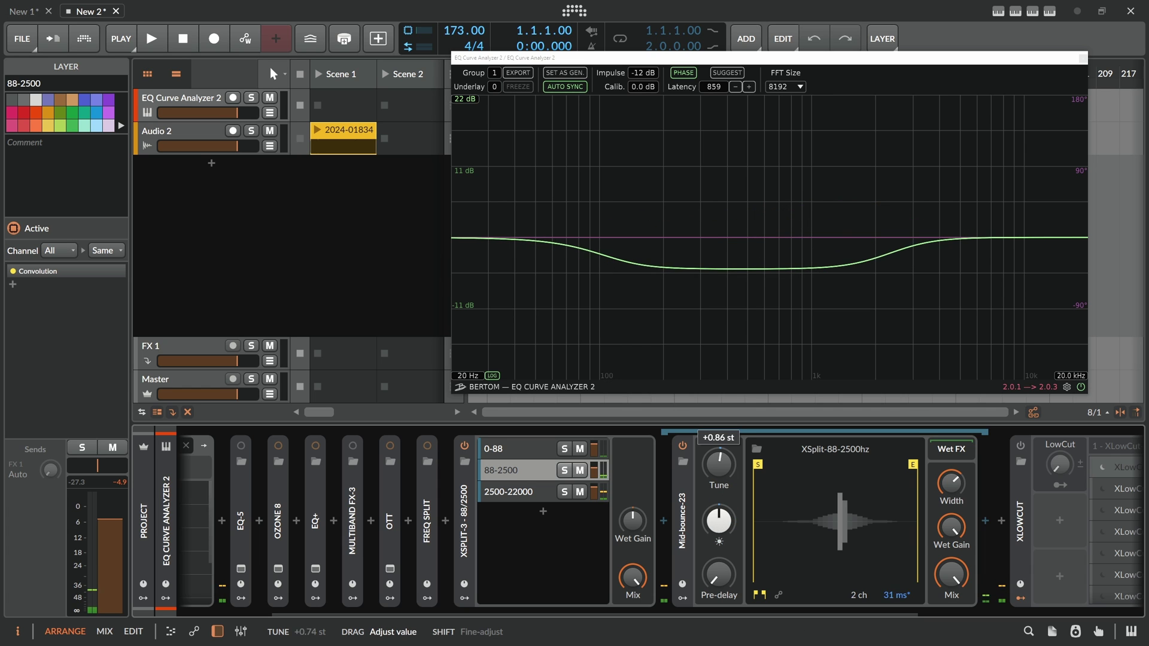
left_click_drag(724, 459, 723, 468)
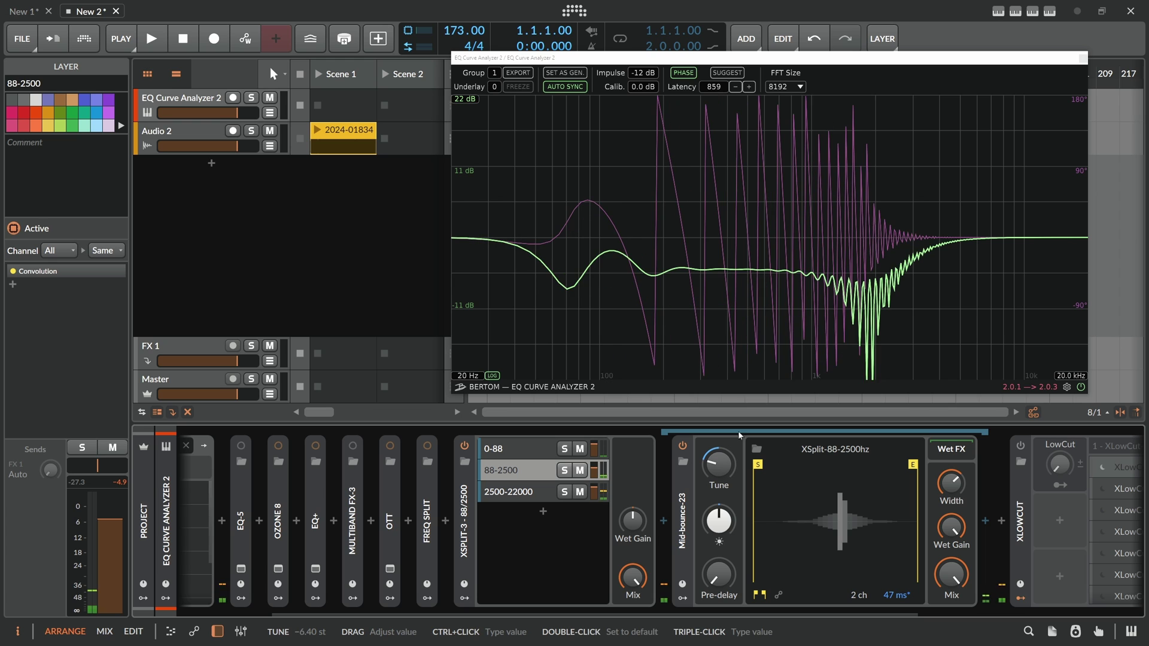
triple_click(718, 466)
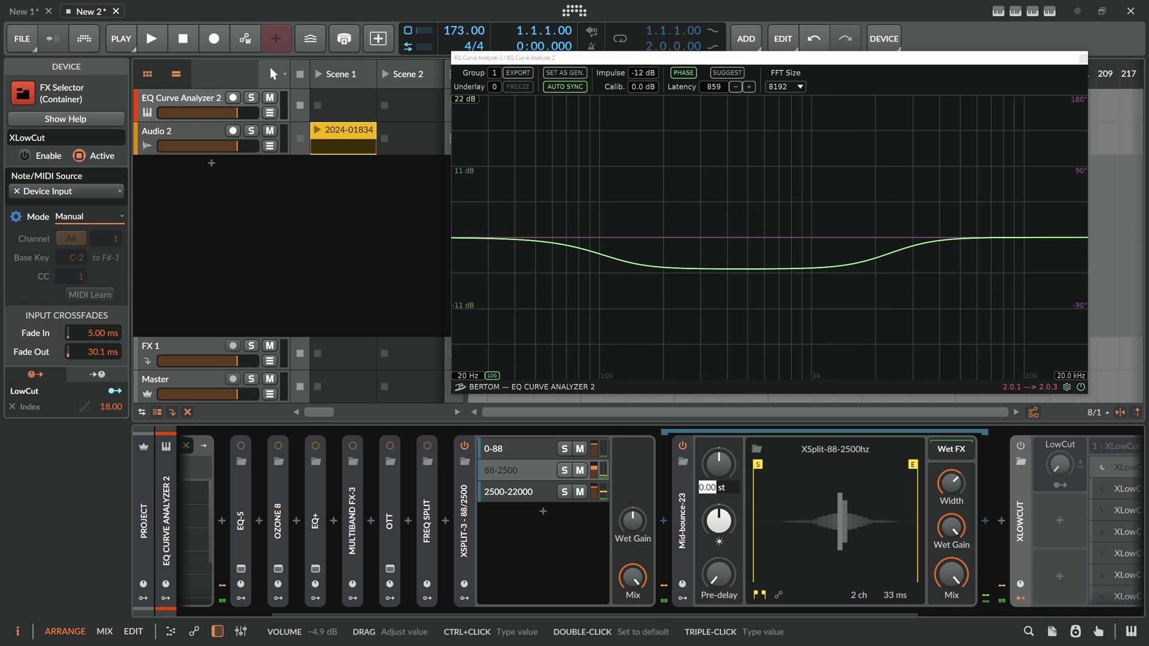
left_click(596, 470)
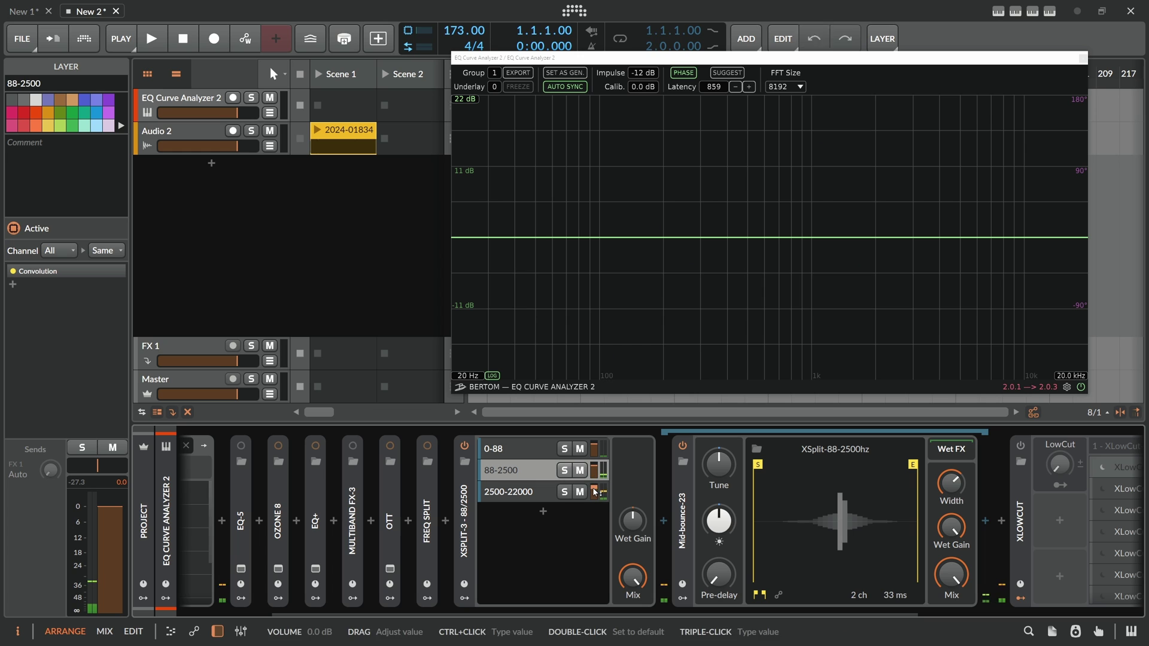
left_click(528, 473)
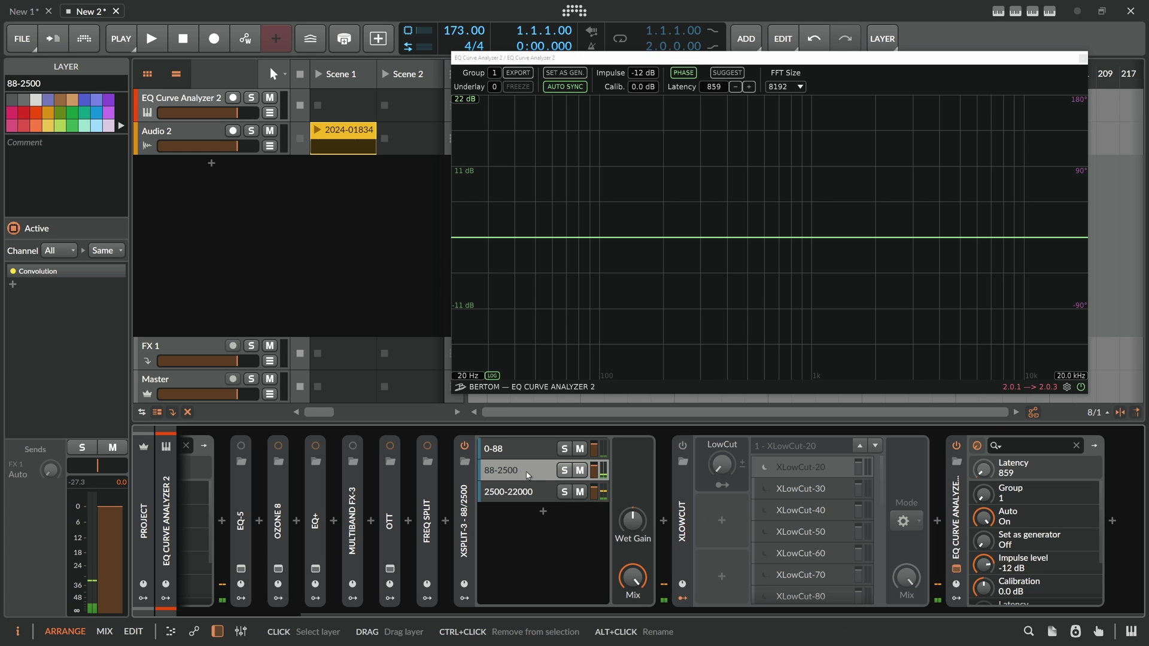
- Replace the XSplit-3 device with the XSplit-2-88 preset
left_click(465, 462)
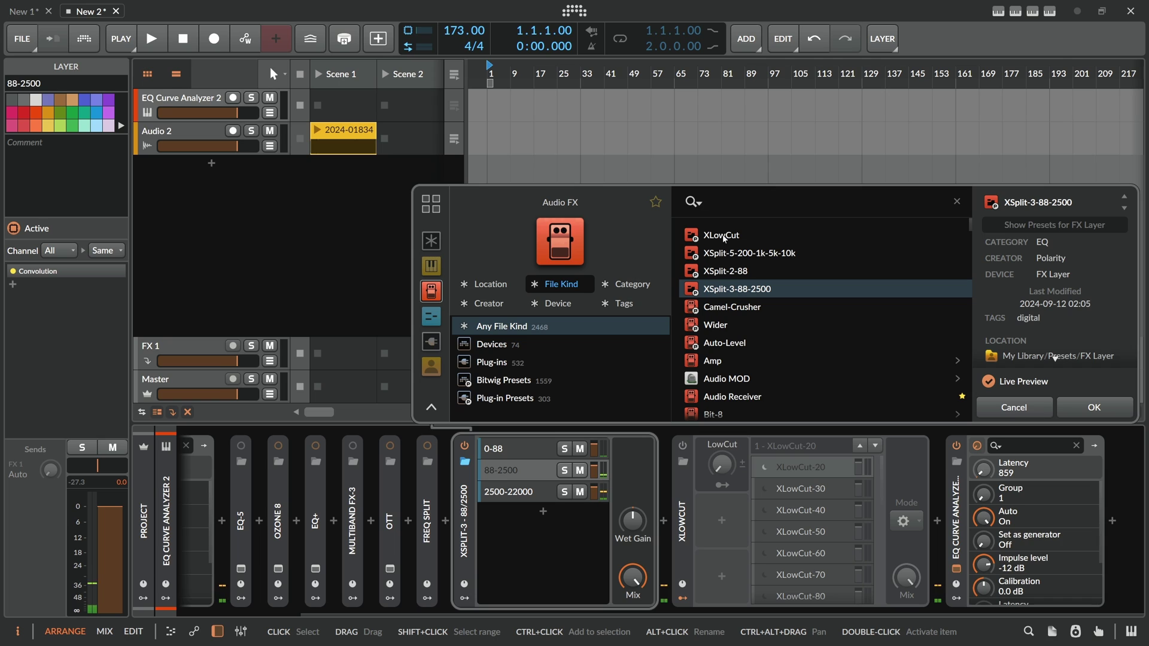
left_click(735, 271)
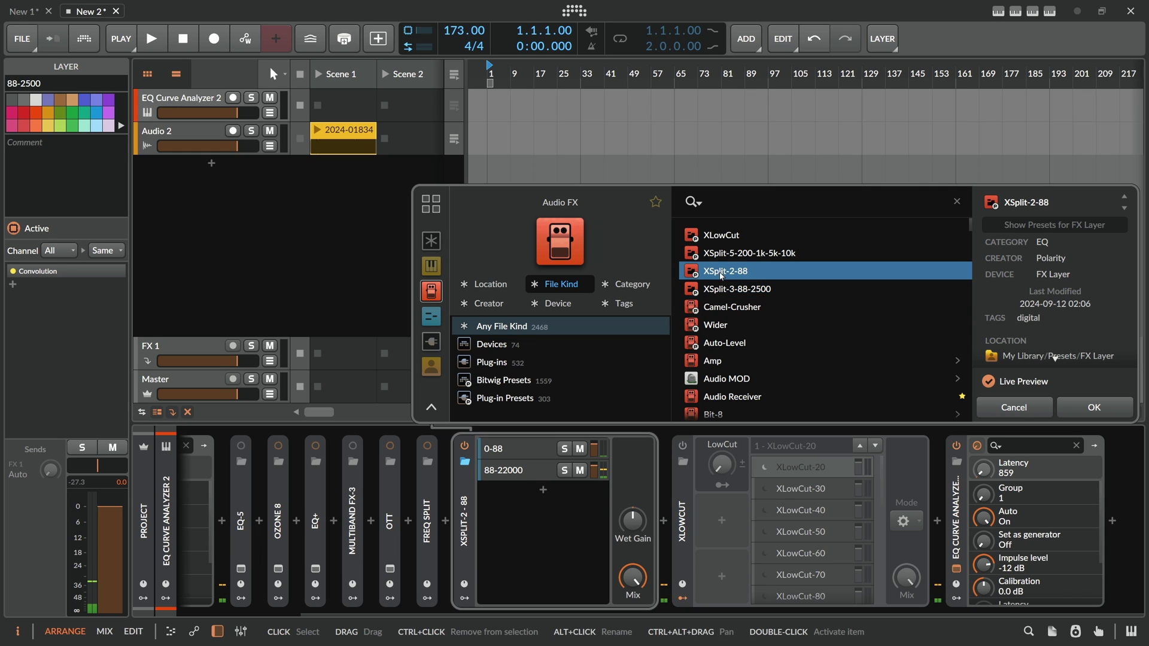
left_click(1071, 407)
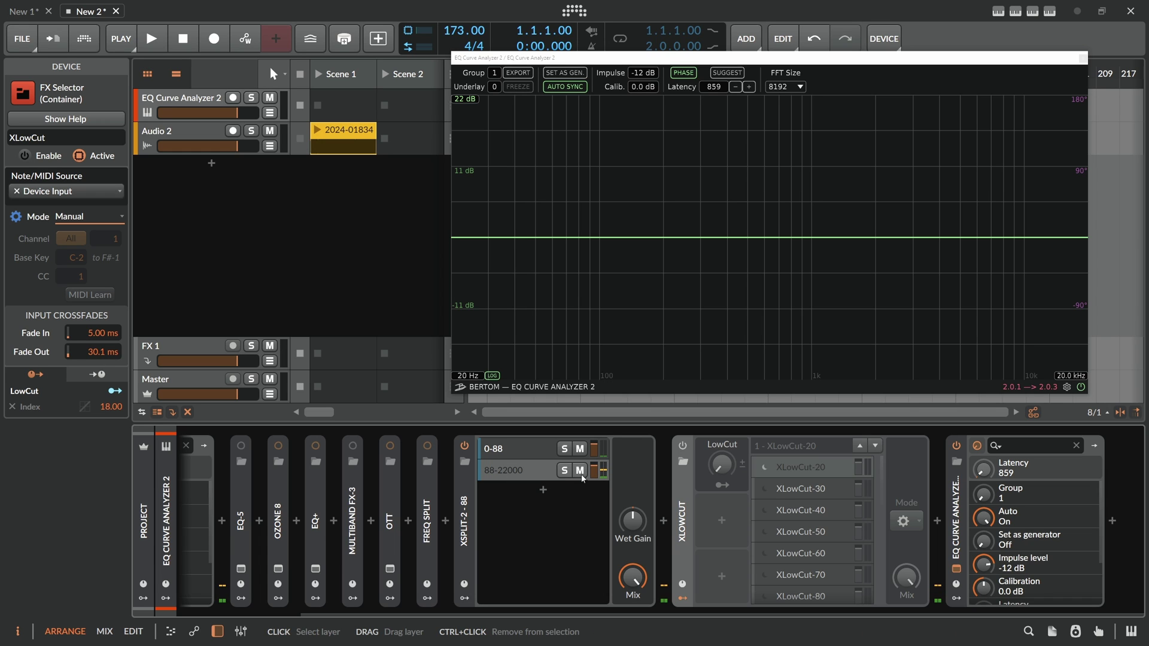
- Inspect the Convolution impulse inside XSplit-2's 0-88 layer and collapse the layer's device chain
left_click_drag(580, 470, 580, 470)
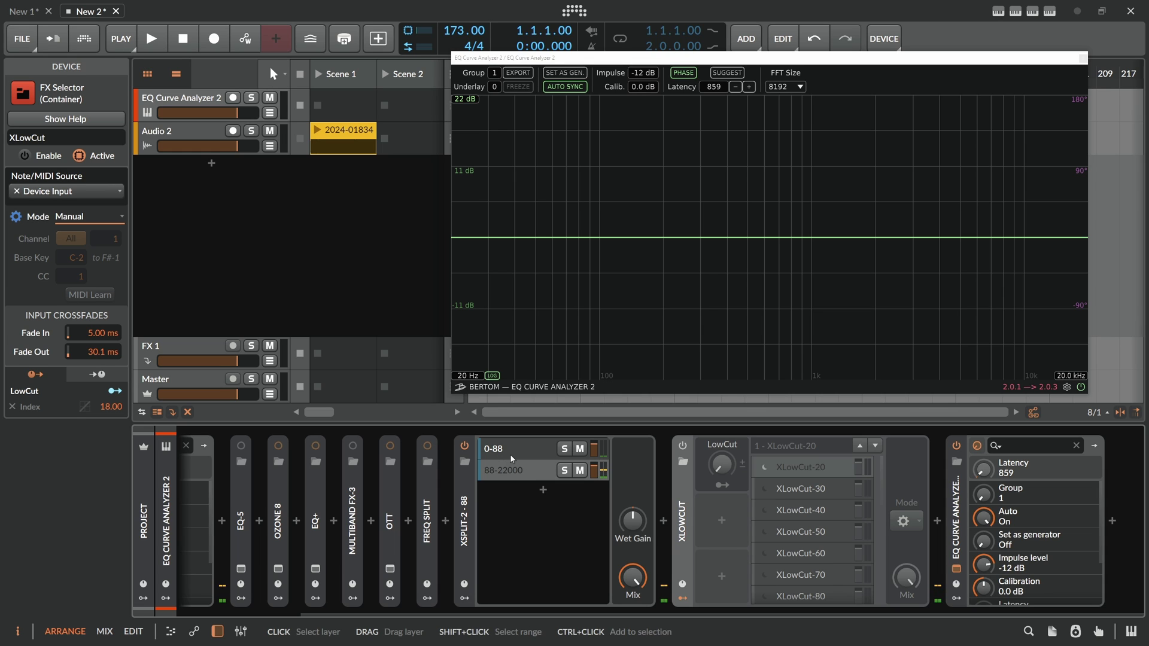
left_click(512, 454)
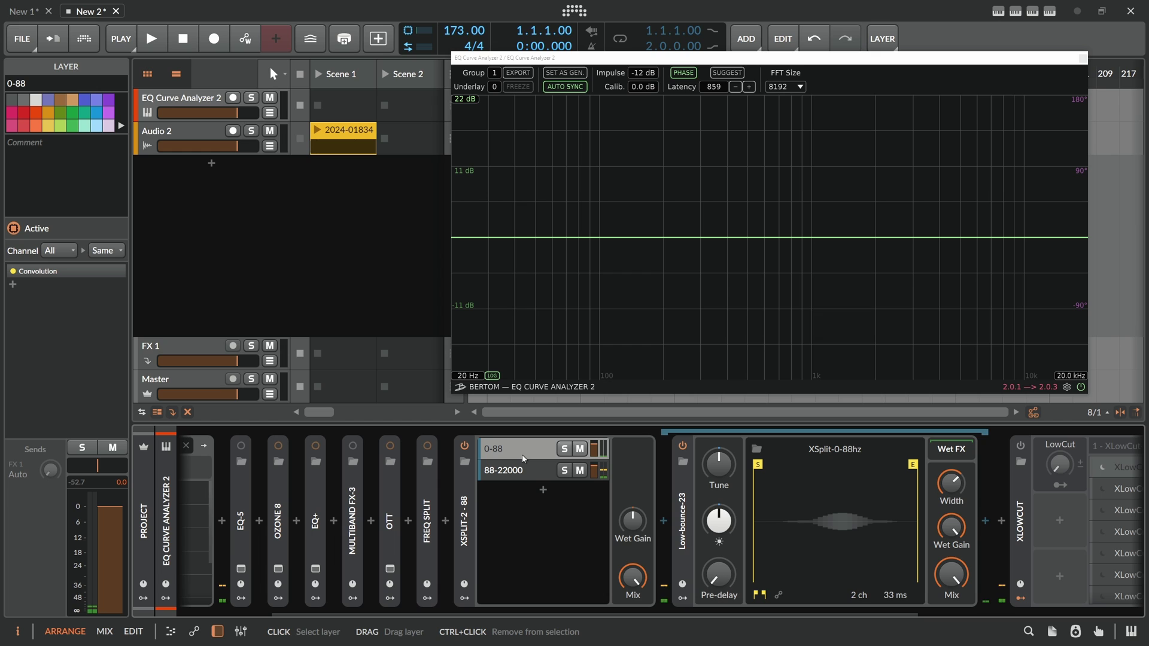
key("Delete")
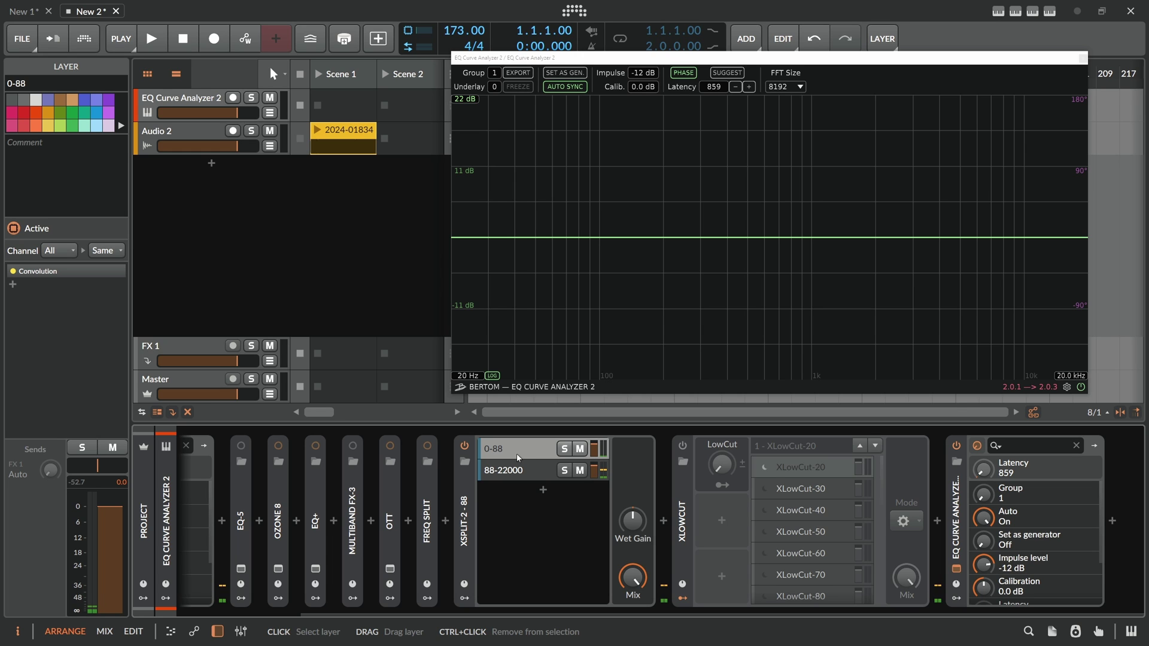
- Replace XSplit-2 with the XSplit-3-88-2500 preset, and briefly lower the 88-2500 layer to -6.5 dB before resetting its volume
left_click(464, 461)
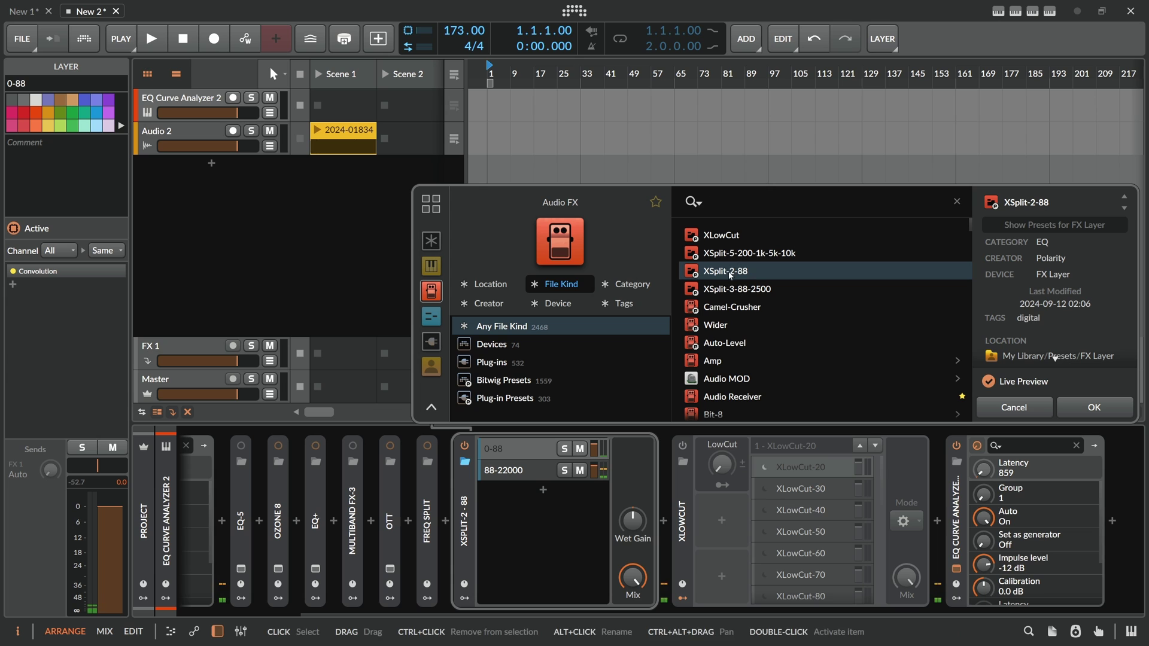
left_click(735, 290)
double_click(734, 290)
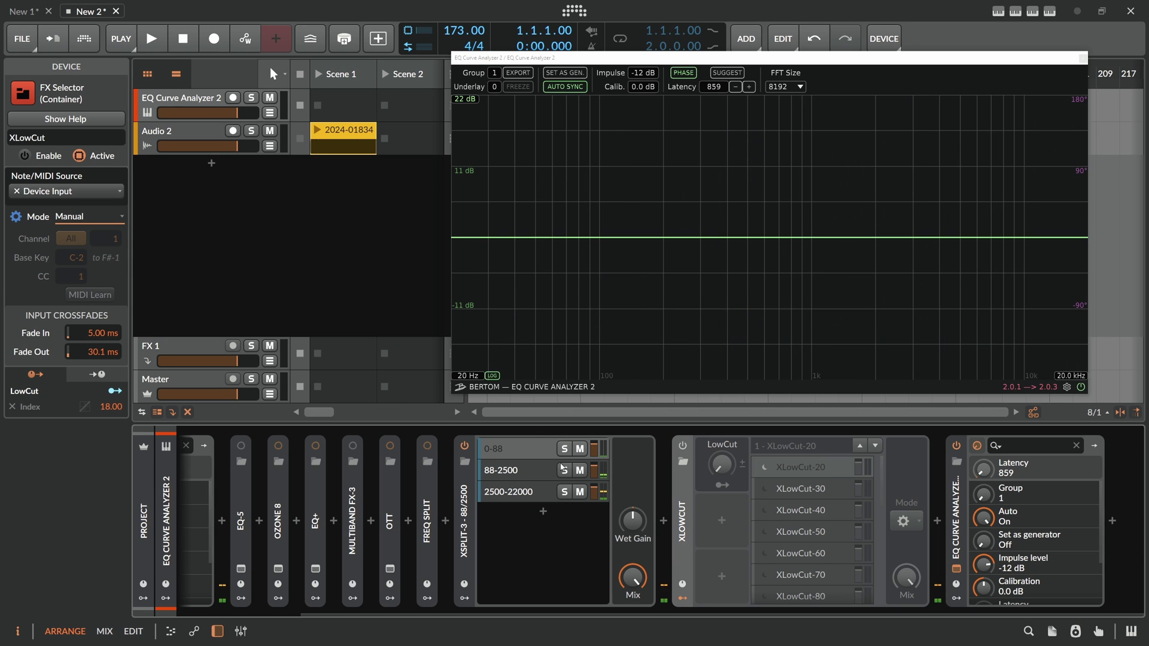
left_click_drag(594, 449, 594, 465)
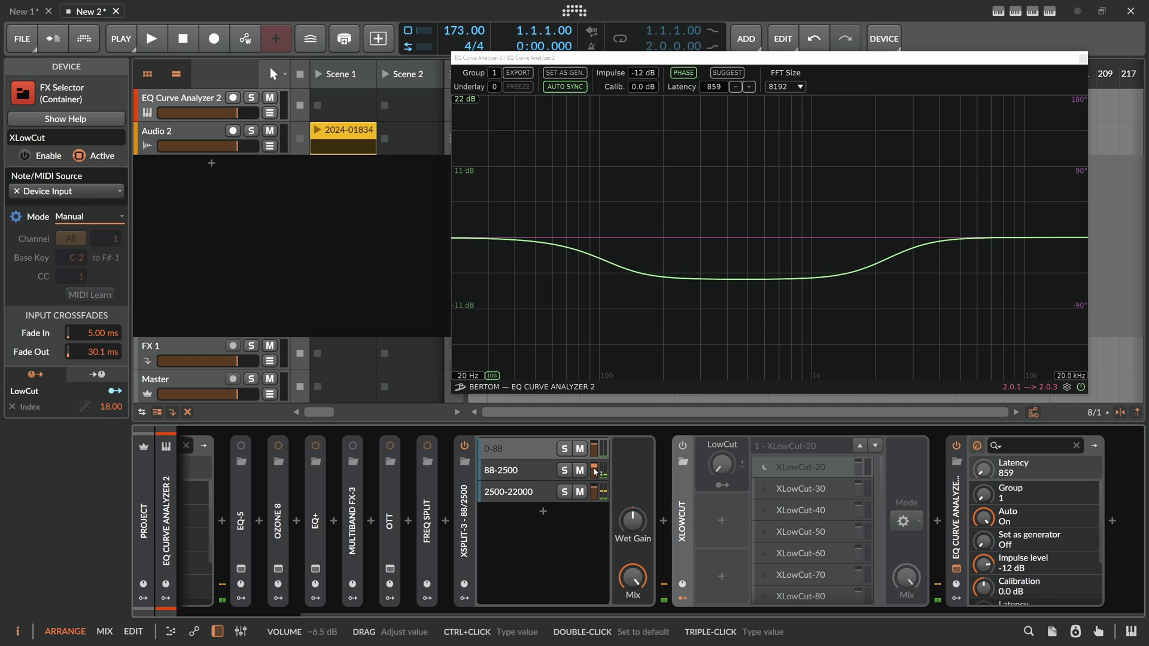
double_click(594, 470)
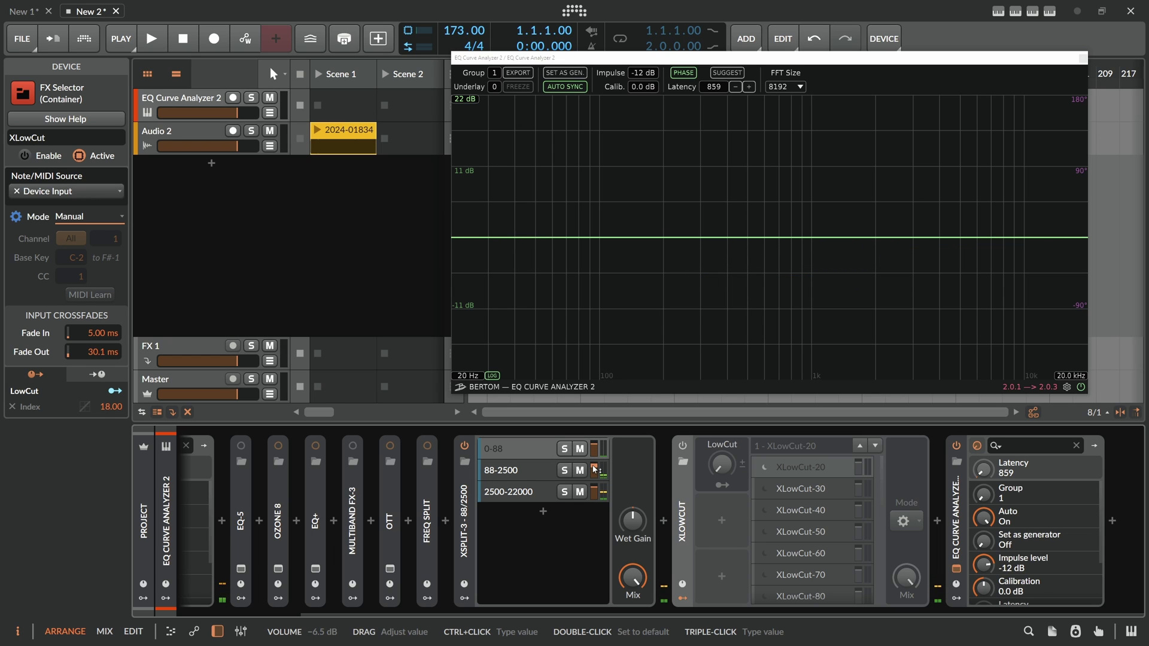